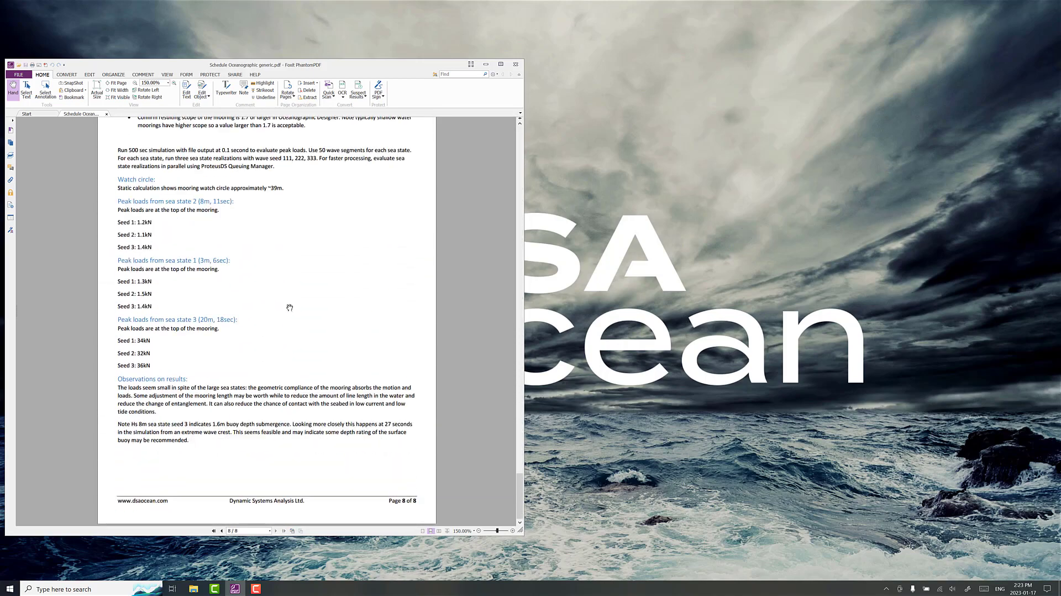
# - Read the Assignment 3 Surface mooring B brief, covering its objectives, constraints, environment properties and adjusted mooring design
pyautogui.scroll(5, 292, 304)
pyautogui.scroll(5, 288, 308)
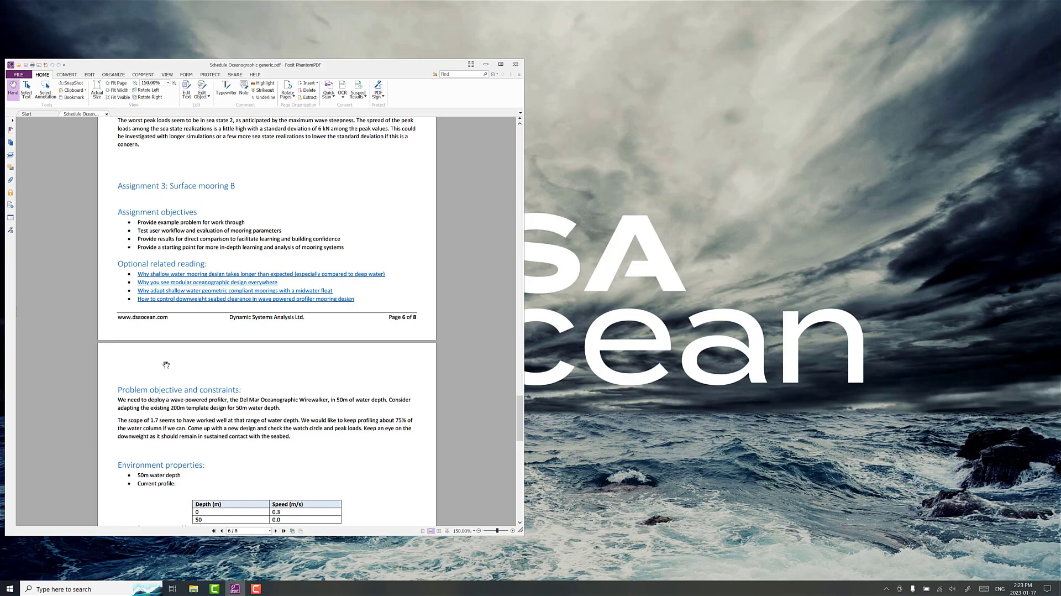
pyautogui.scroll(-2, 145, 391)
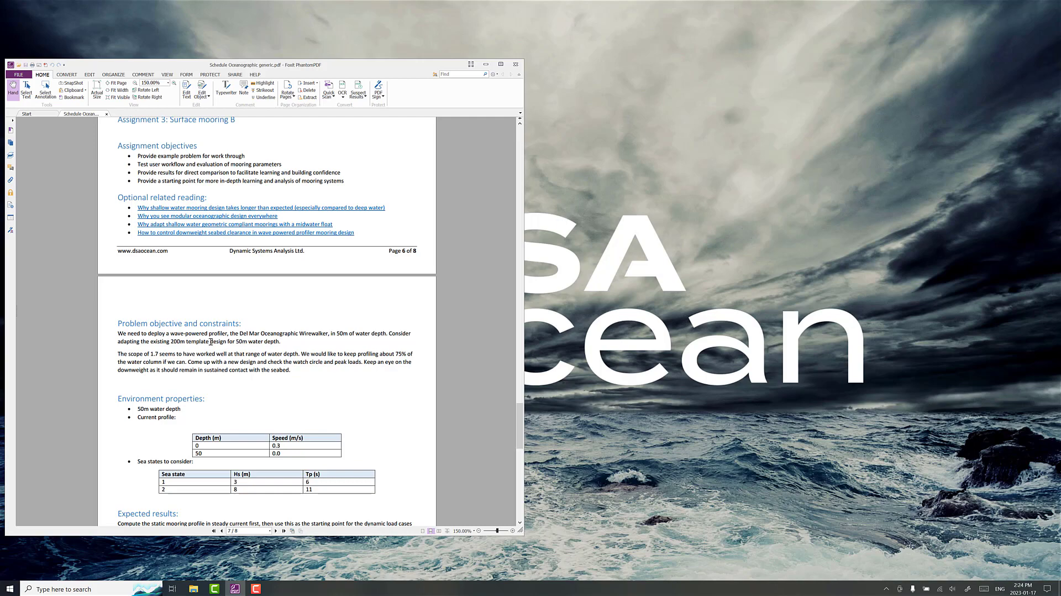
pyautogui.scroll(-1, 190, 325)
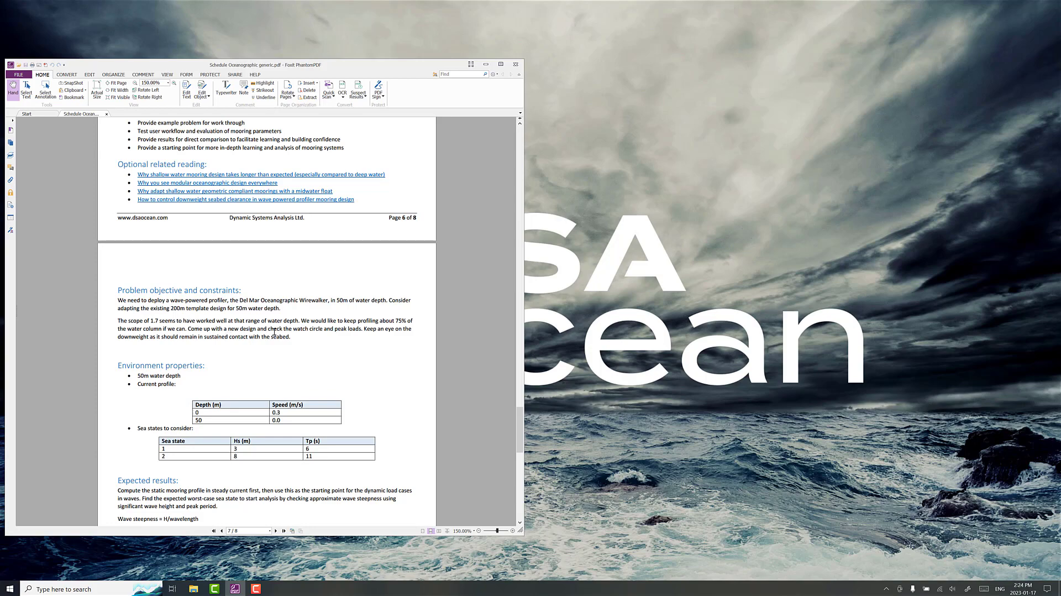
pyautogui.scroll(-1, 262, 331)
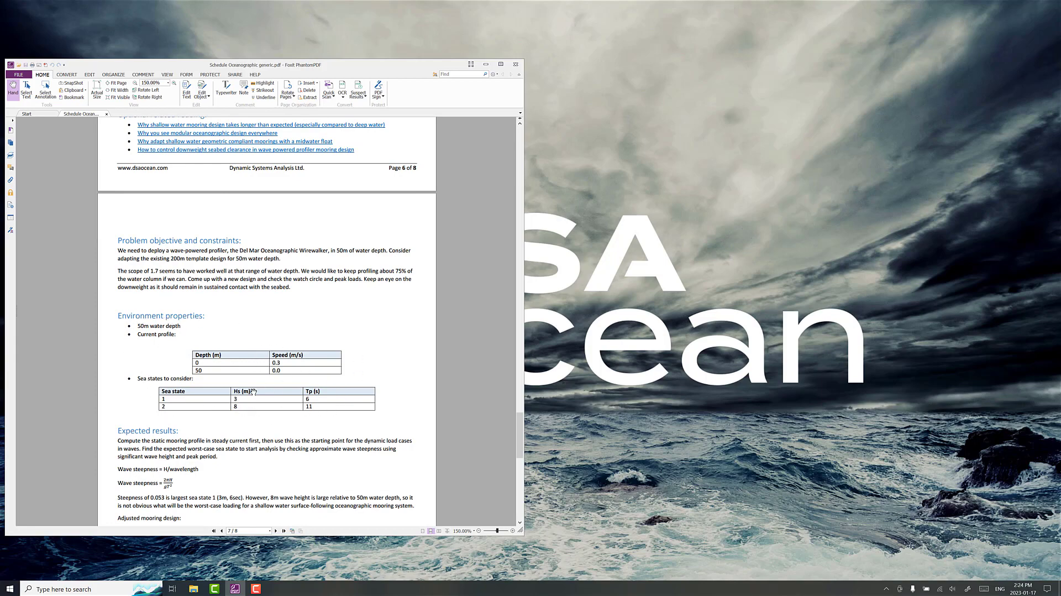
pyautogui.scroll(-1, 252, 391)
pyautogui.scroll(-3, 232, 389)
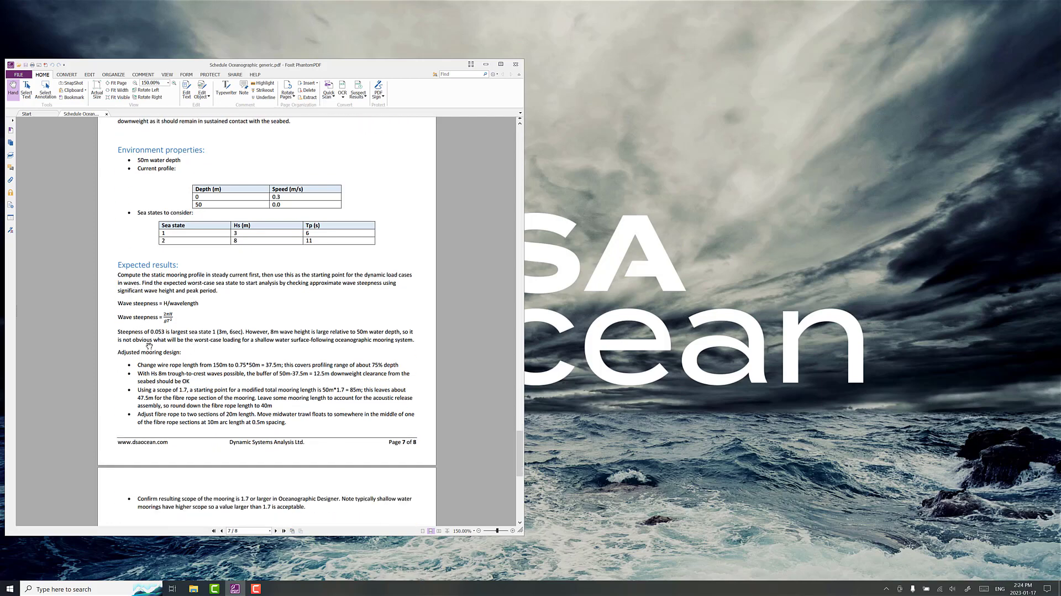
pyautogui.scroll(-1, 186, 334)
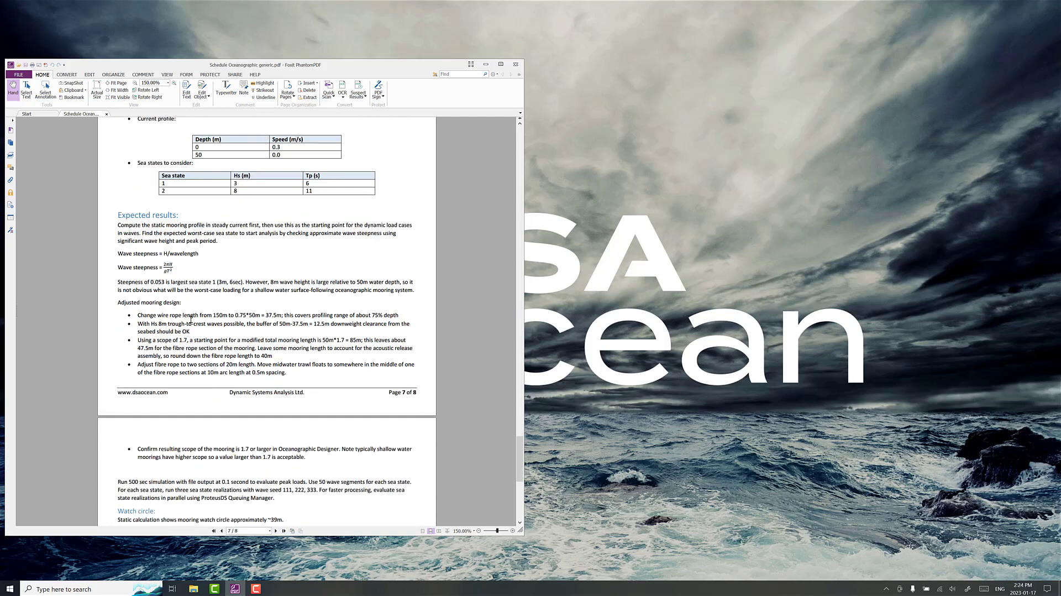
# - Copy Wirewalker 200m template mooring.POA from the Del Mar Wirewalker 200m folder of the ProteusDS Oceanographic sample layouts
pyautogui.click(193, 589)
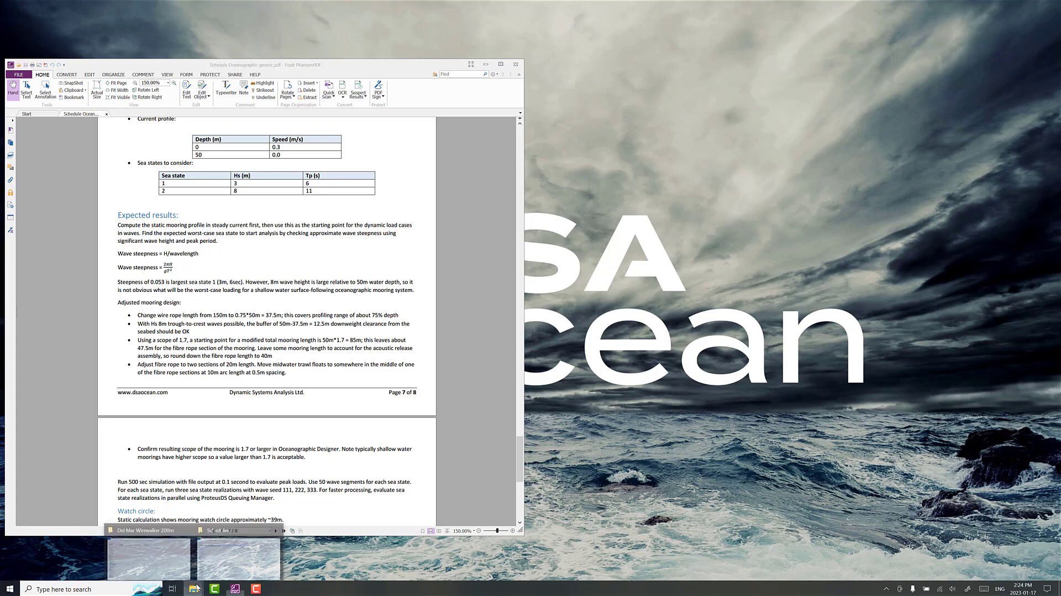
pyautogui.click(170, 552)
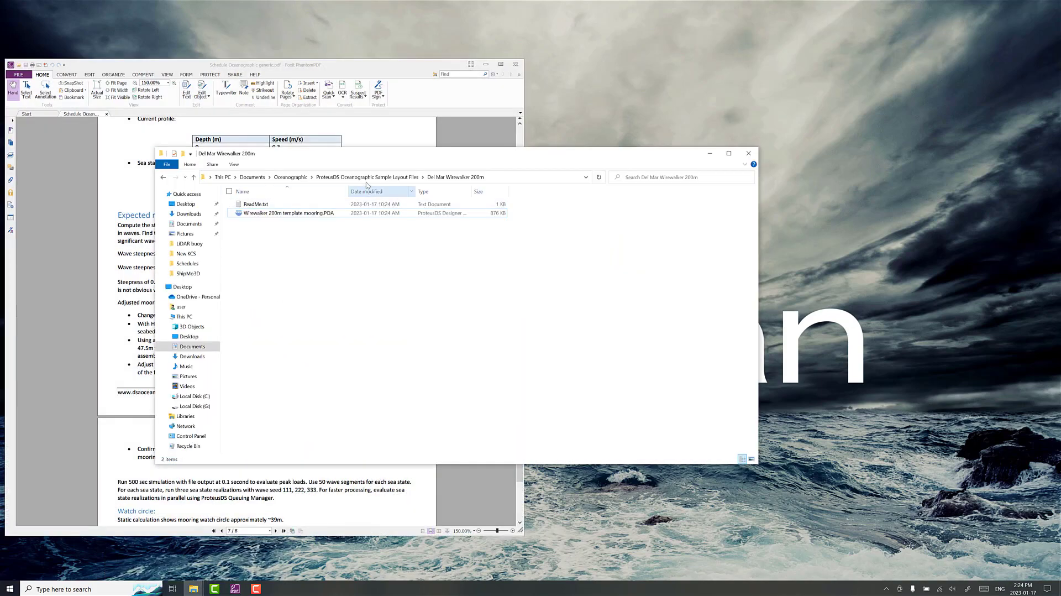
pyautogui.click(367, 177)
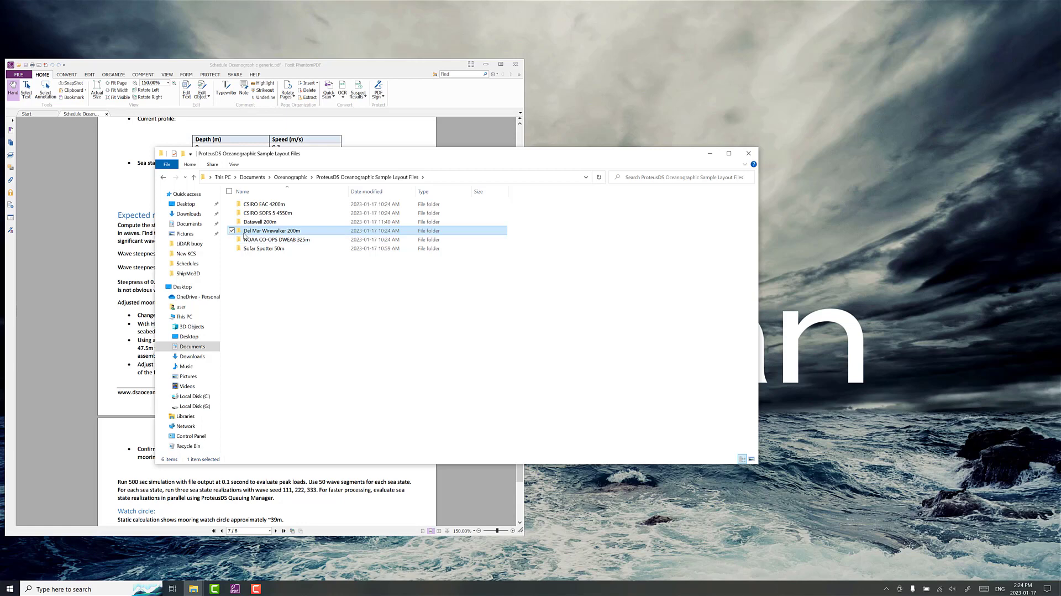
pyautogui.doubleClick(266, 232)
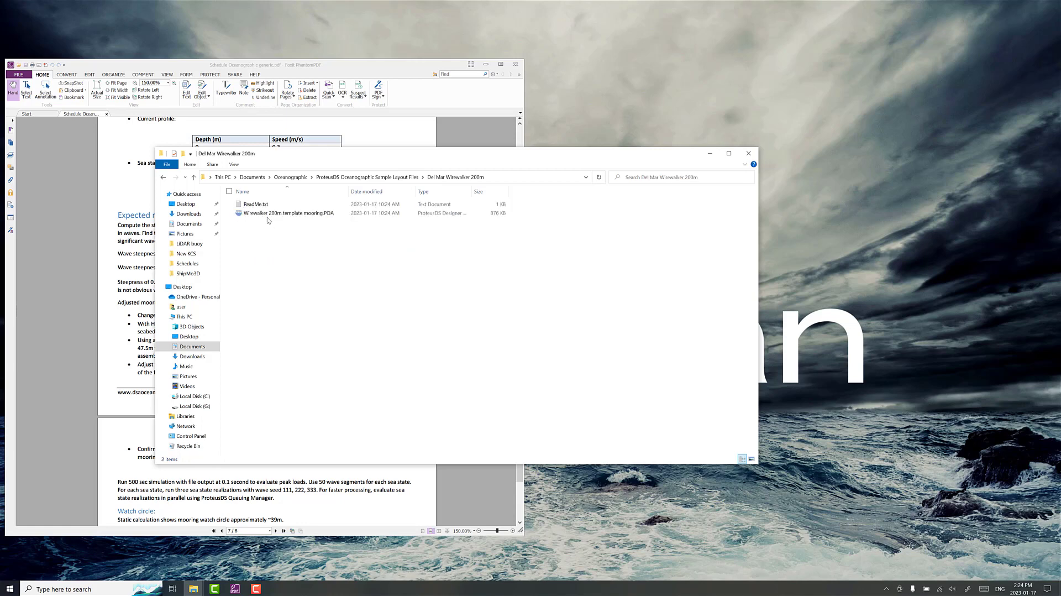
pyautogui.click(268, 217)
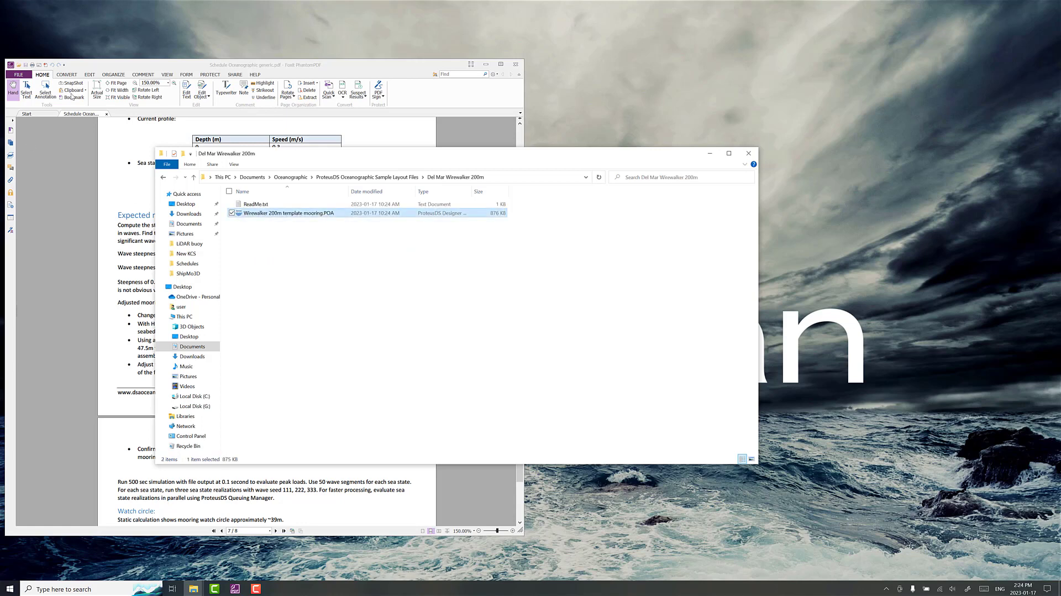
# - Paste the copied template file into the surface B folder under Schedules > assignments
pyautogui.click(194, 589)
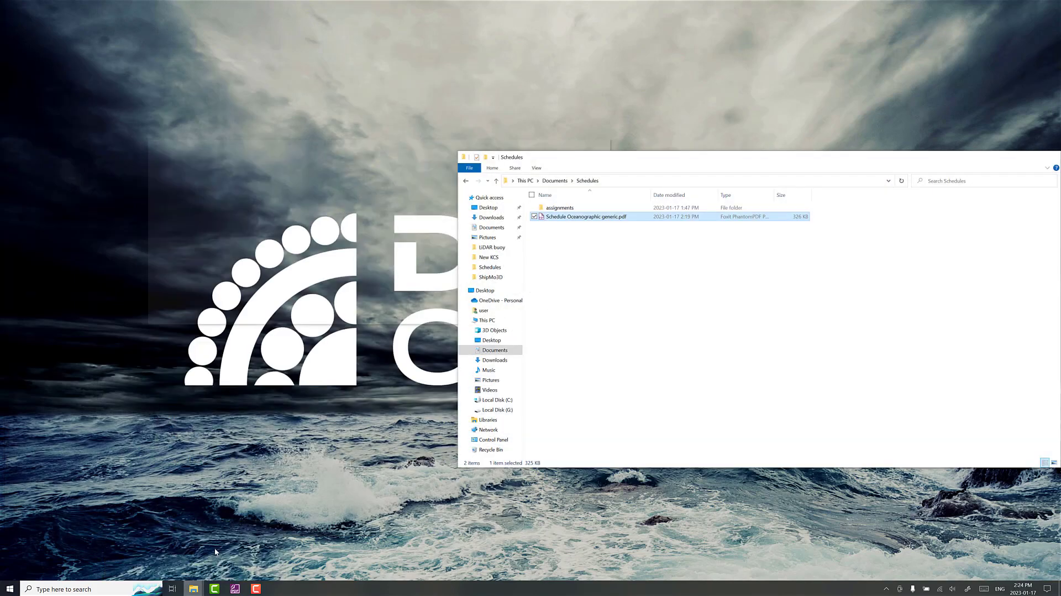
pyautogui.click(227, 558)
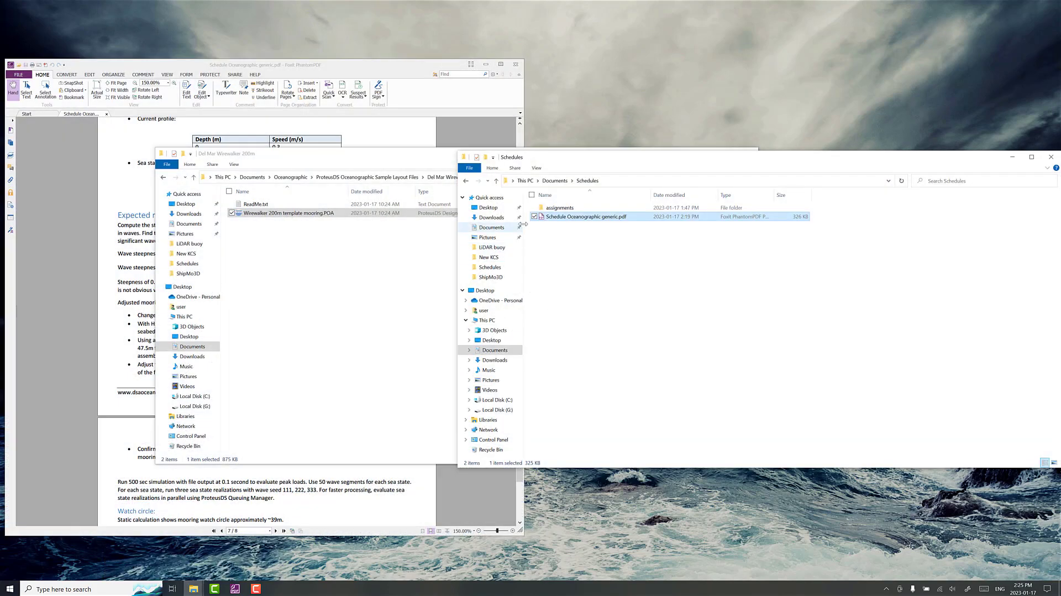
pyautogui.doubleClick(558, 208)
pyautogui.click(556, 218)
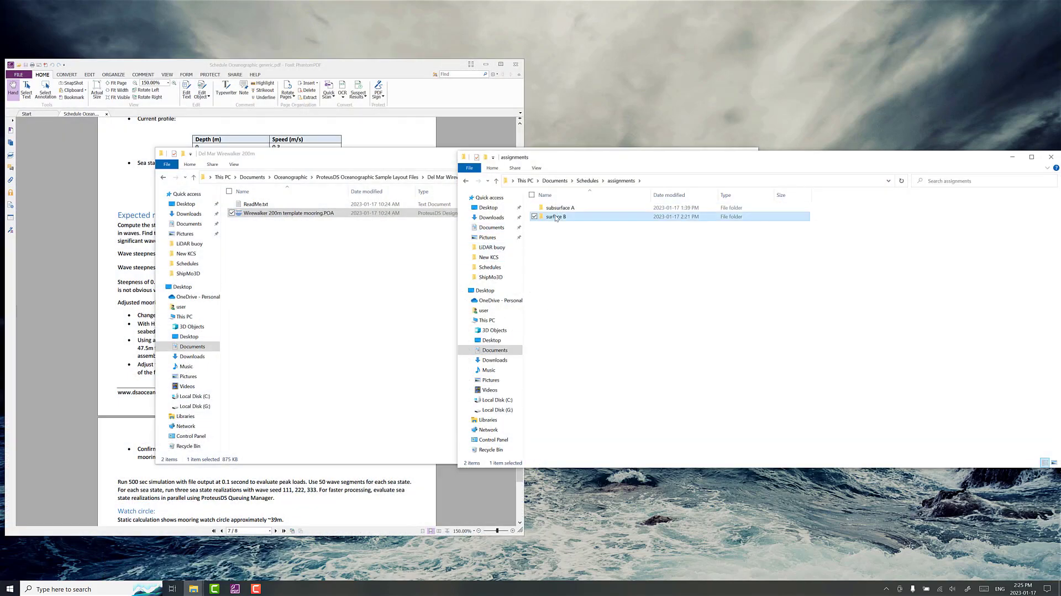
pyautogui.doubleClick(556, 217)
pyautogui.hotkey('ctrl', 'v')
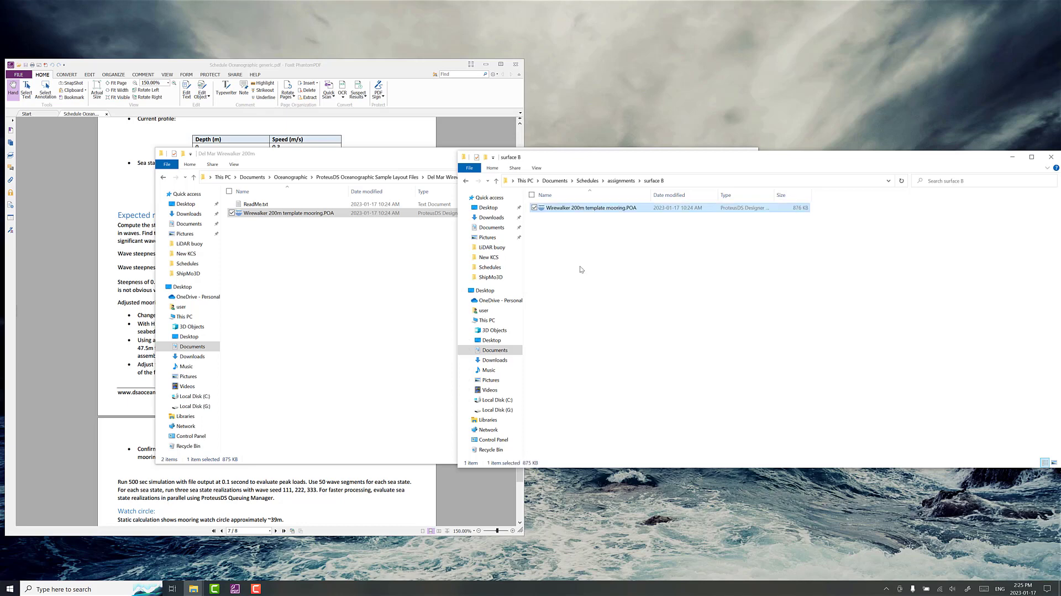
# - Rename the pasted template file as Wirewalker 50m mooring.POA
pyautogui.click(583, 207)
pyautogui.click(580, 208)
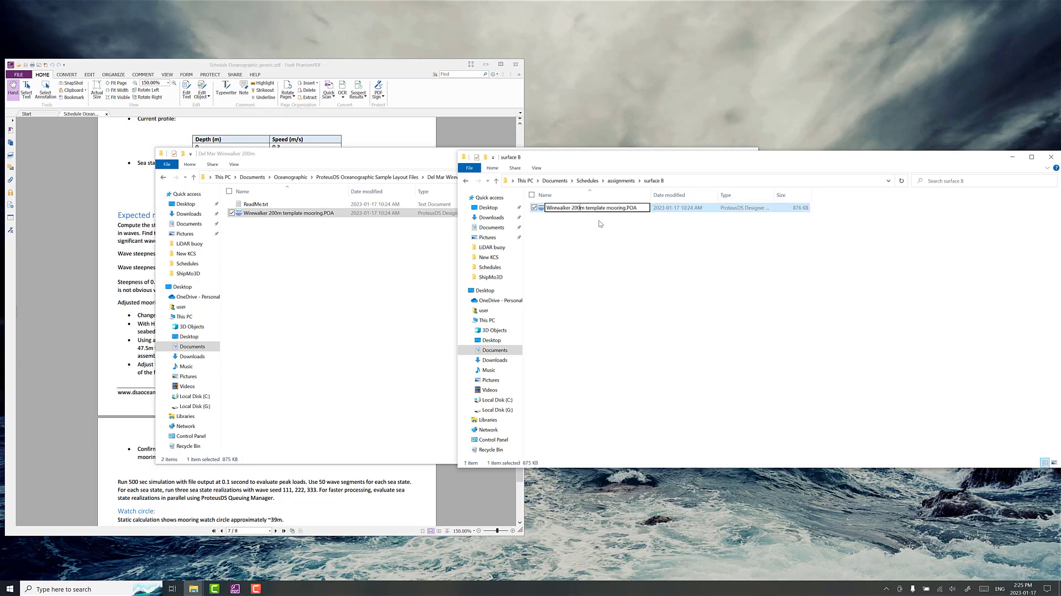
pyautogui.press('BackSpace')
pyautogui.press('BackSpace')
pyautogui.press('BackSpace')
pyautogui.write('50')
pyautogui.press('Right')
pyautogui.press('Right')
pyautogui.press('Delete')
pyautogui.press('Delete')
pyautogui.press('Delete')
pyautogui.press('Delete')
pyautogui.press('Delete')
pyautogui.press('Delete')
pyautogui.press('Delete')
pyautogui.press('Delete')
pyautogui.press('Delete')
pyautogui.press('Return')
pyautogui.click(588, 219)
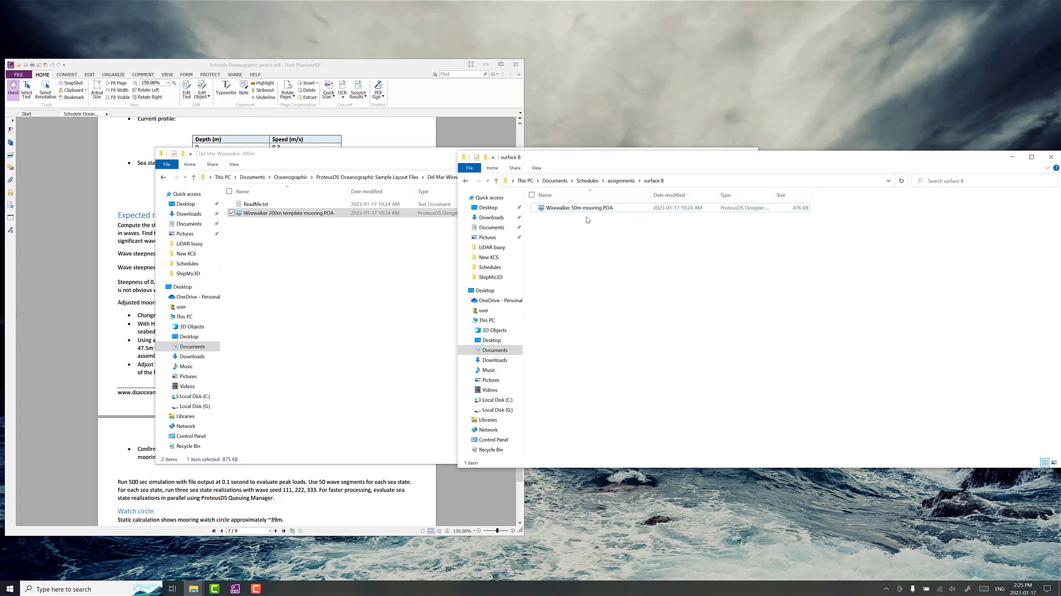
# - Open Wirewalker 50m mooring.POA in ProteusDS Oceanographic Designer and minimize the sample folder window covering the assignment PDF
pyautogui.doubleClick(583, 209)
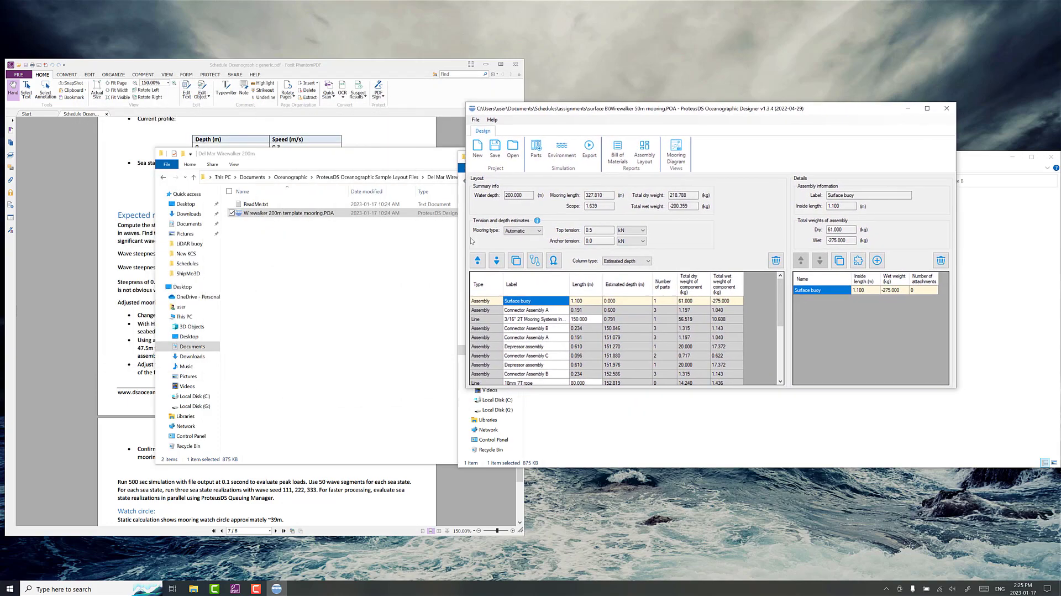
pyautogui.click(386, 273)
pyautogui.click(709, 156)
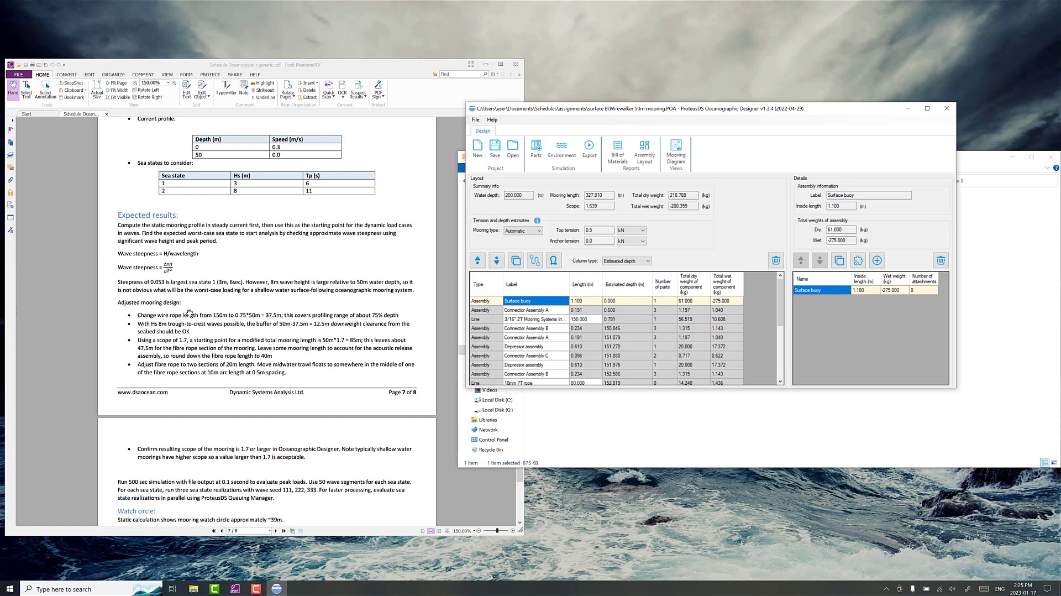
# - Examine the template's wire and 18mm 7T rope line lengths, the attached floats and the mooring scope
pyautogui.click(590, 320)
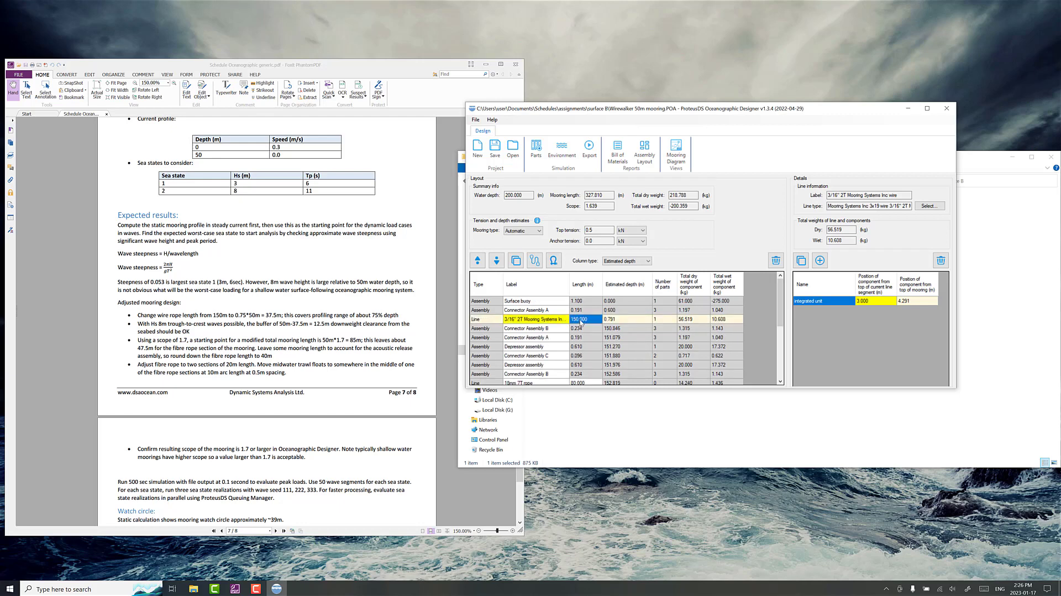
pyautogui.scroll(-2, 580, 324)
pyautogui.click(583, 329)
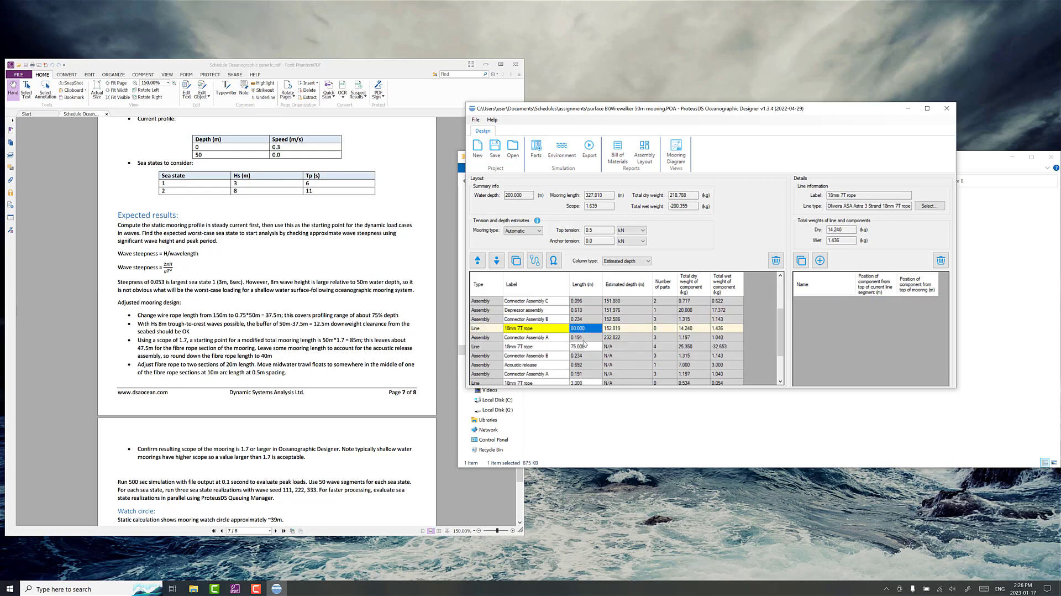
pyautogui.click(582, 348)
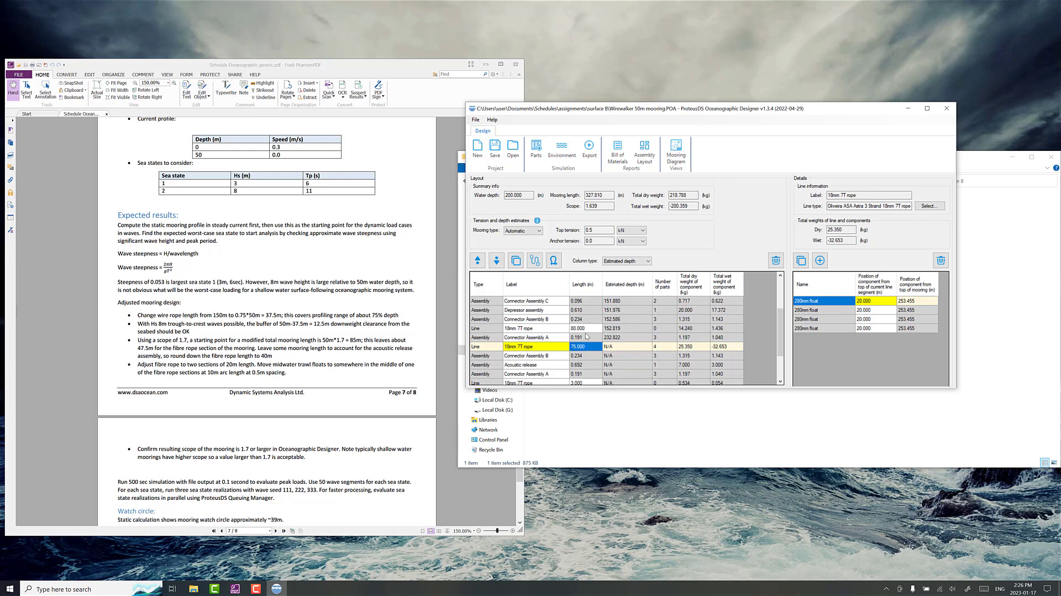
pyautogui.scroll(3, 587, 335)
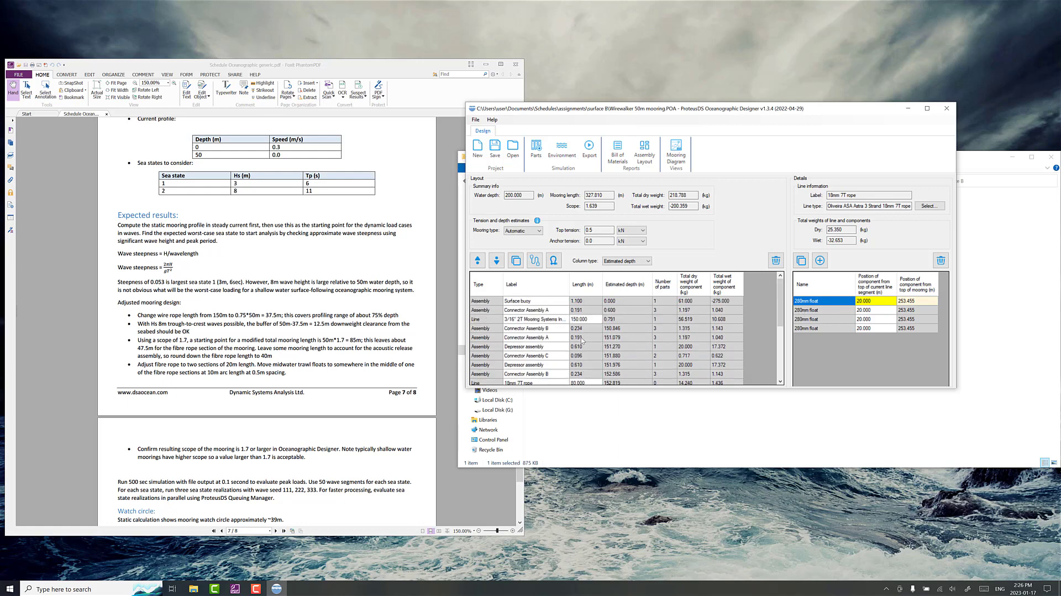
pyautogui.scroll(-1, 582, 326)
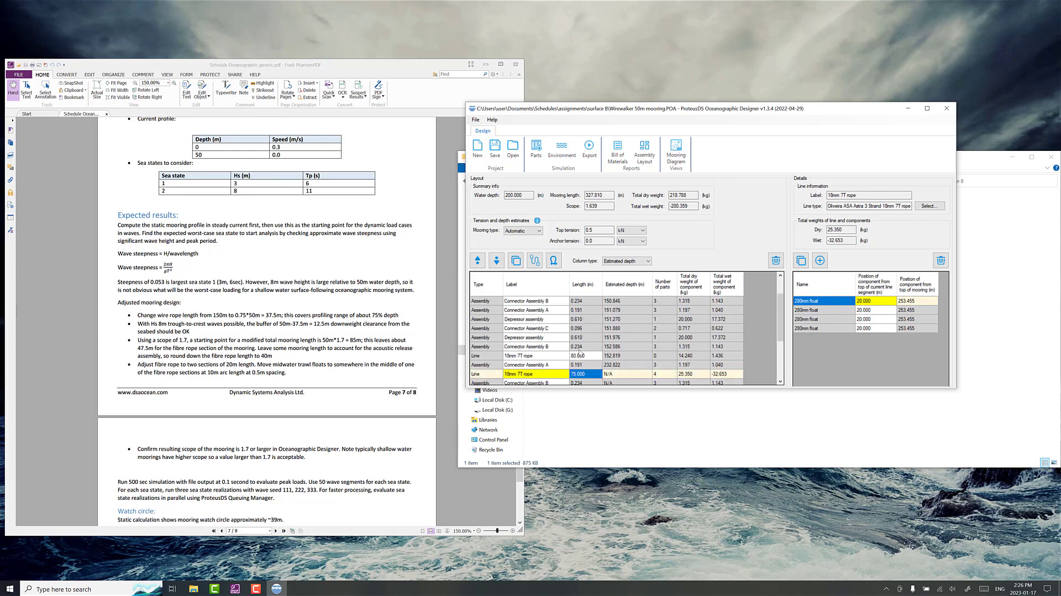
pyautogui.scroll(-2, 582, 360)
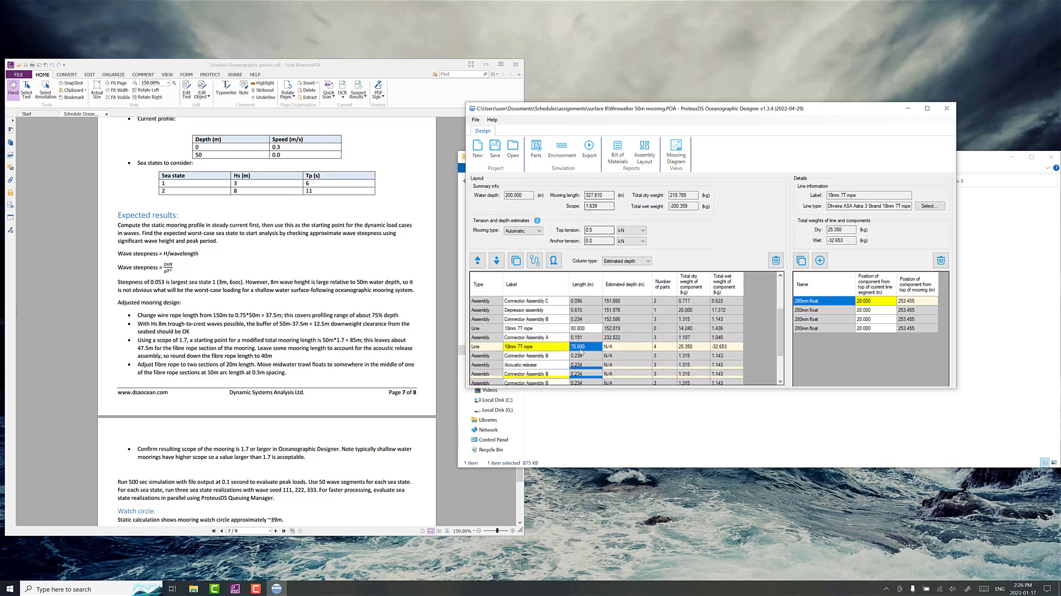
pyautogui.scroll(2, 583, 343)
pyautogui.scroll(1, 584, 341)
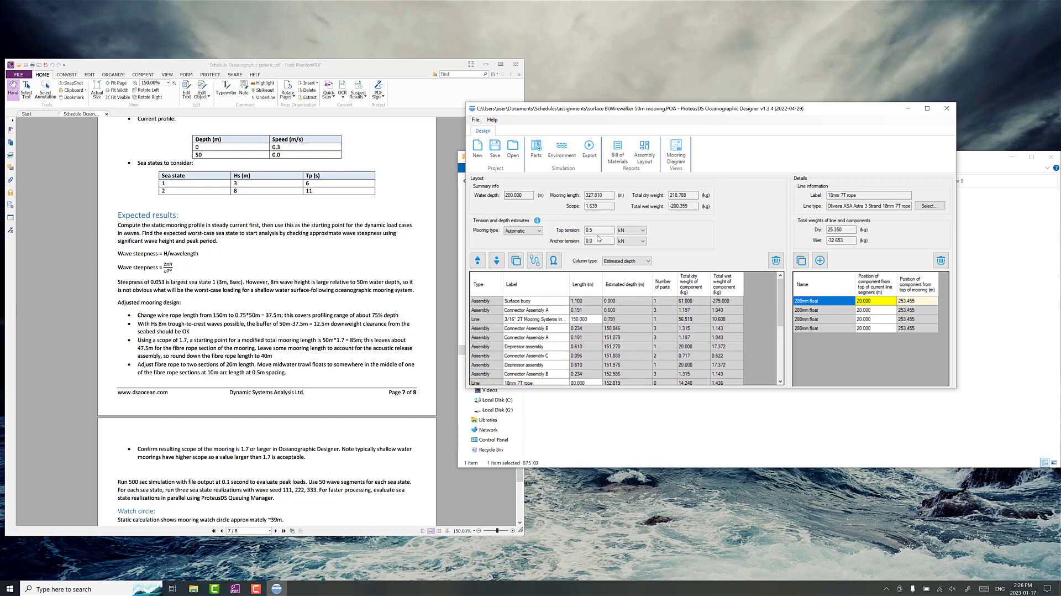
pyautogui.doubleClick(602, 206)
pyautogui.click(605, 206)
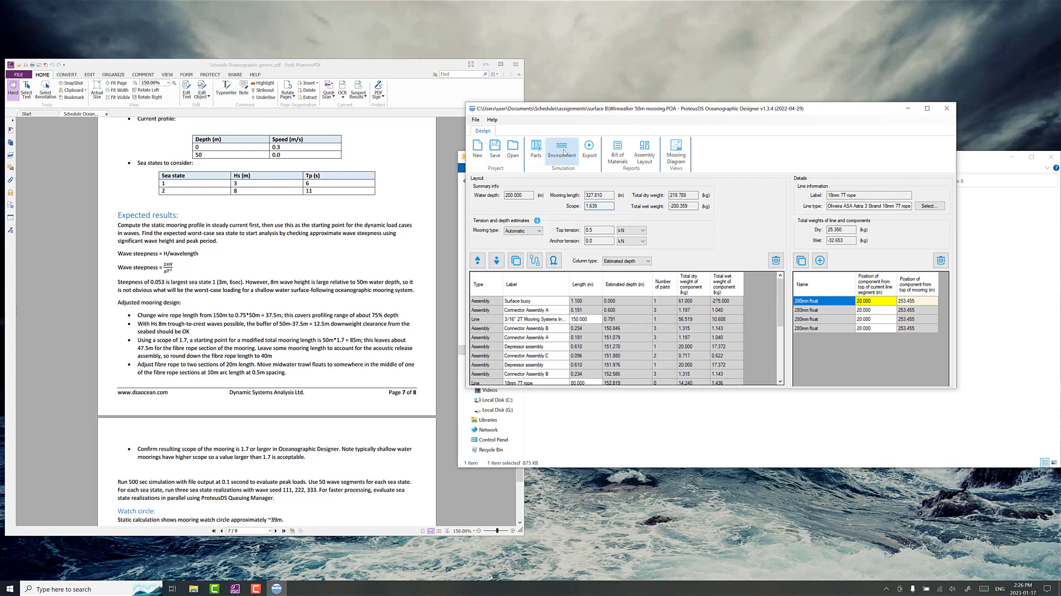
# - Set the environment's water depth to 50 m and the depth of the zero-speed current entry to 50 m
pyautogui.click(562, 149)
pyautogui.doubleClick(706, 184)
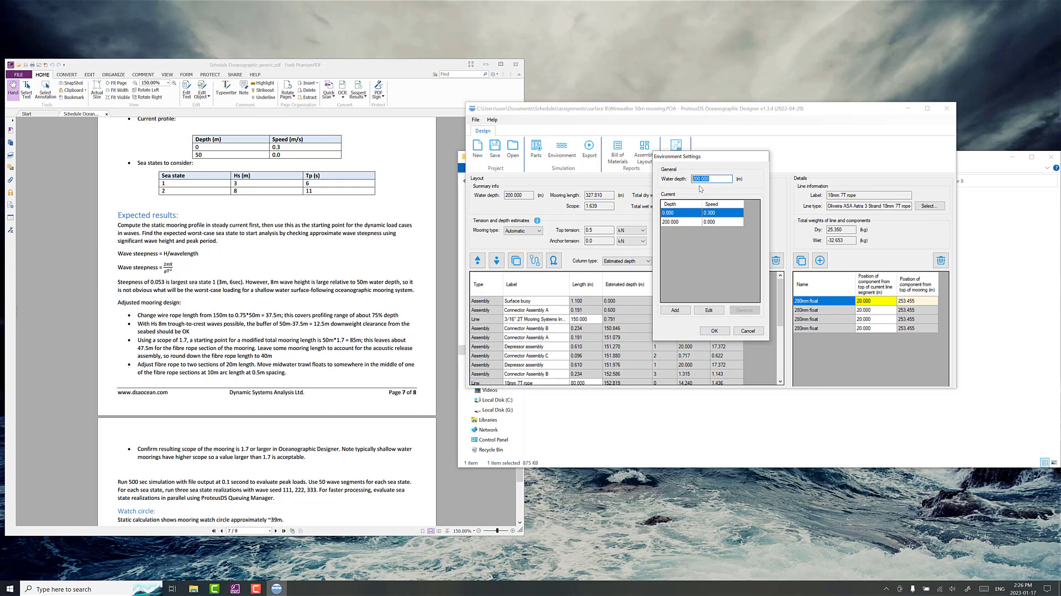
pyautogui.write('50')
pyautogui.click(711, 223)
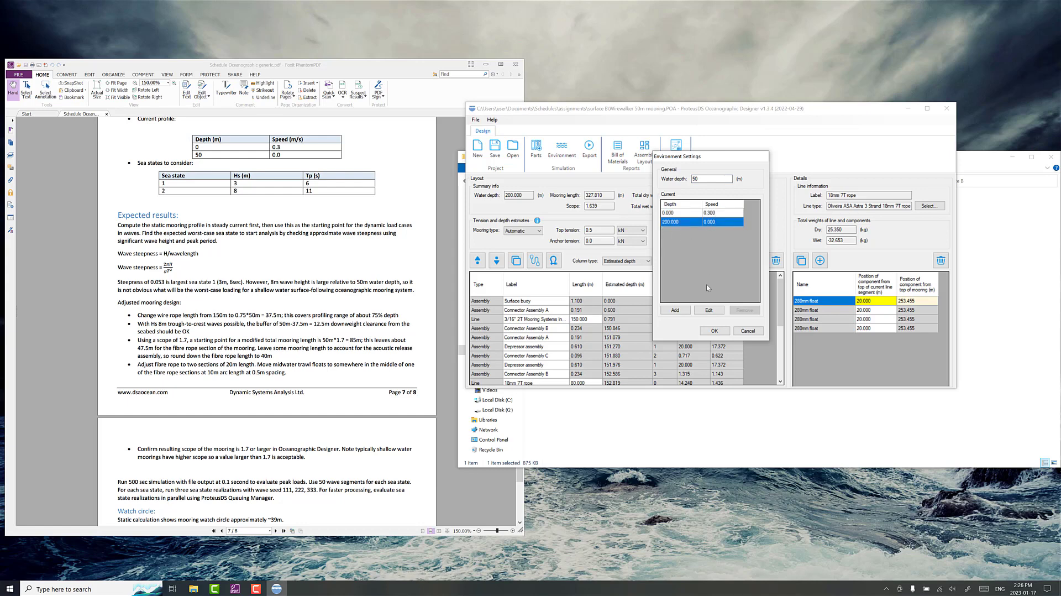
pyautogui.click(708, 310)
pyautogui.write('50')
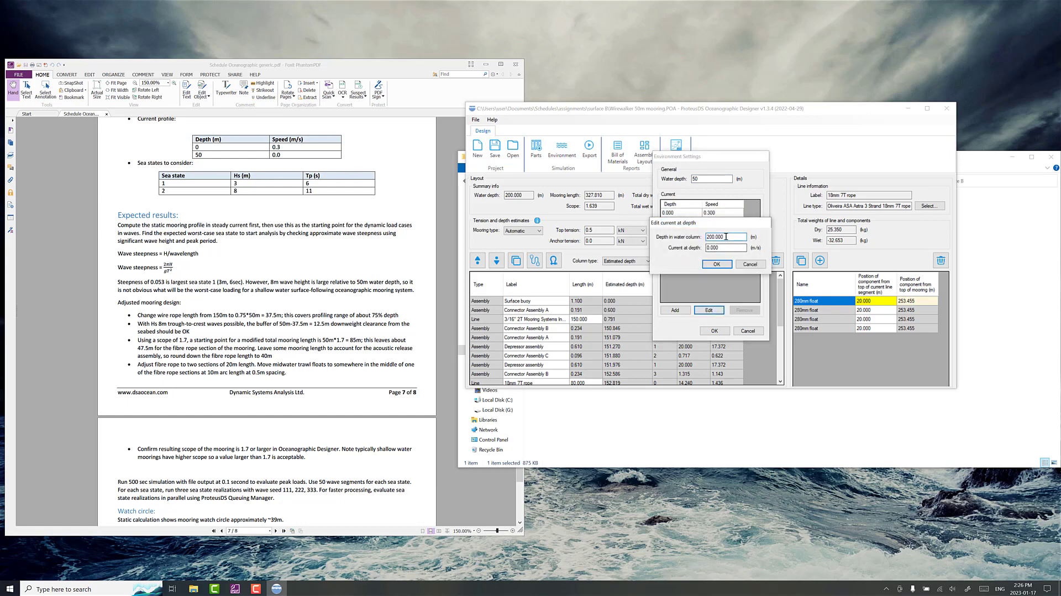
pyautogui.click(724, 249)
pyautogui.moveTo(729, 246); pyautogui.dragTo(706, 250)
pyautogui.click(715, 264)
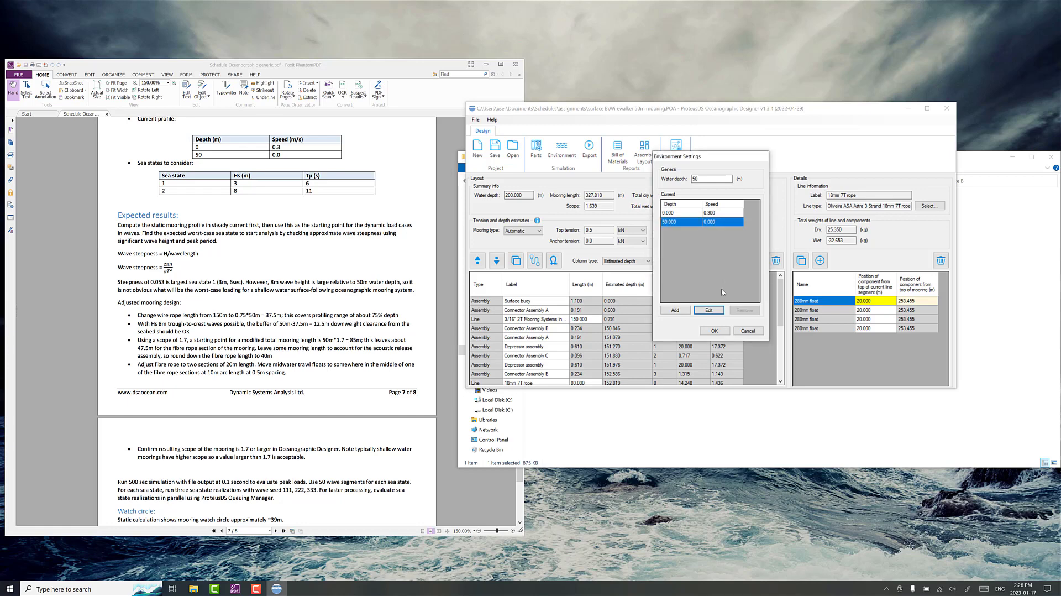
pyautogui.click(719, 330)
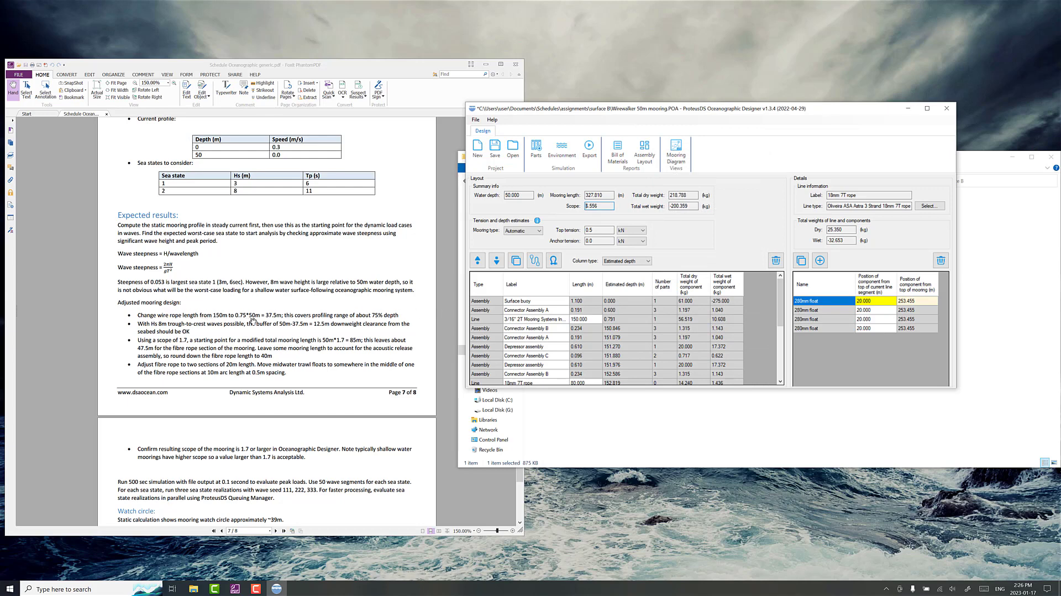
# - Set the length of the 3/16" 2T Mooring Systems Inc wire line to 37.5 m
pyautogui.scroll(2, 243, 313)
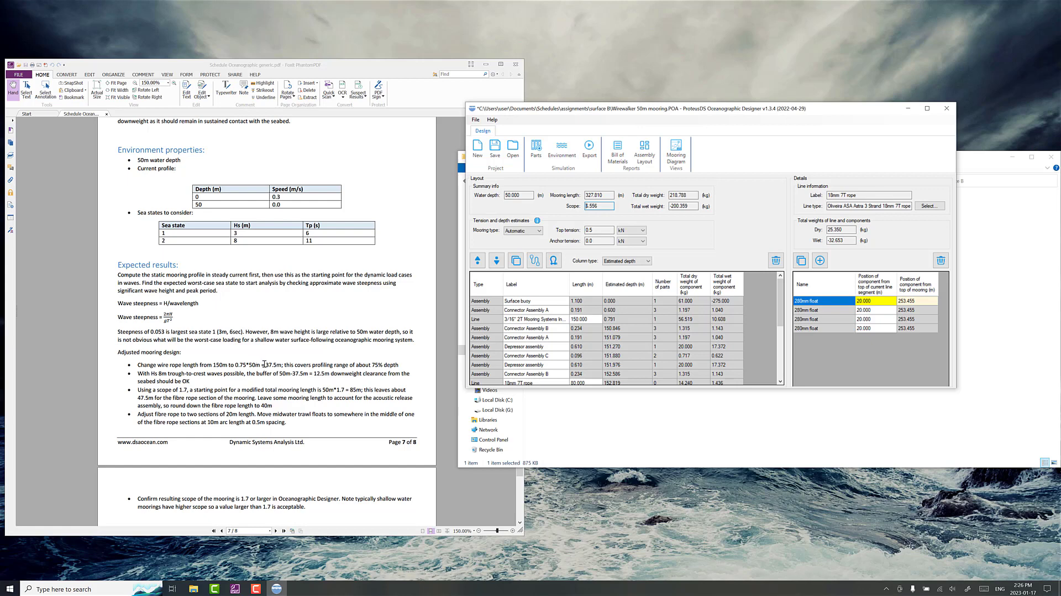
pyautogui.click(587, 319)
pyautogui.write('3')
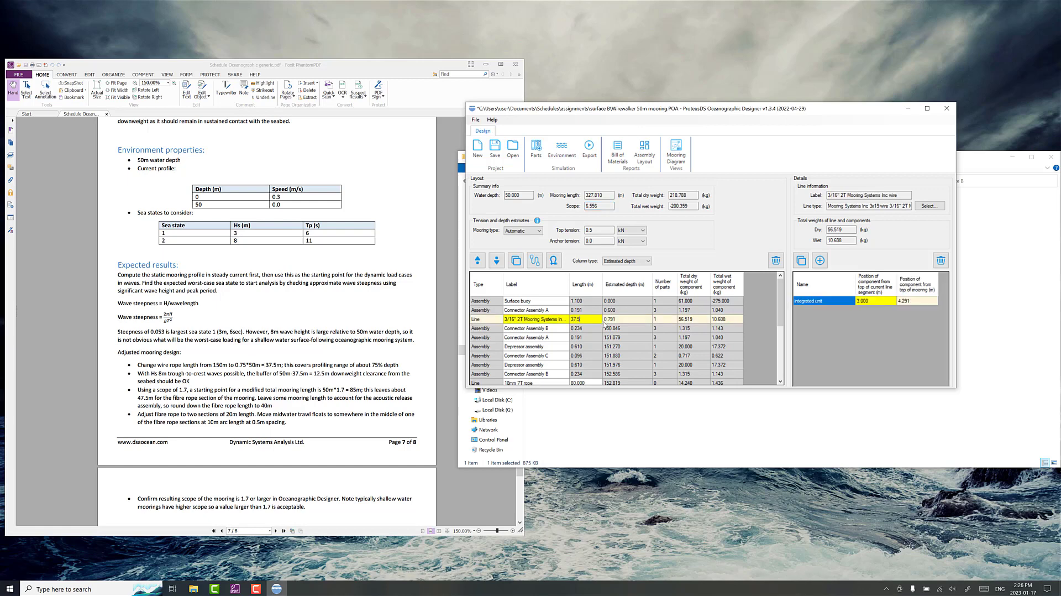
pyautogui.write('7.5')
pyautogui.press('Return')
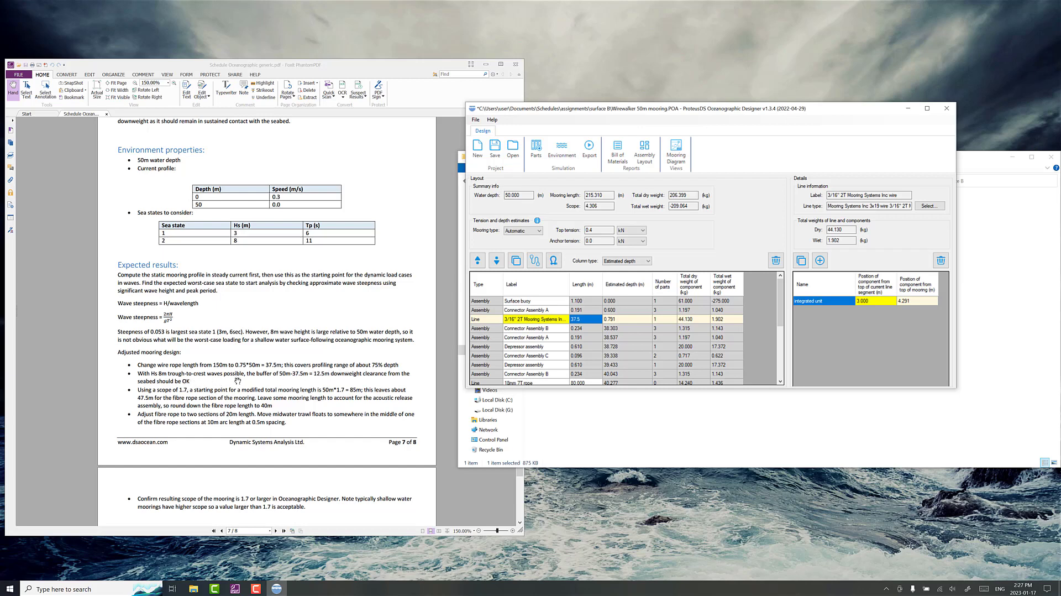
# - Read the assignment's guidance on the 1.7 scope, total mooring length and rounded-down fibre rope length
pyautogui.scroll(-2, 170, 374)
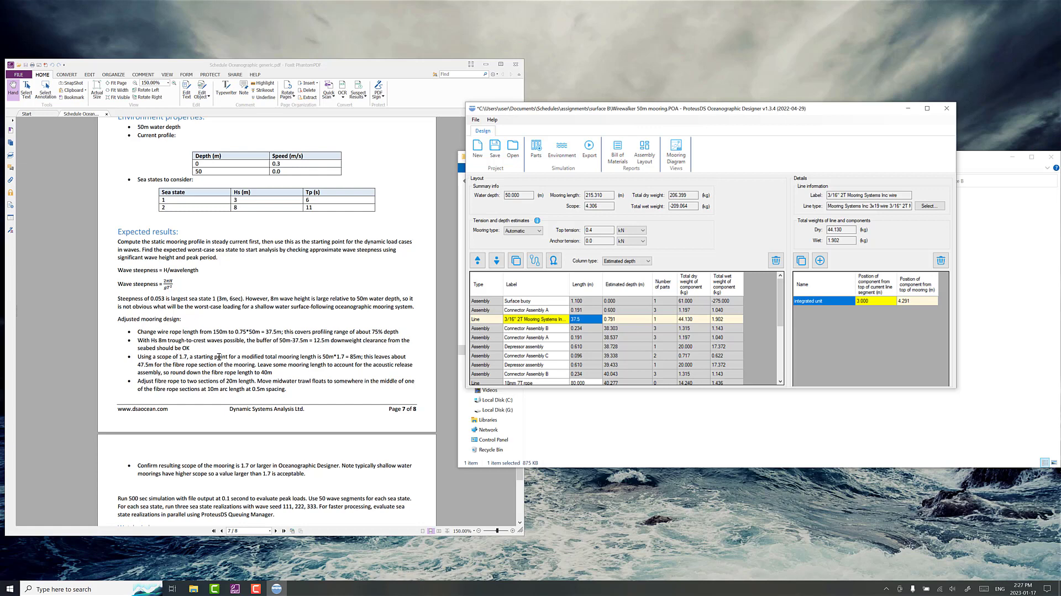
pyautogui.moveTo(323, 356); pyautogui.dragTo(362, 357)
pyautogui.click(368, 360)
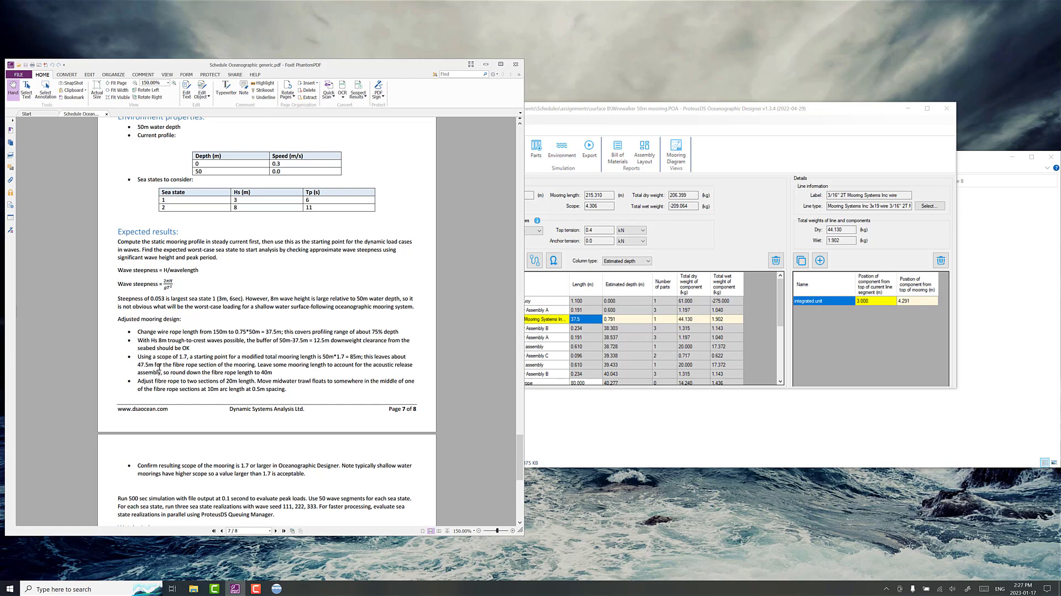
pyautogui.scroll(-1, 165, 363)
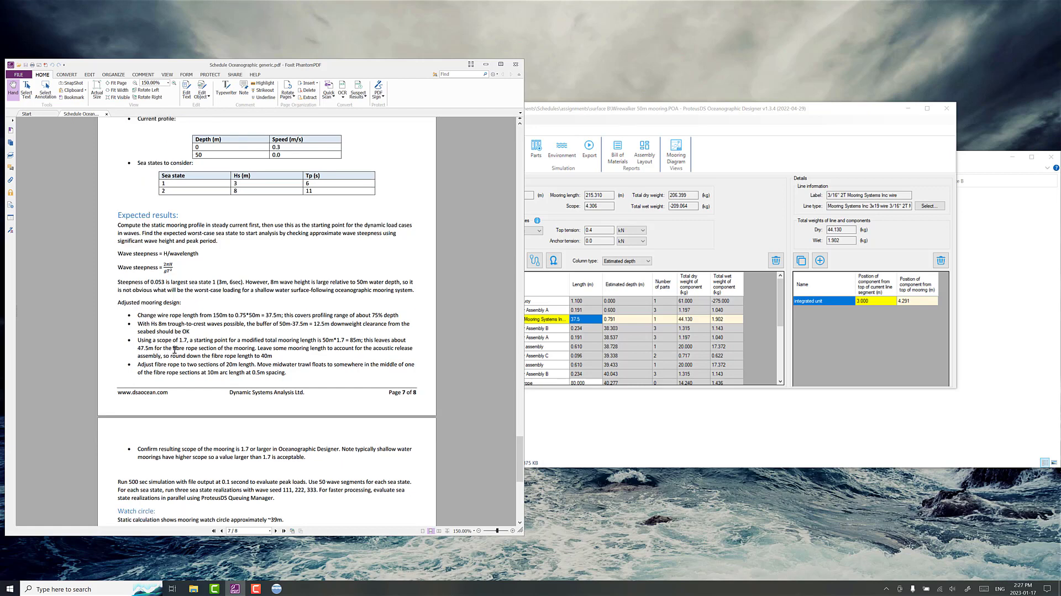
pyautogui.scroll(-4, 573, 359)
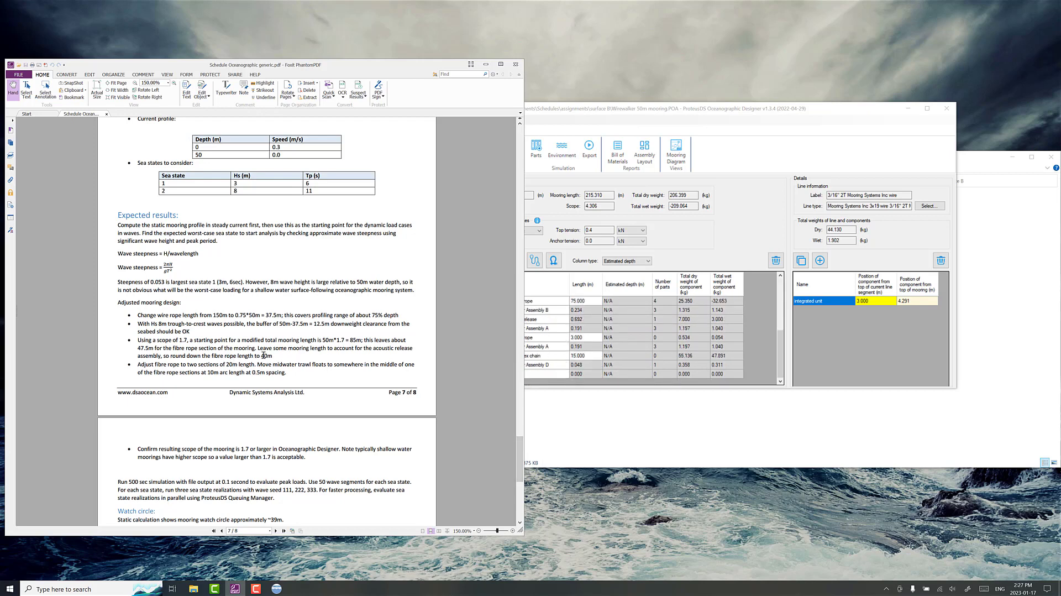
pyautogui.doubleClick(266, 356)
pyautogui.click(604, 117)
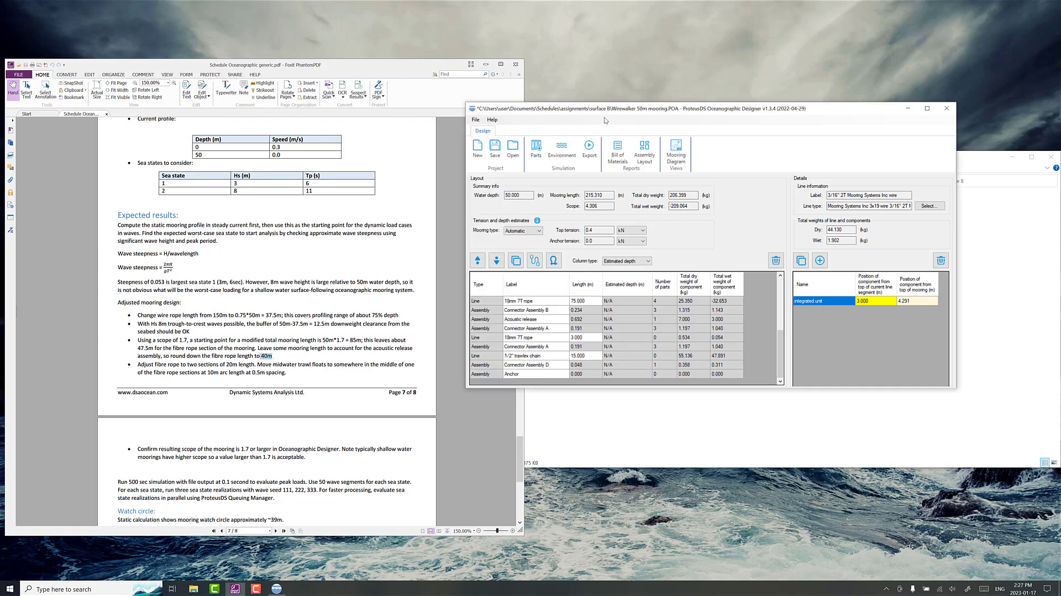
# - Set the two long 18mm 7T rope sections below the depressor assemblies to 20 m each
pyautogui.scroll(2, 569, 331)
pyautogui.click(578, 336)
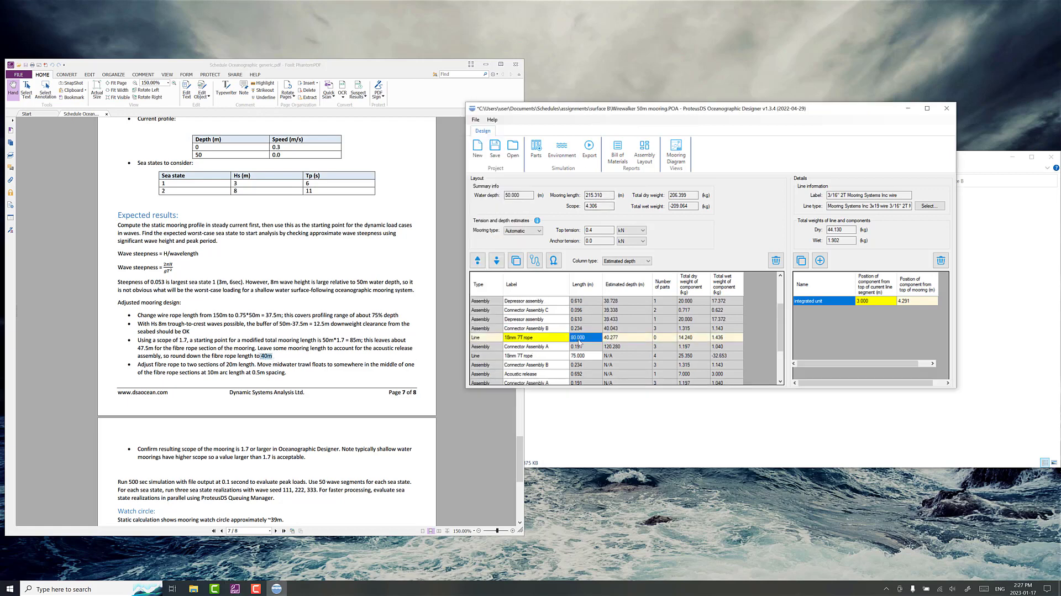
pyautogui.click(586, 355)
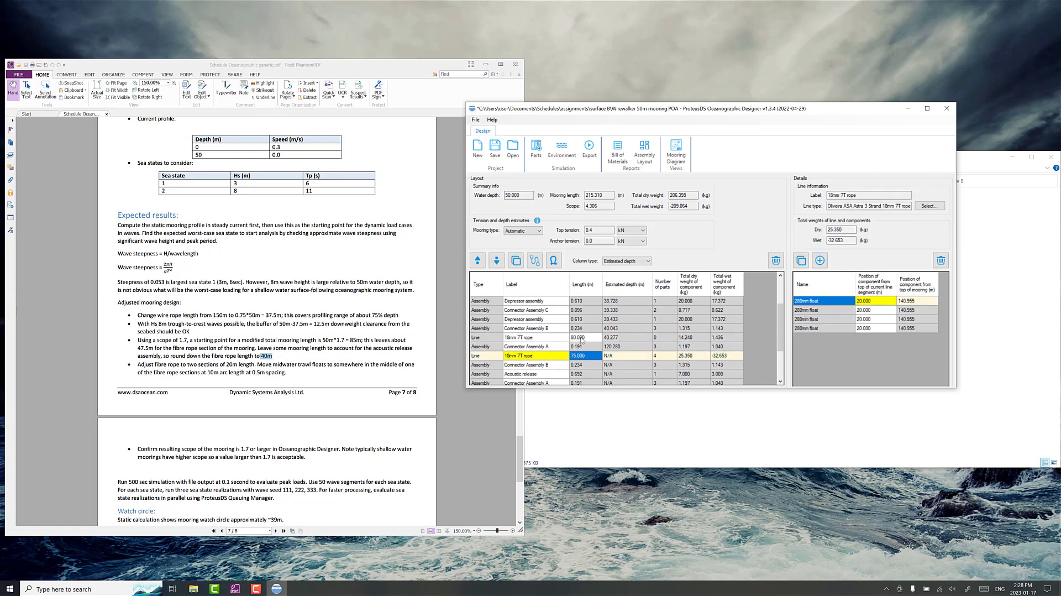
pyautogui.click(581, 338)
pyautogui.write('20')
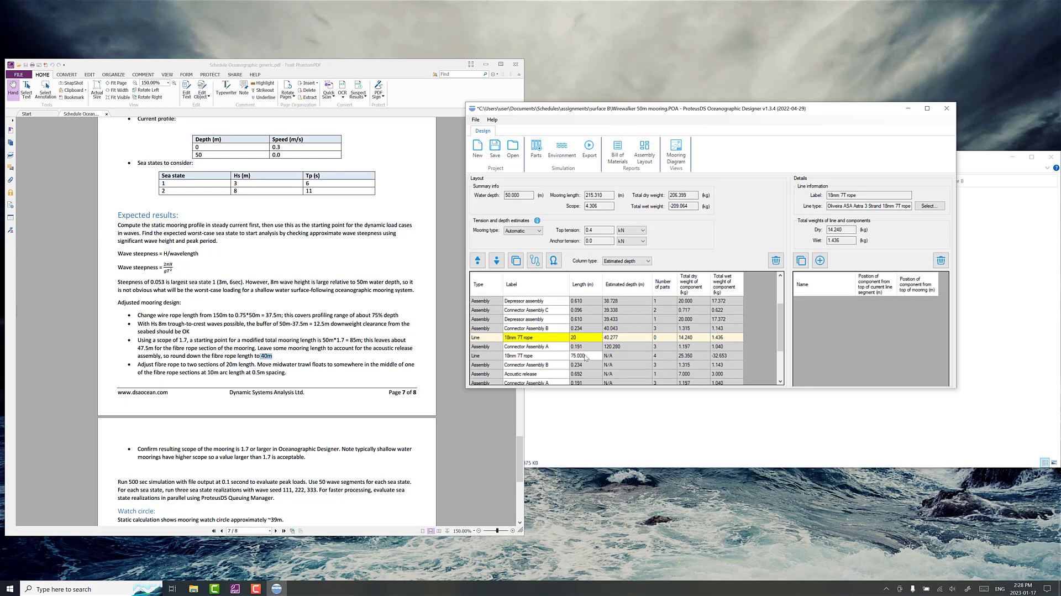
pyautogui.click(585, 355)
pyautogui.write('20')
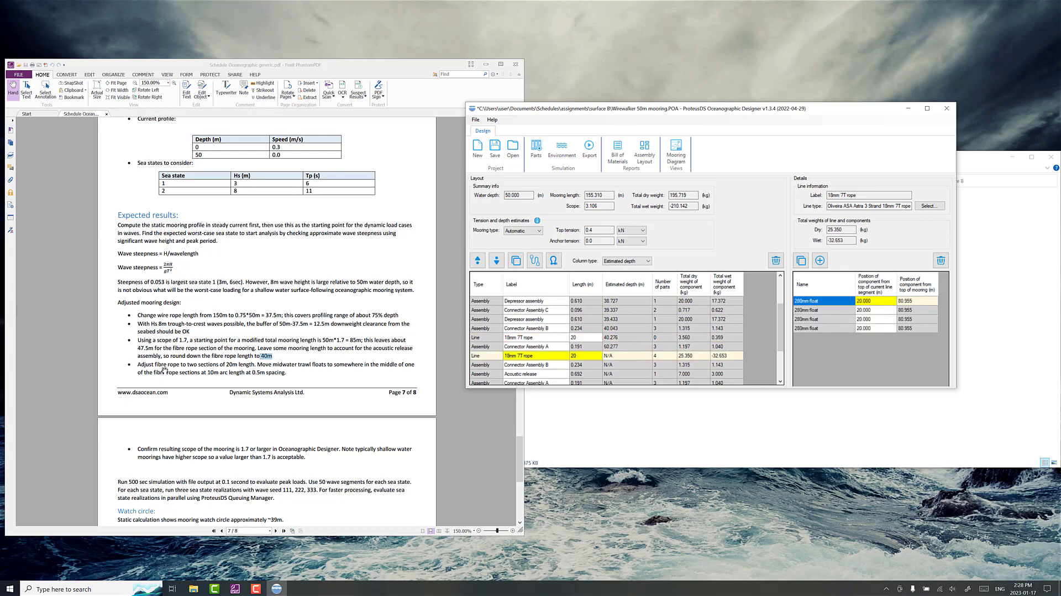
pyautogui.click(317, 372)
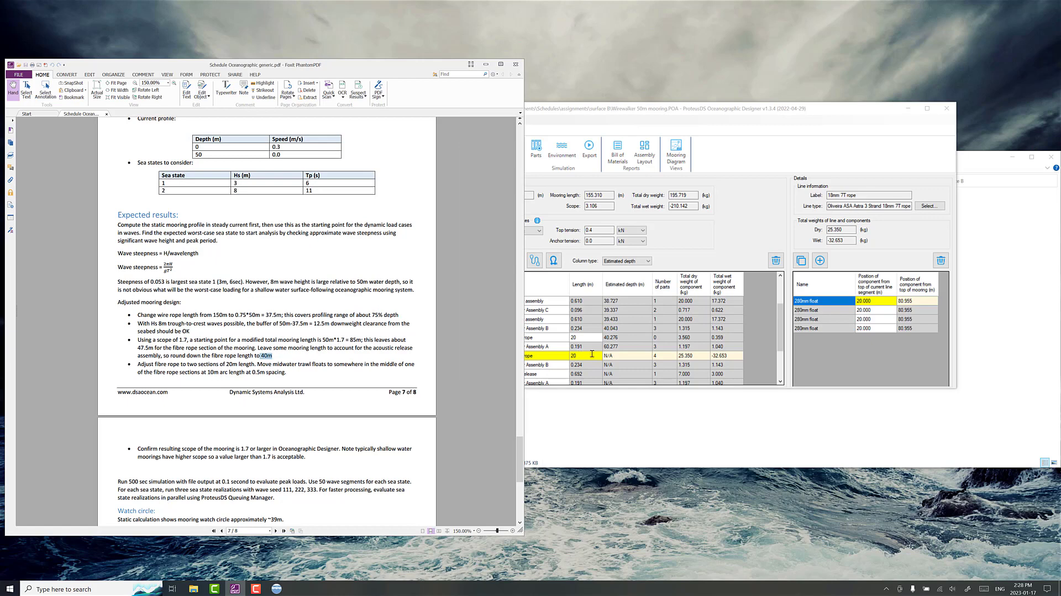
pyautogui.click(585, 355)
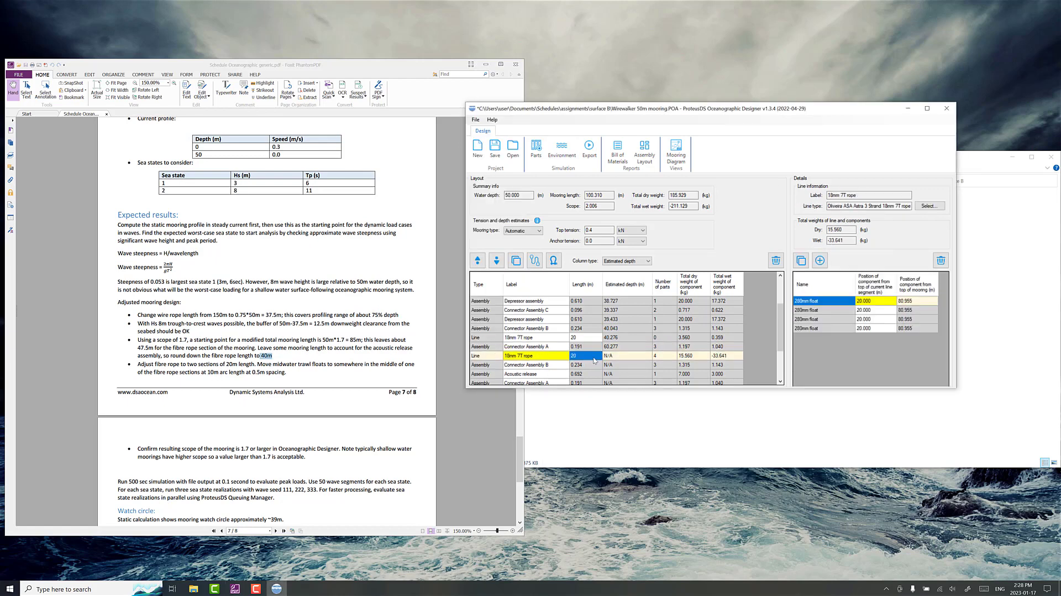
# - Position the first two floats on the lower 20 m rope section at 10 m and 10.5 m from its top
pyautogui.click(862, 302)
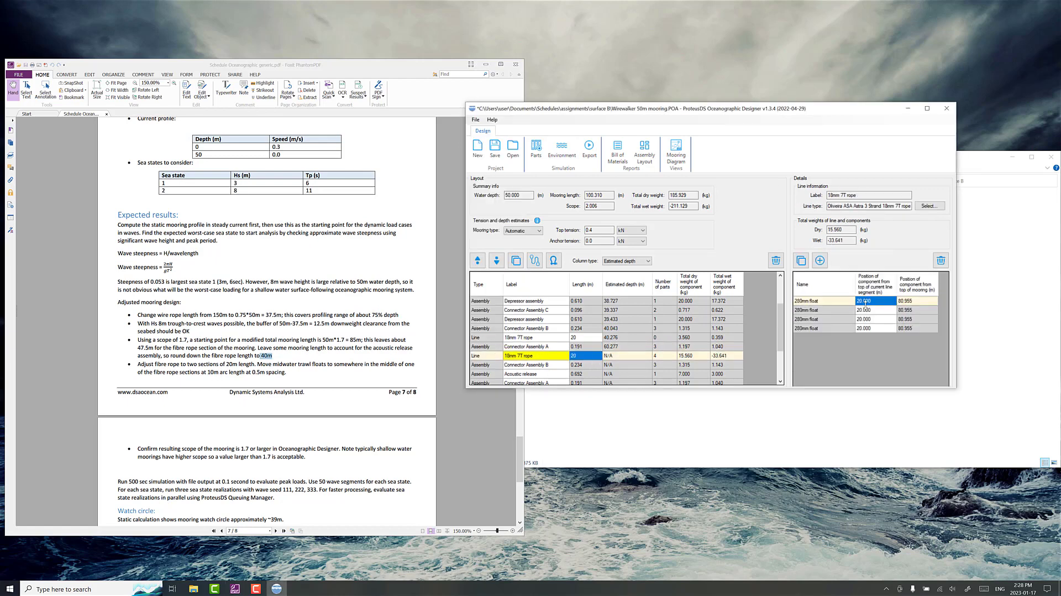
pyautogui.write('10')
pyautogui.press('Return')
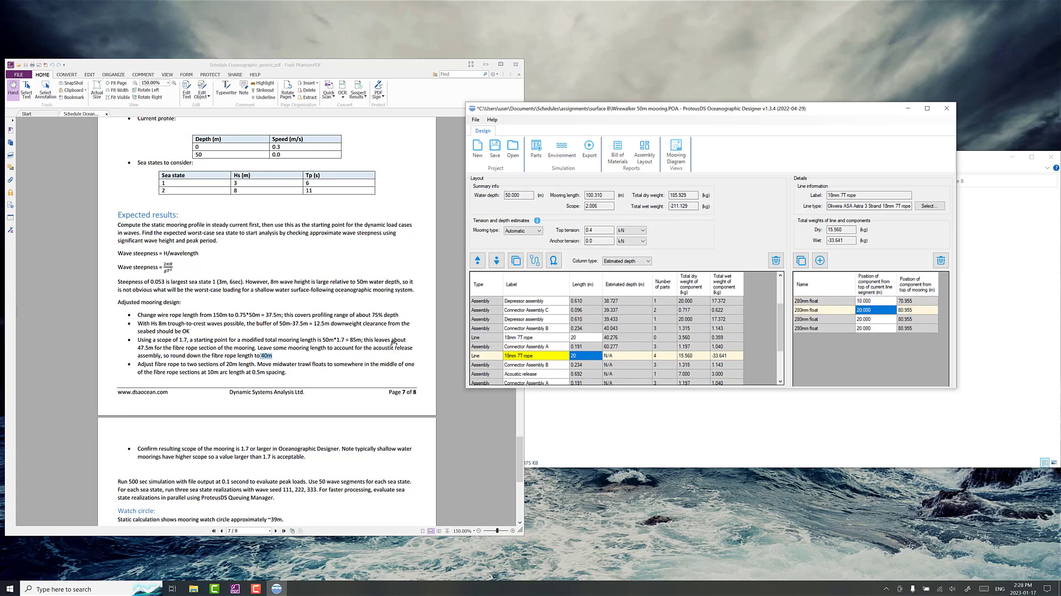
pyautogui.click(868, 310)
pyautogui.write('10.5')
pyautogui.press('Return')
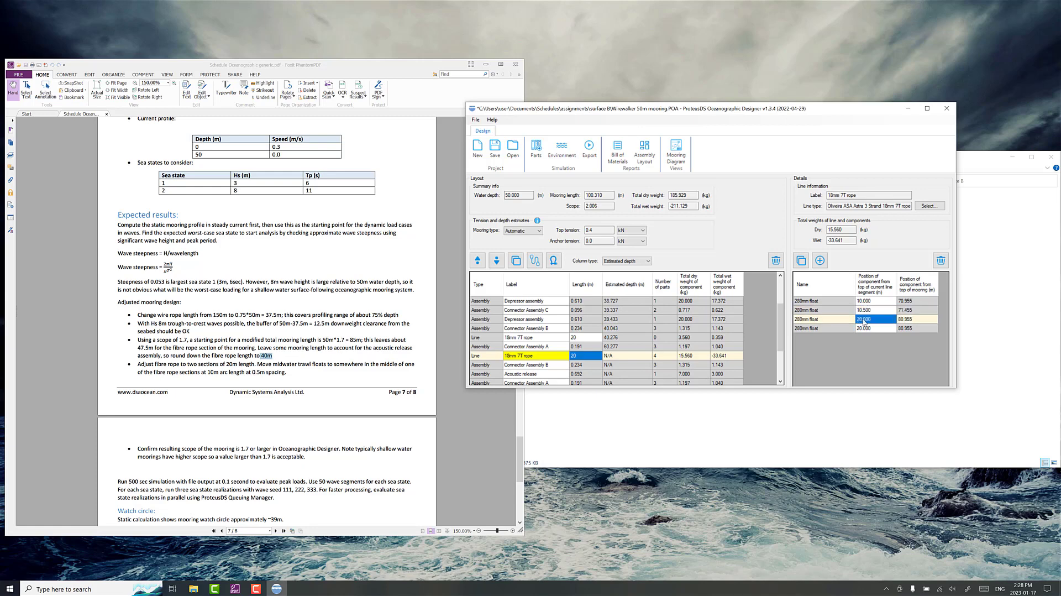
# - Position the third and fourth floats on the lower 20 m rope section at 11 m and 11.5 m from its top
pyautogui.click(863, 319)
pyautogui.write('11')
pyautogui.press('Return')
pyautogui.click(874, 328)
pyautogui.write('1')
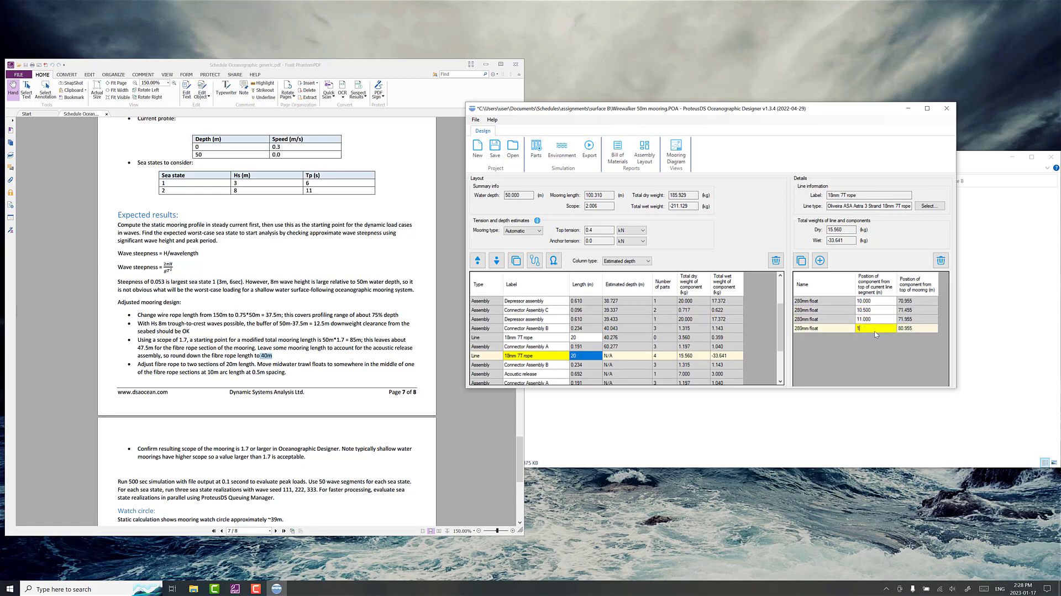
pyautogui.write('1.5')
pyautogui.press('Return')
# - Check the mooring scope against the assignment's 1.7 minimum and examine the lengths of the remaining rope and trawlex chain
pyautogui.scroll(-1, 582, 358)
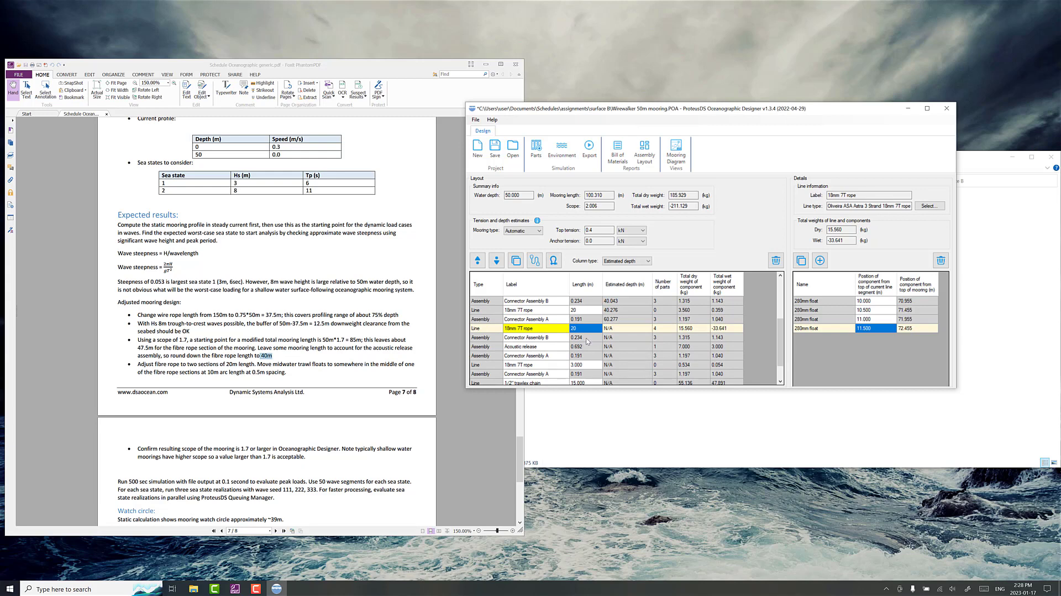
pyautogui.click(586, 337)
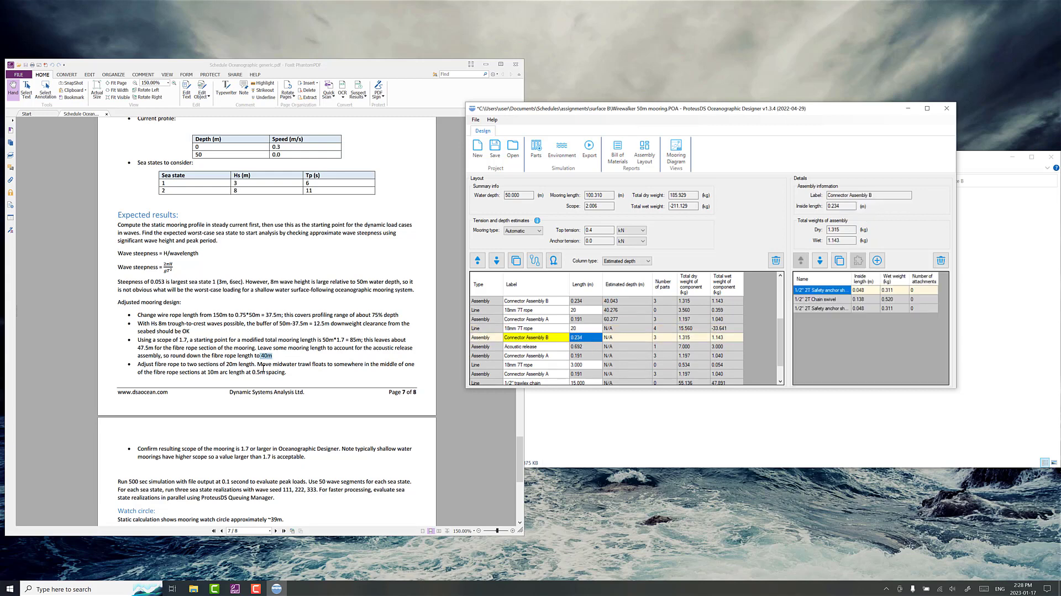
pyautogui.scroll(-1, 246, 387)
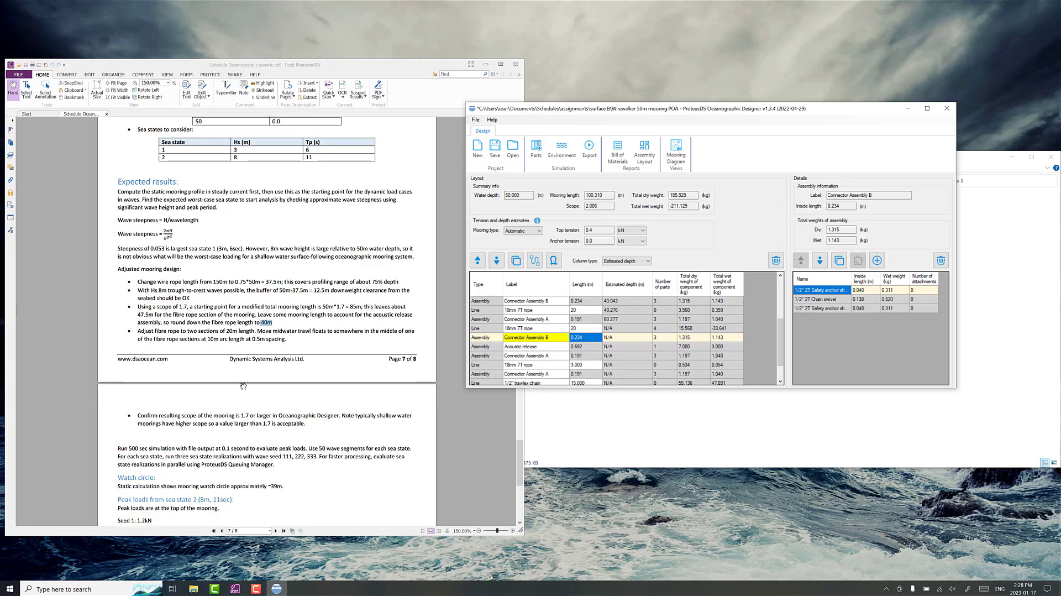
pyautogui.doubleClick(602, 206)
pyautogui.click(249, 415)
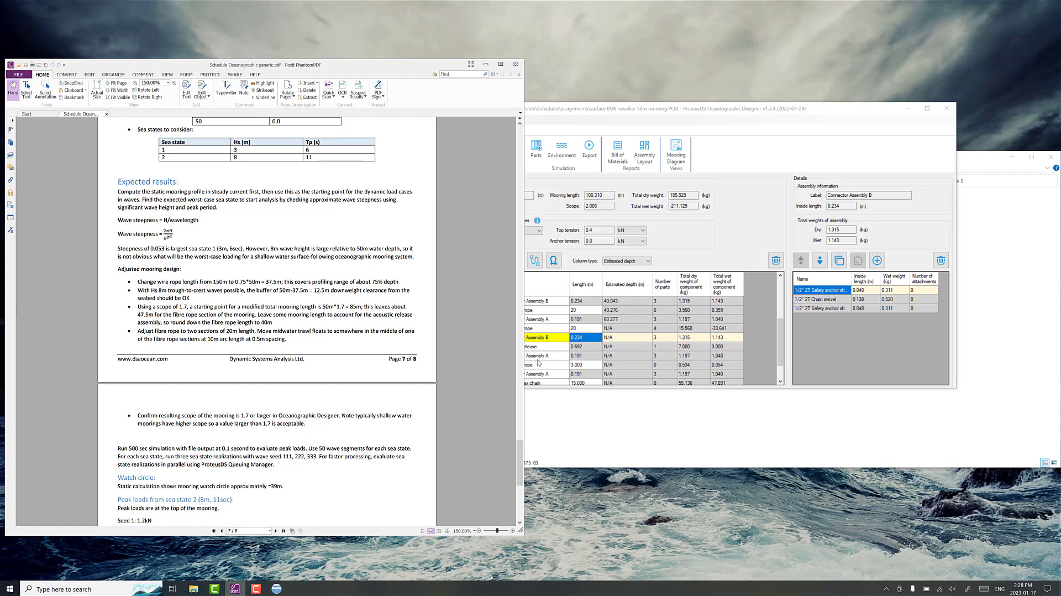
pyautogui.scroll(-1, 618, 363)
pyautogui.click(598, 357)
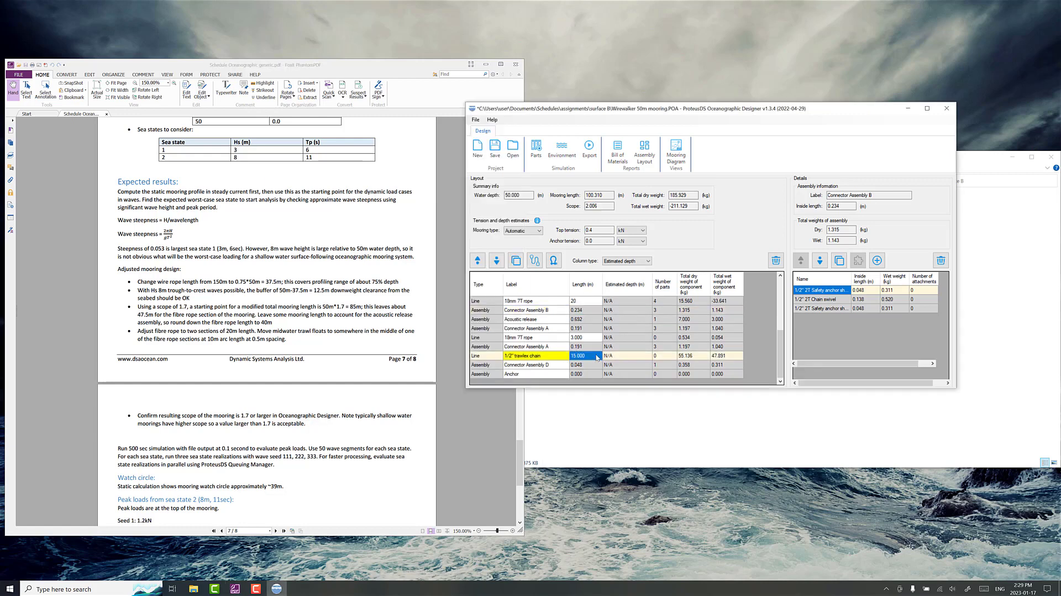
pyautogui.click(585, 338)
pyautogui.scroll(1, 582, 346)
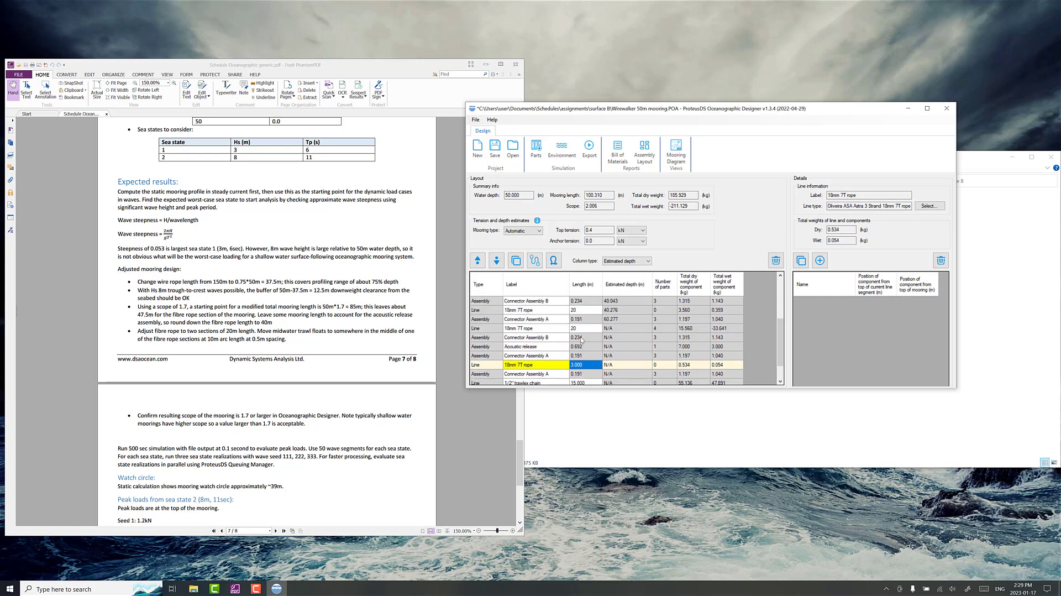
# - Save the mooring design and export it for Static analysis, opening it in ProteusDS Simulation Toolbox
pyautogui.click(497, 149)
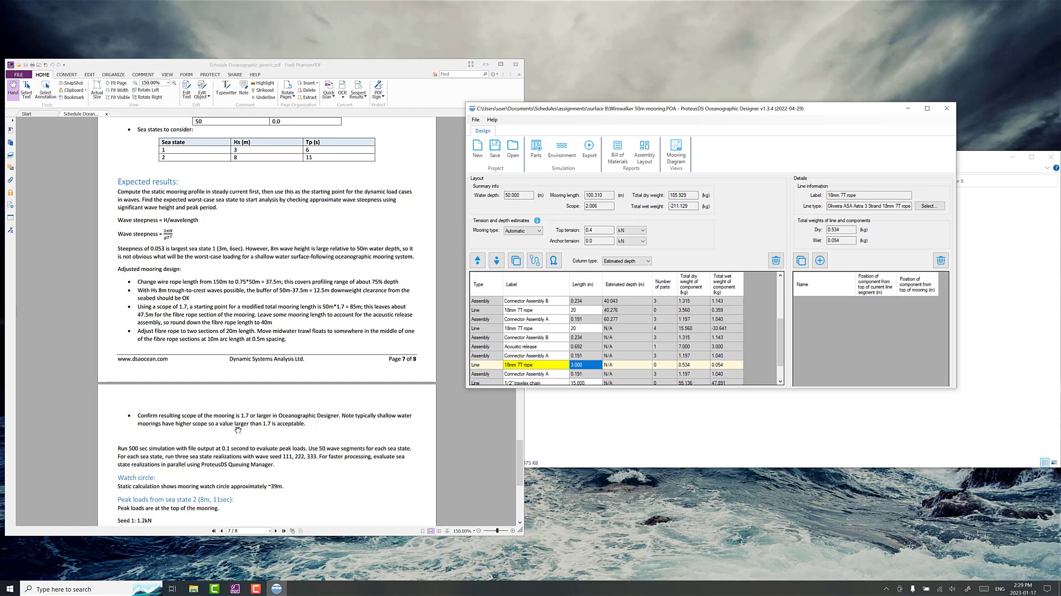
pyautogui.scroll(-1, 237, 426)
pyautogui.scroll(-2, 131, 412)
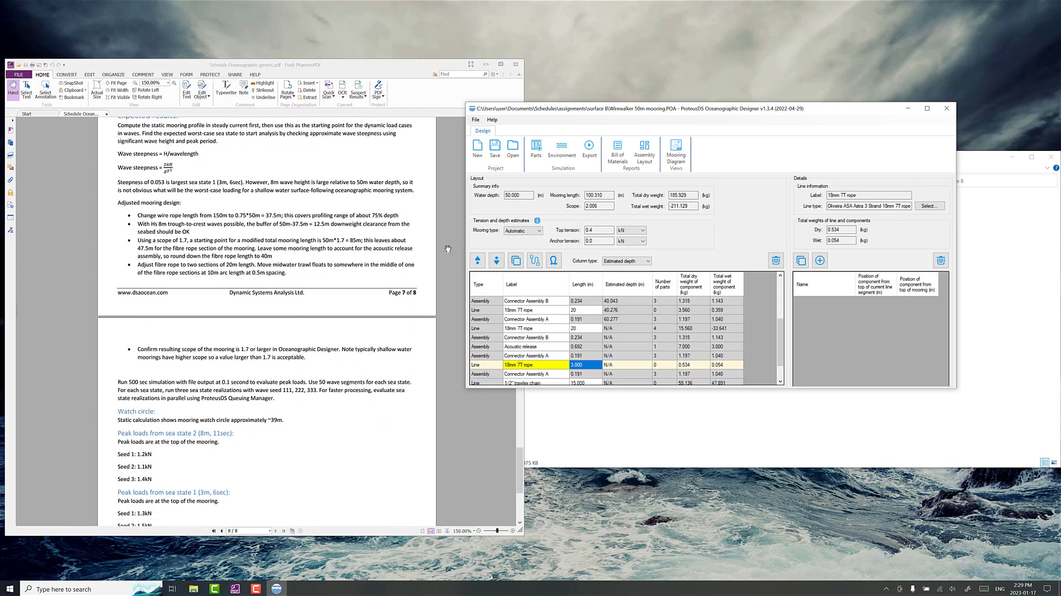
pyautogui.click(591, 156)
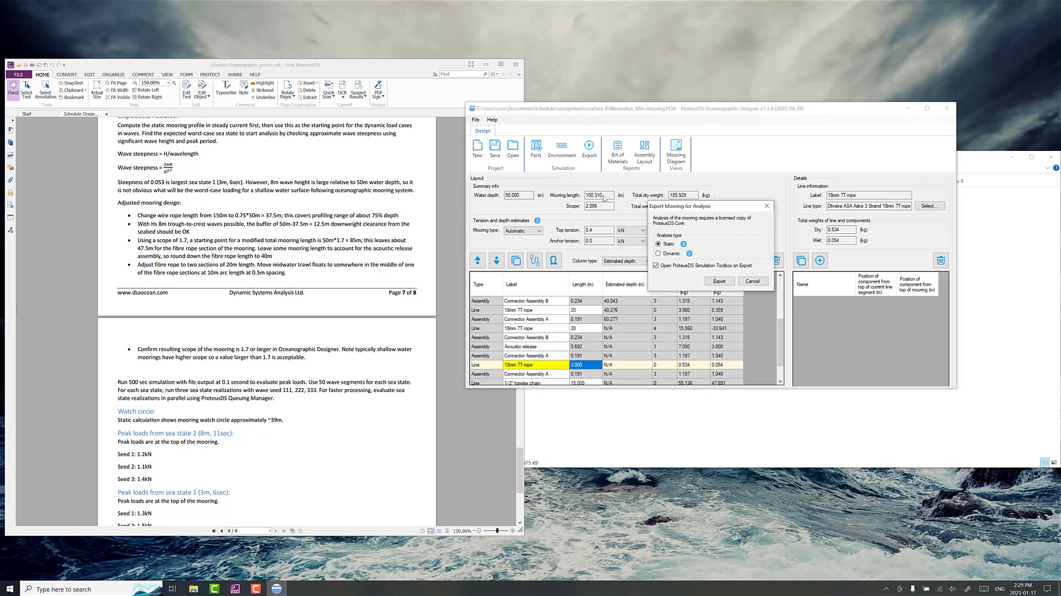
pyautogui.click(719, 280)
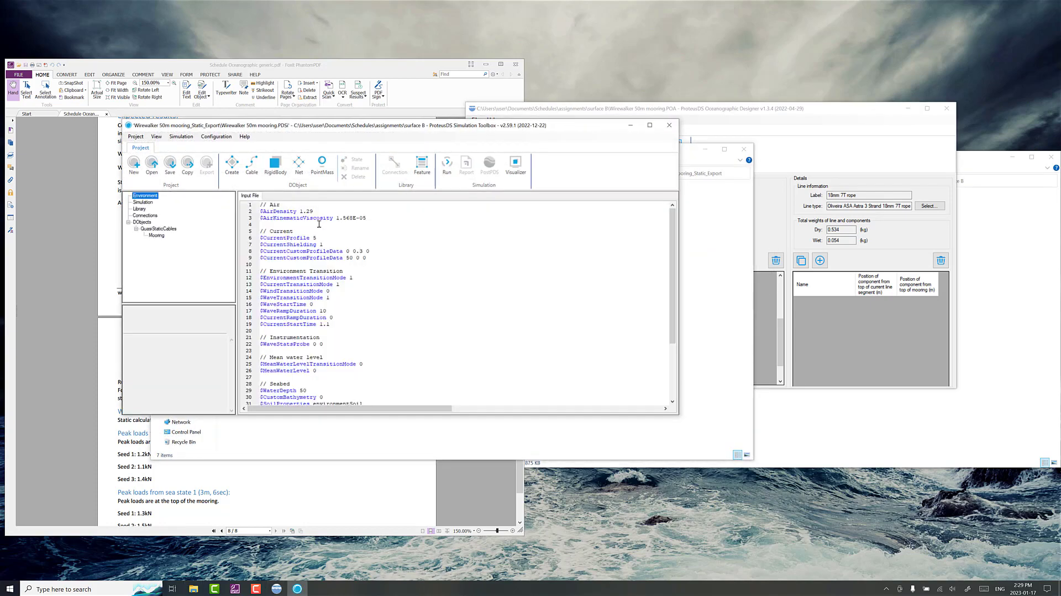
# - Run the static simulation and load its results in PostPDS with the default load options
pyautogui.click(446, 166)
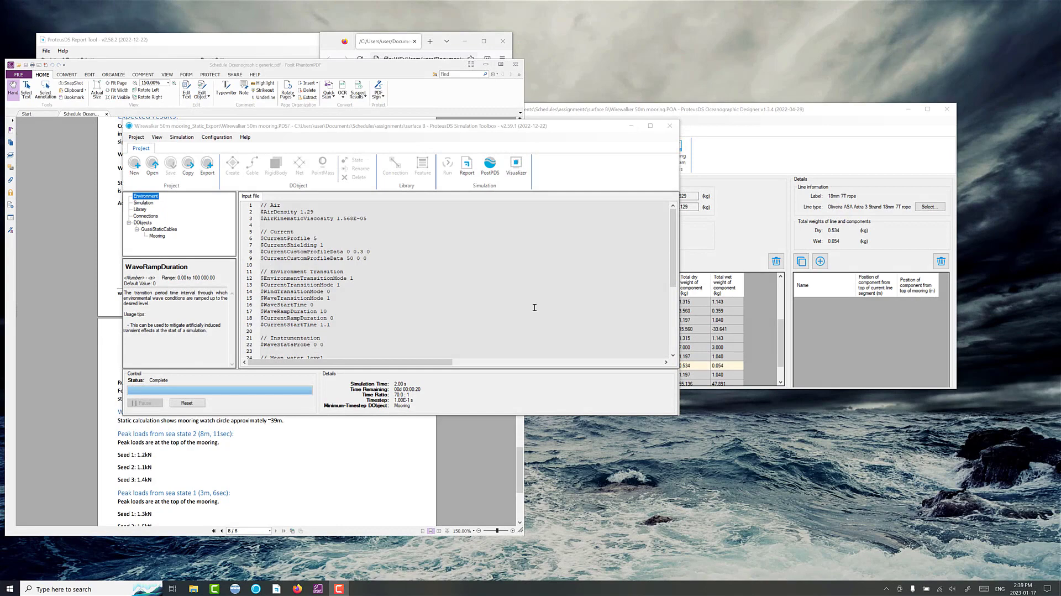
pyautogui.click(492, 169)
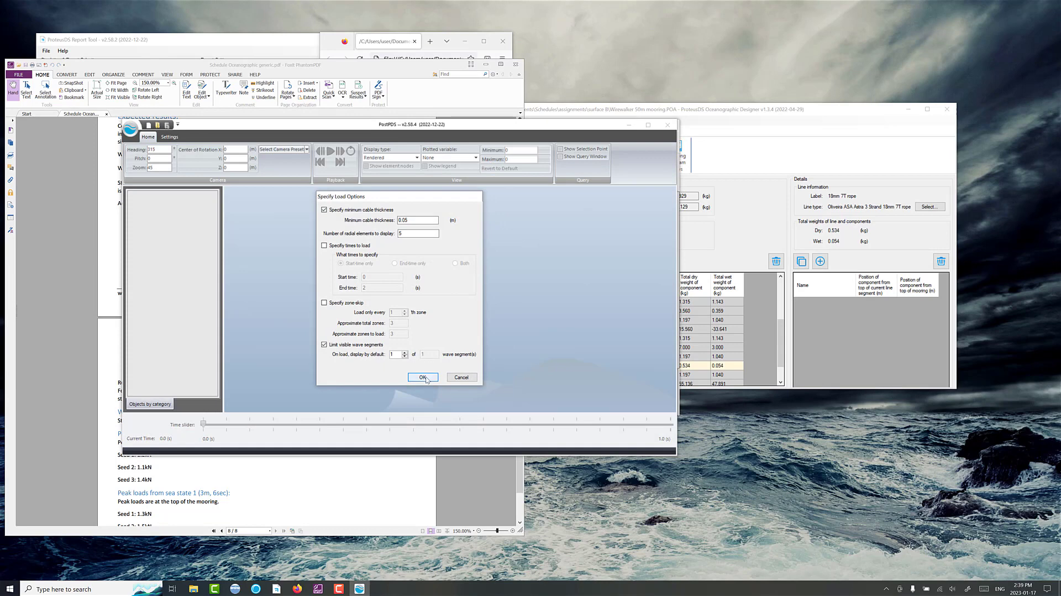
pyautogui.click(422, 377)
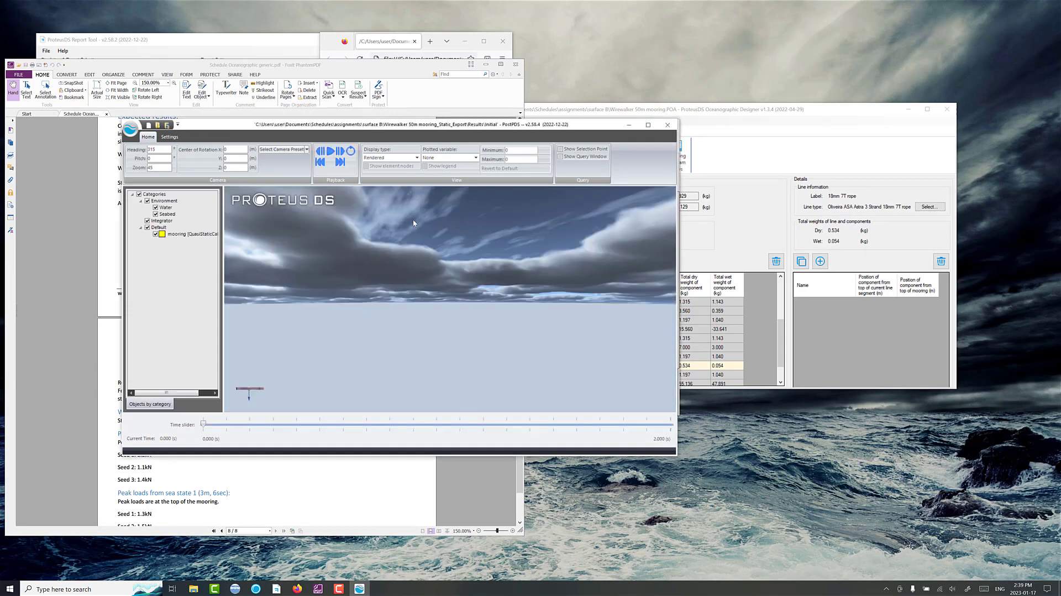
# - View the mooring in Engineering display from the West camera preset and step forward through the static results
pyautogui.click(391, 159)
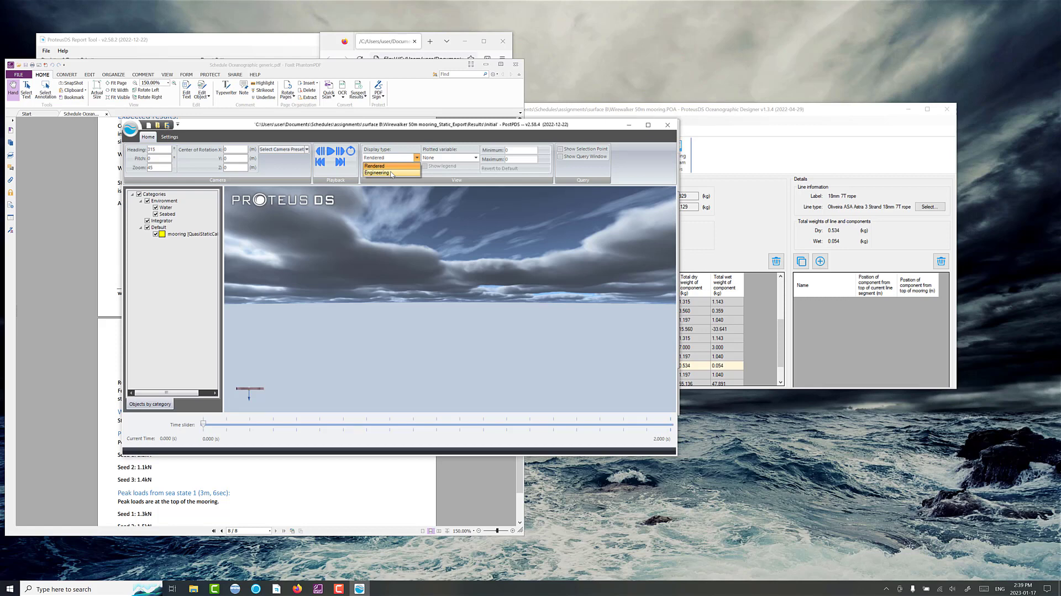
pyautogui.click(391, 172)
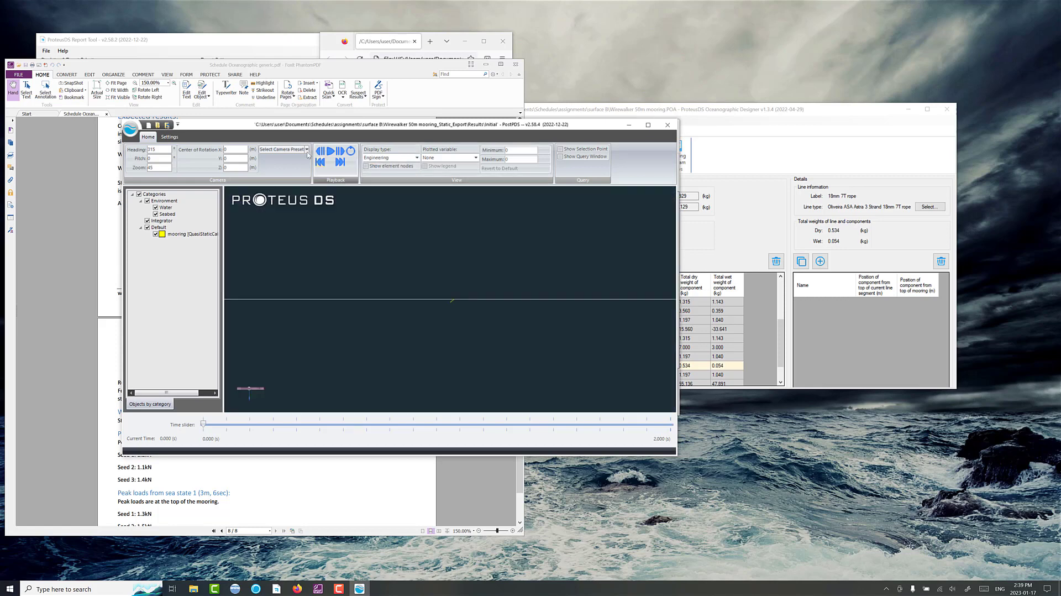
pyautogui.click(286, 149)
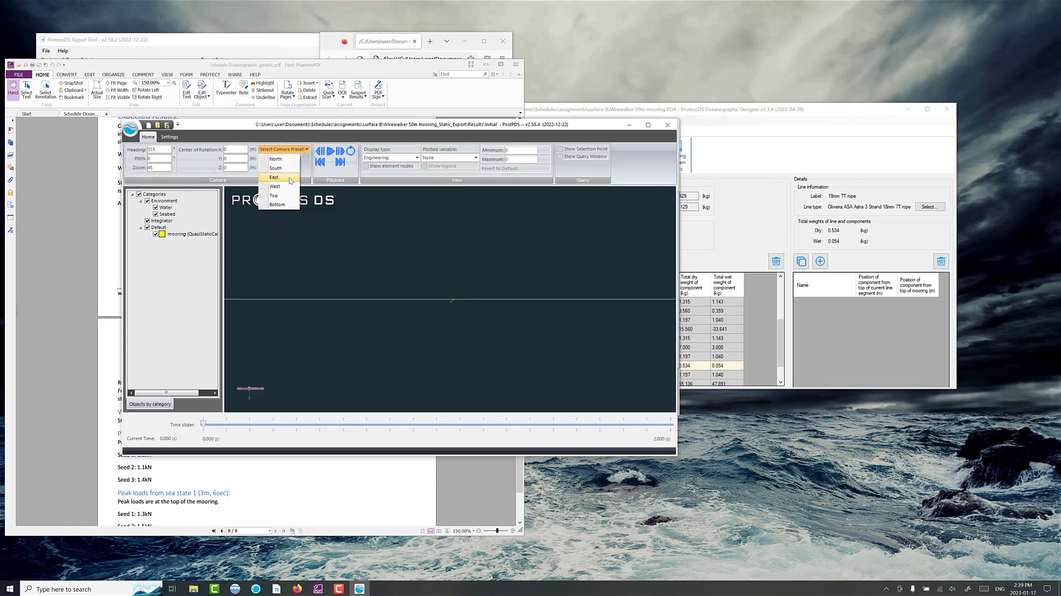
pyautogui.click(275, 187)
pyautogui.scroll(5, 458, 311)
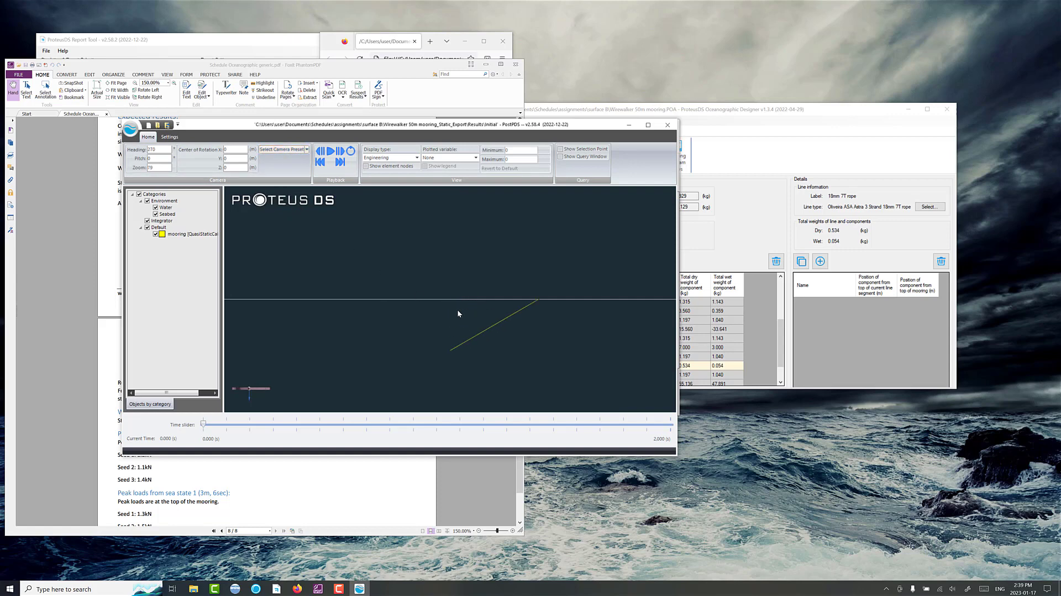
pyautogui.moveTo(554, 311); pyautogui.dragTo(526, 304, button='middle')
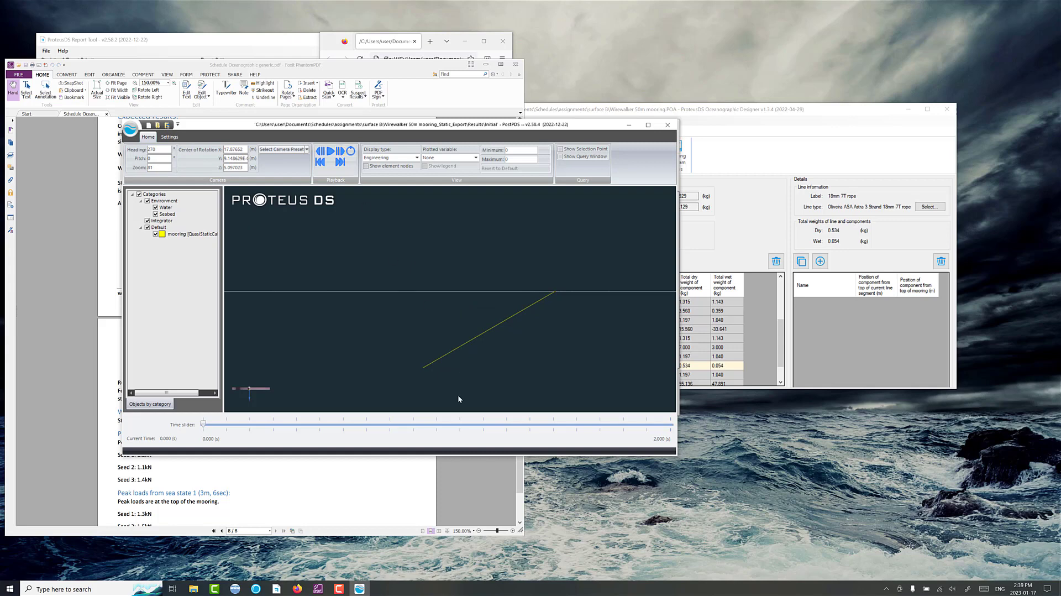
pyautogui.click(341, 151)
pyautogui.click(340, 151)
# - Close PostPDS, then generate and view a report of the static results with the SURFACE - QuasiStaticCable Single Leg Mooring template
pyautogui.click(667, 125)
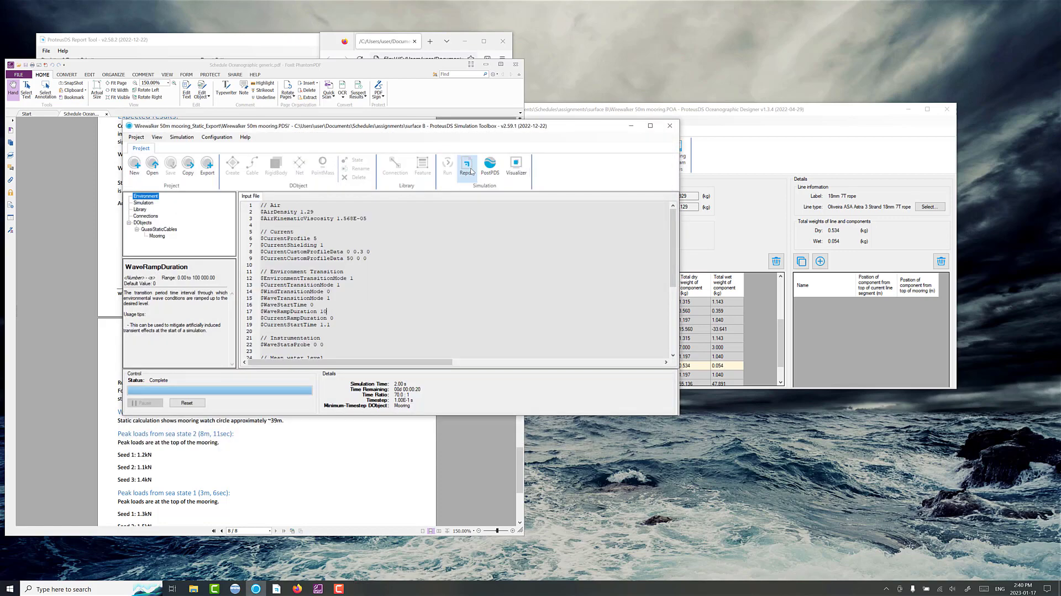
pyautogui.click(467, 166)
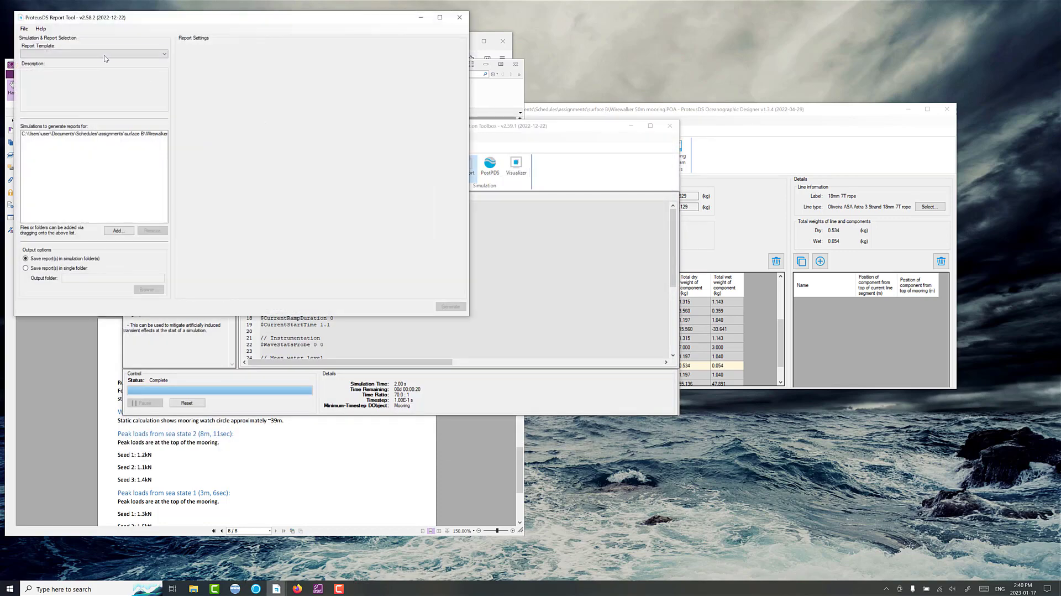
pyautogui.click(105, 54)
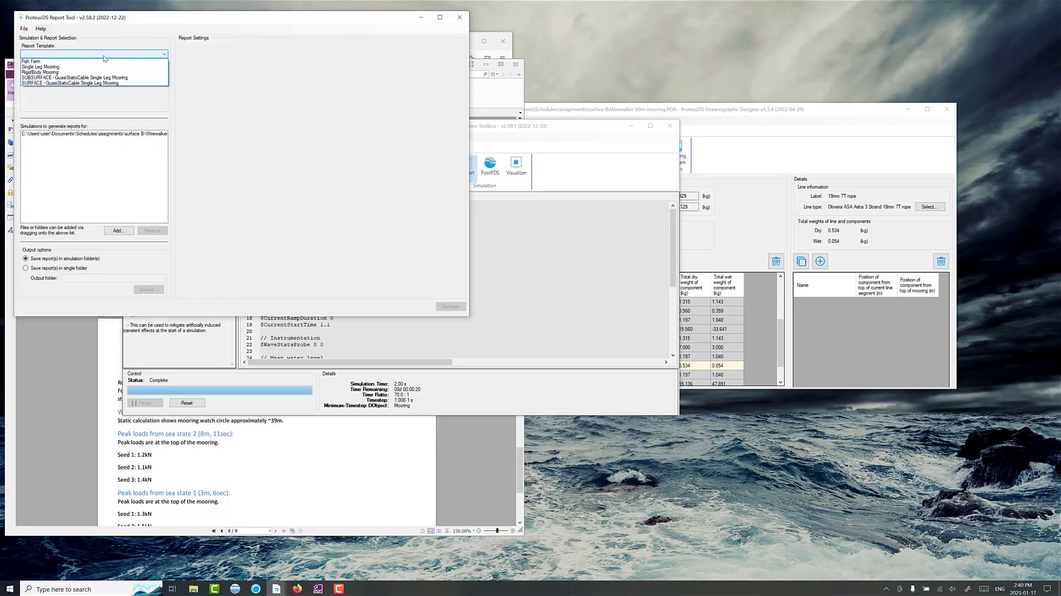
pyautogui.click(95, 84)
pyautogui.click(442, 308)
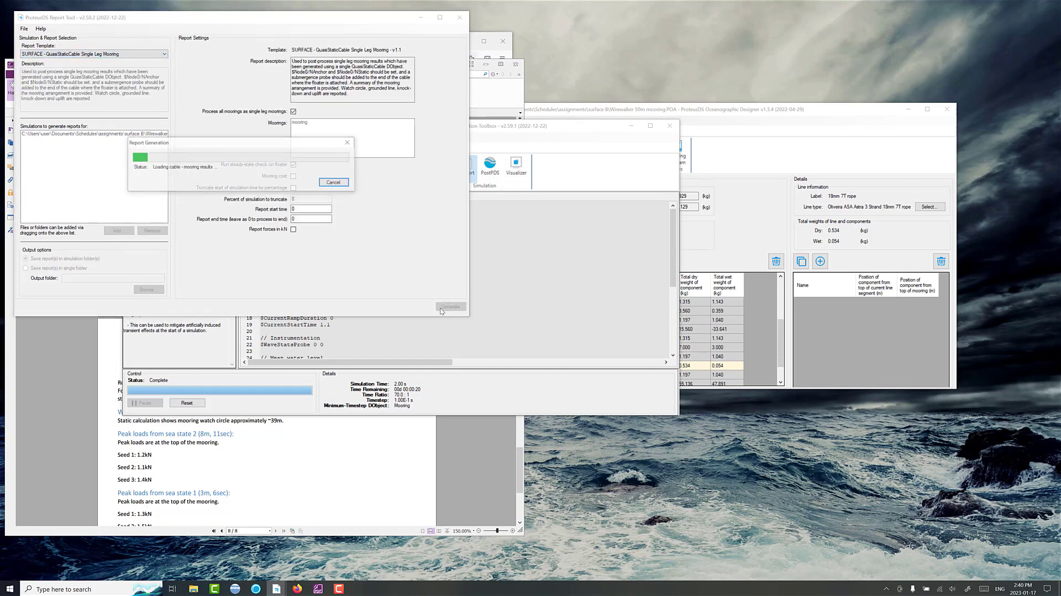
pyautogui.click(343, 235)
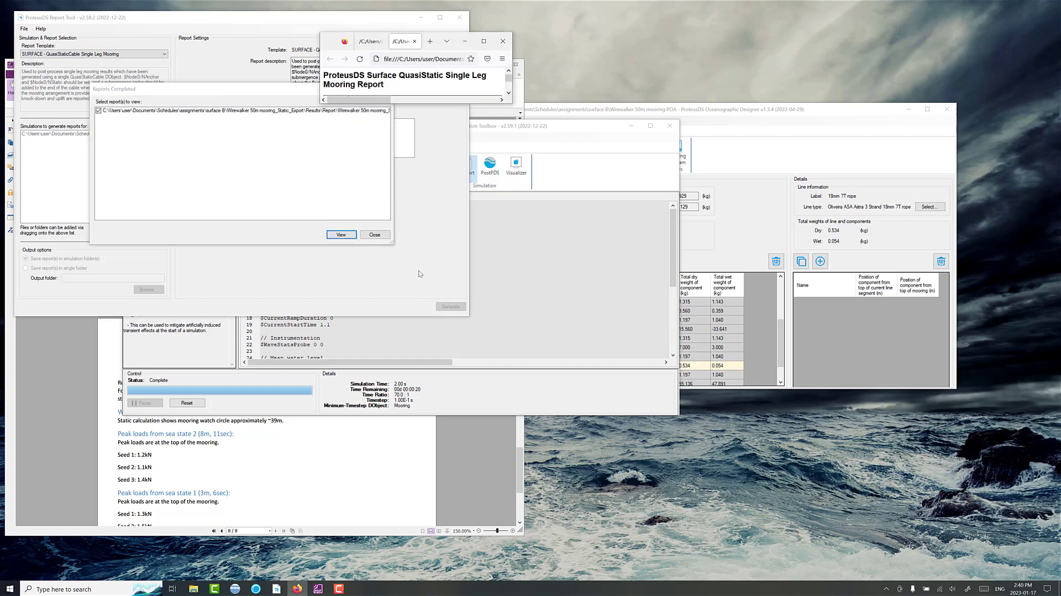
# - Examine the report's mooring arrangement, cable segment tensions and anchor results, and find the surface buoy's horizontal excursion
pyautogui.moveTo(509, 104); pyautogui.dragTo(928, 516)
pyautogui.scroll(-15, 669, 385)
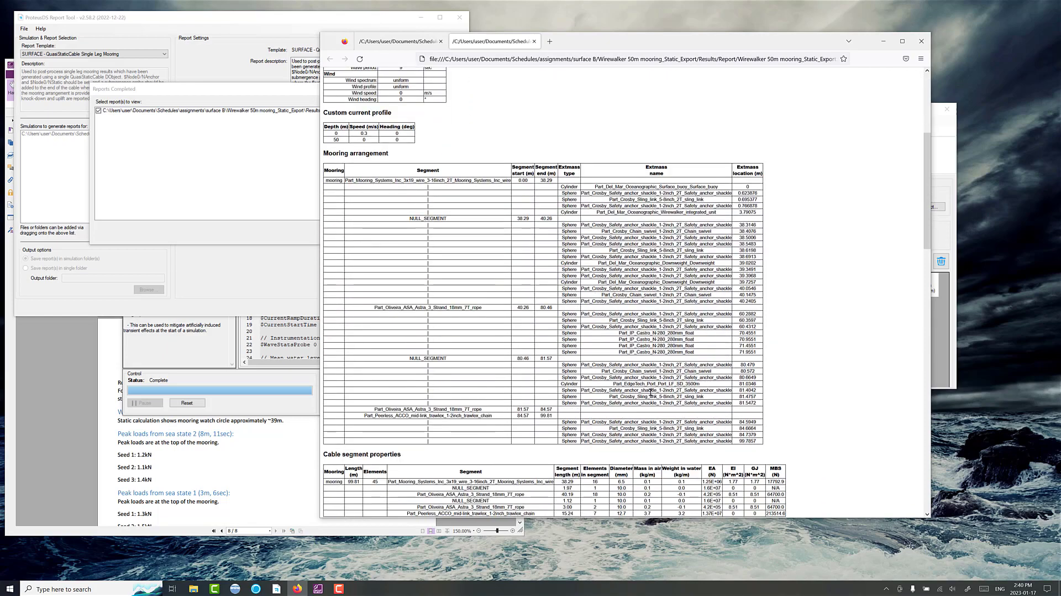
pyautogui.scroll(-4, 631, 390)
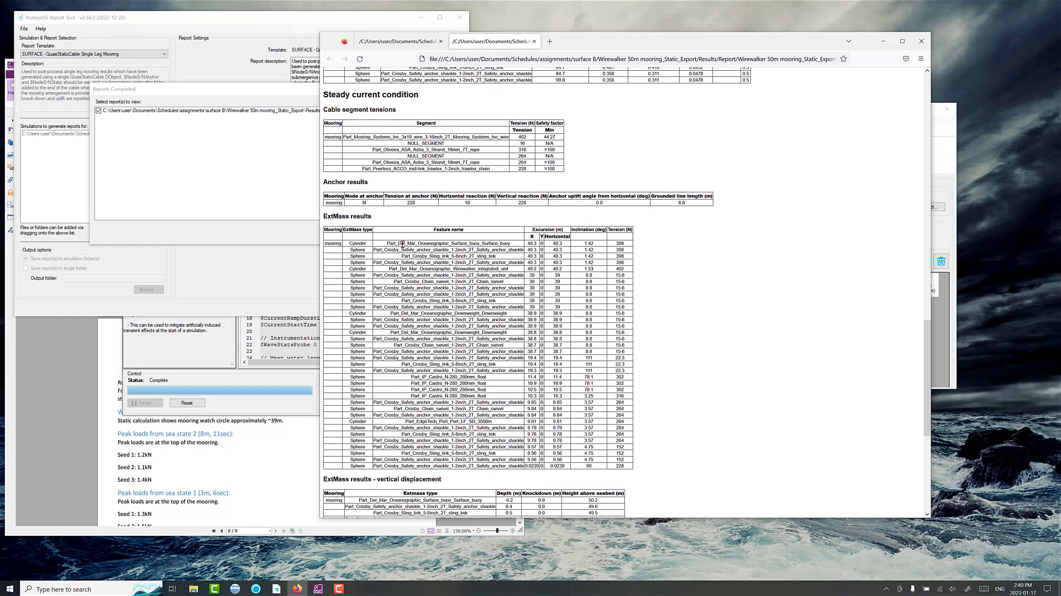
pyautogui.moveTo(398, 244); pyautogui.dragTo(495, 244)
pyautogui.click(543, 249)
pyautogui.doubleClick(551, 244)
pyautogui.moveTo(603, 52); pyautogui.dragTo(707, 56)
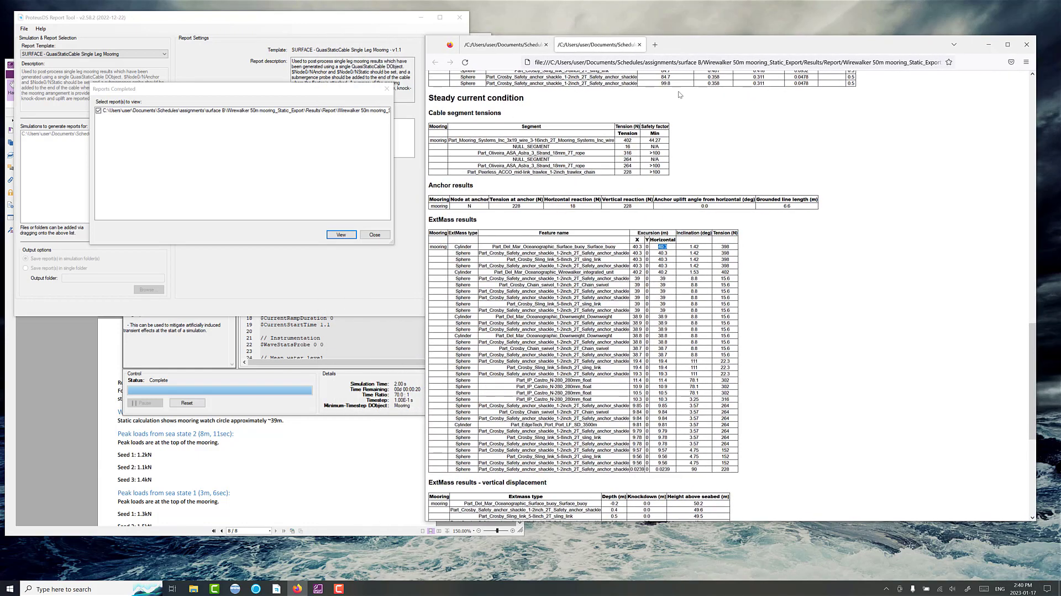
# - Compare the excursion with the assignment's expected watch circle and read the expected peak loads and observations for both sea states
pyautogui.click(325, 454)
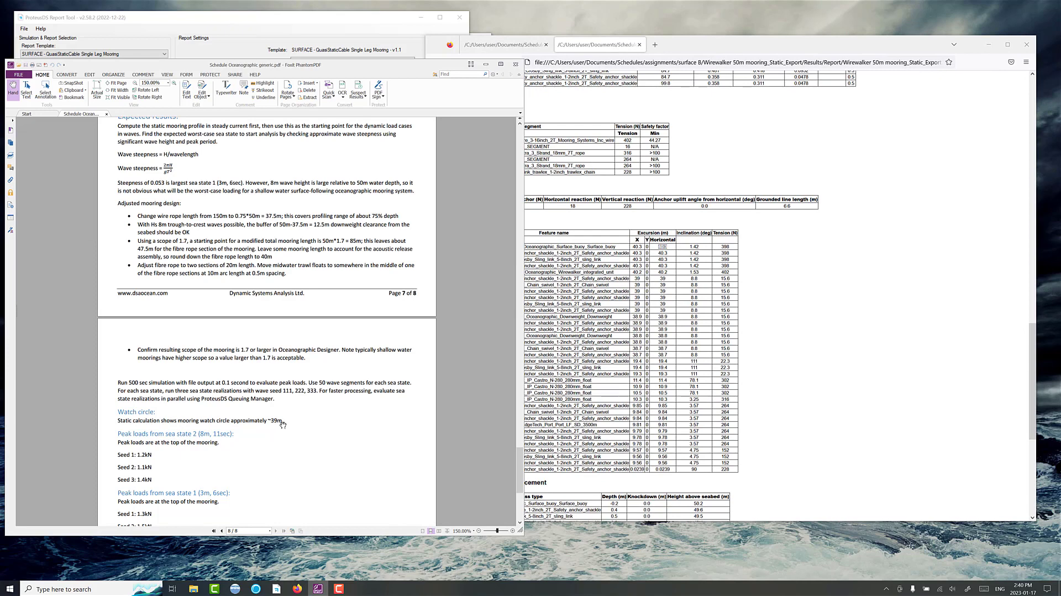
pyautogui.scroll(-1, 291, 421)
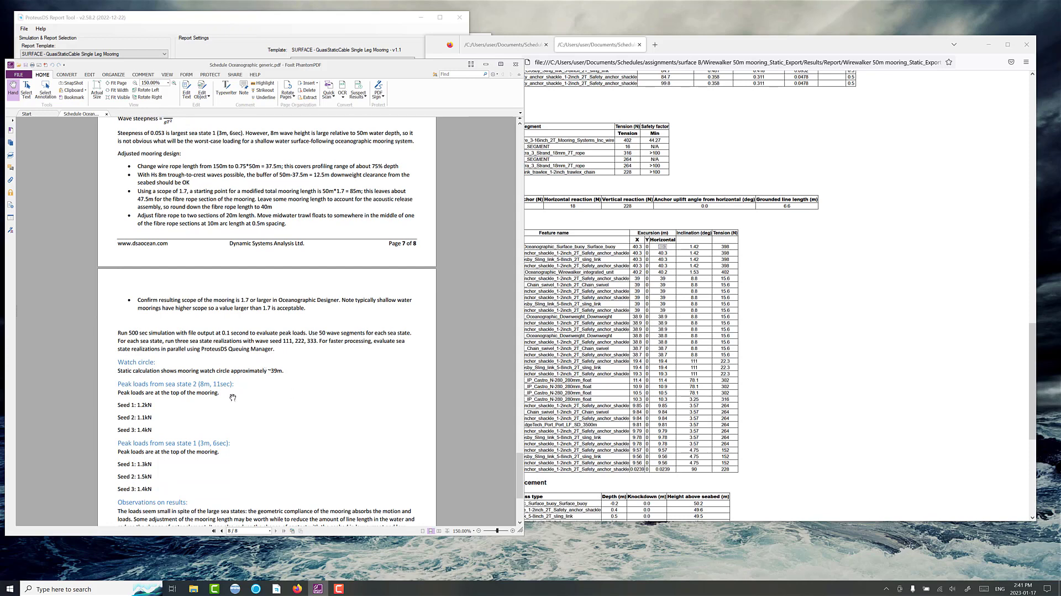
pyautogui.scroll(-1, 219, 403)
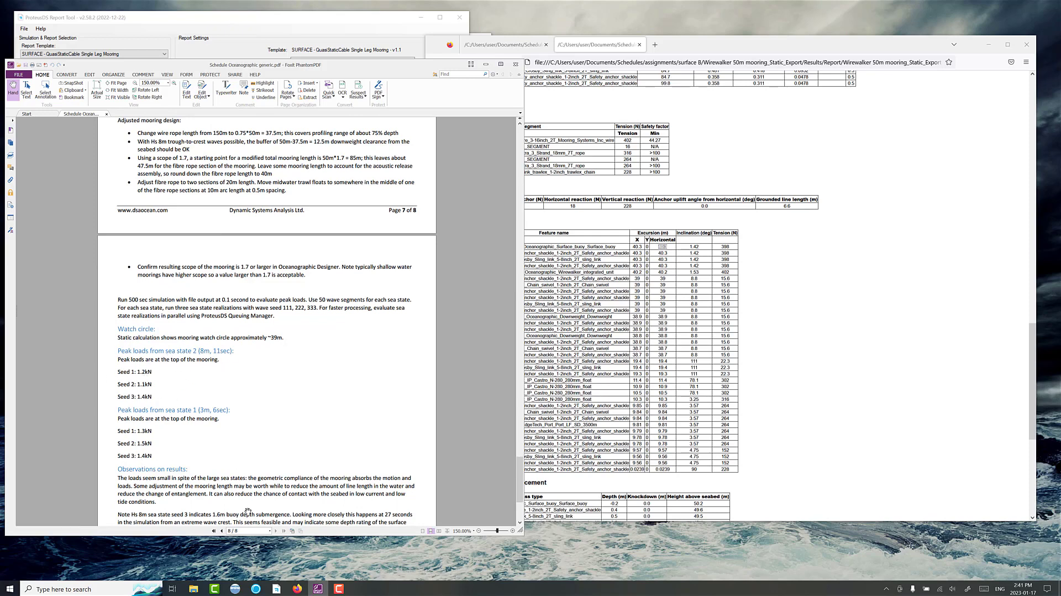
# - Export the static project as a new project named Wirewalker 50m mooring dynamic and open it in a new Simulation Toolbox window
pyautogui.click(254, 587)
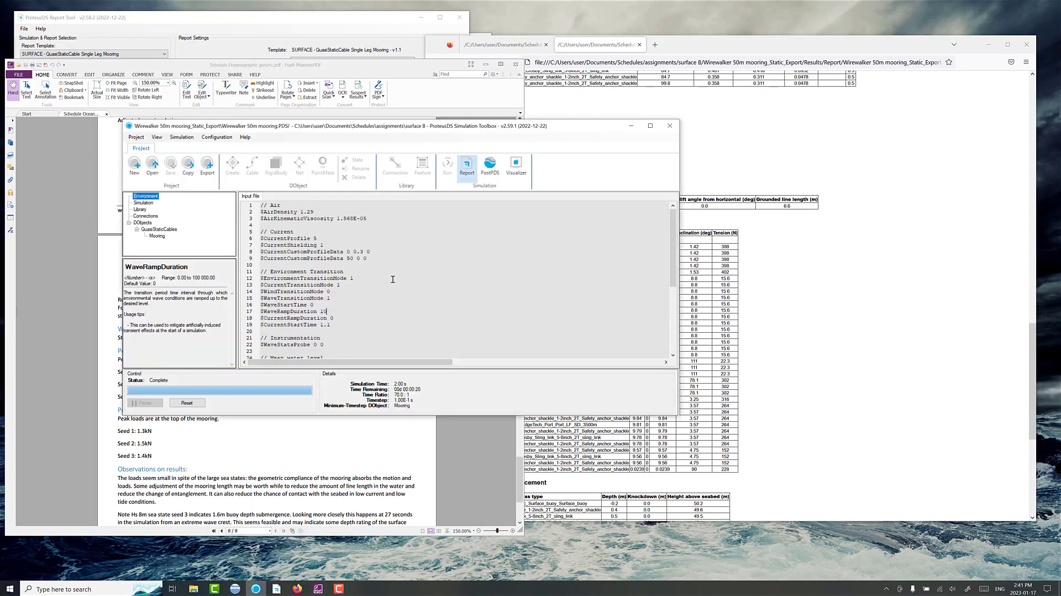
pyautogui.click(207, 173)
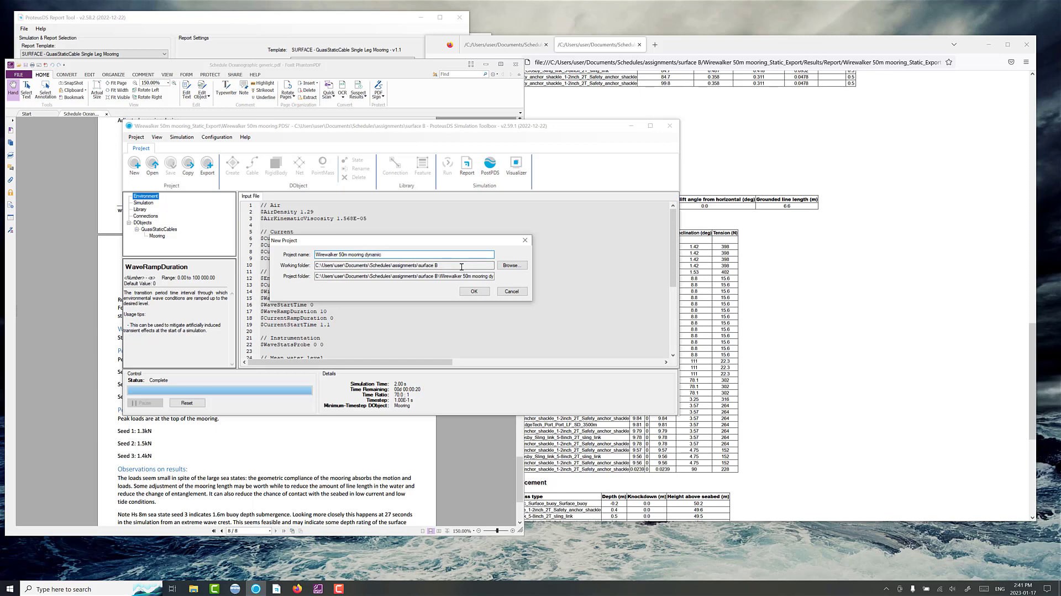
pyautogui.click(473, 291)
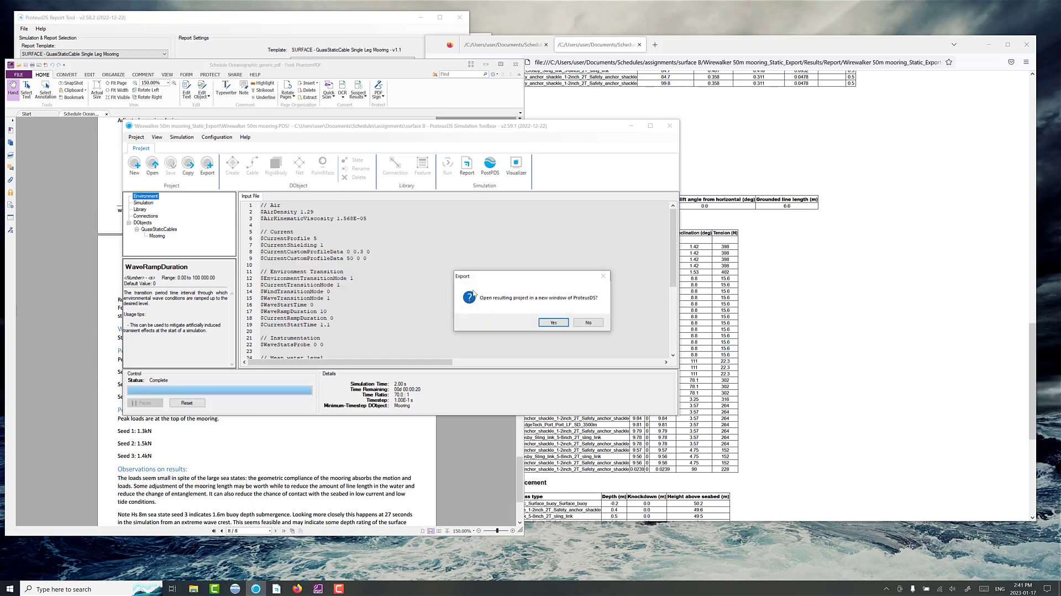
pyautogui.click(549, 323)
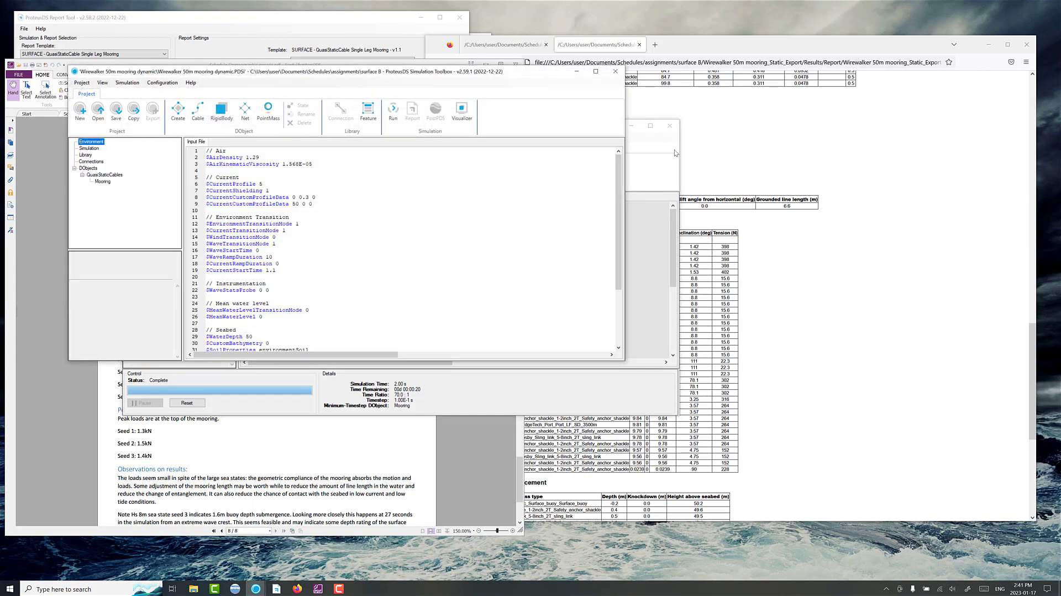
# - Close the static project window and inspect the dynamic project's initial mooring profile in the Visualizer
pyautogui.click(670, 129)
pyautogui.click(670, 128)
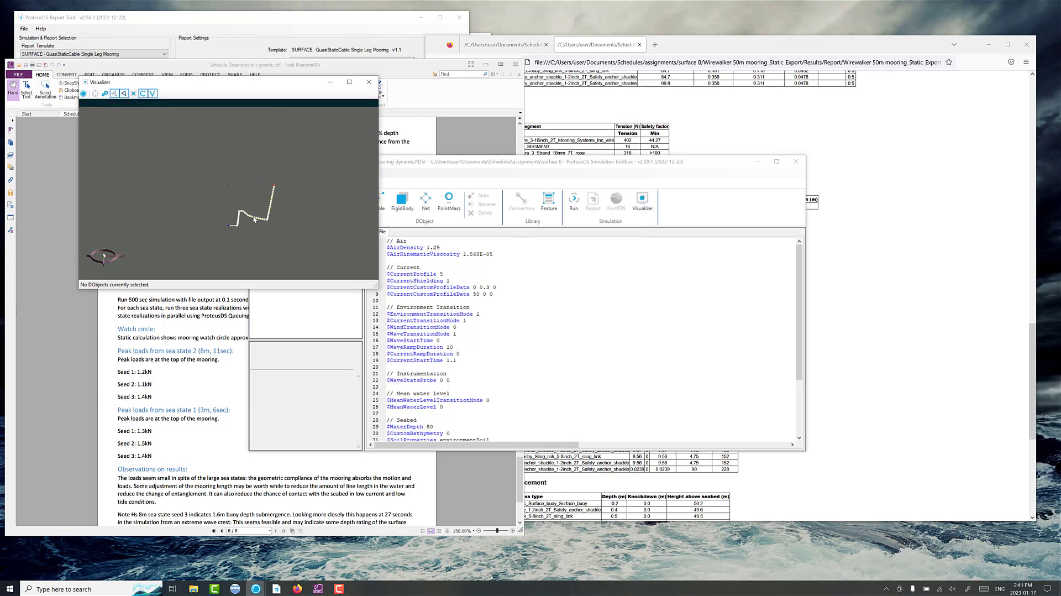
pyautogui.moveTo(242, 200)
pyautogui.mouseDown()
pyautogui.moveTo(226, 176)
pyautogui.moveTo(227, 190)
pyautogui.mouseUp()
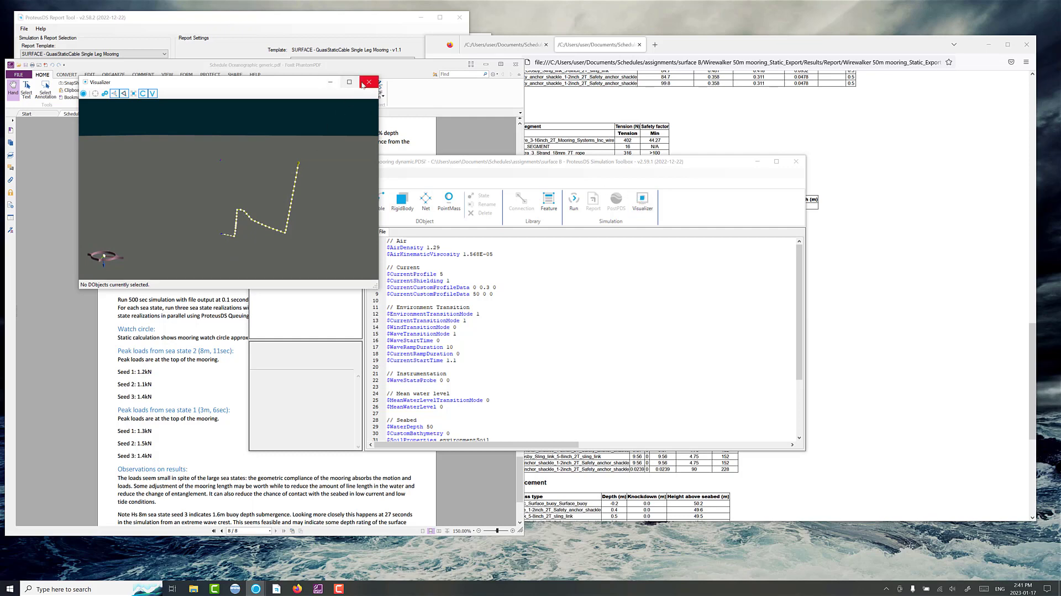
pyautogui.click(331, 82)
# - Convert the Mooring DObject from QuasiStaticCable to Cable
pyautogui.click(295, 272)
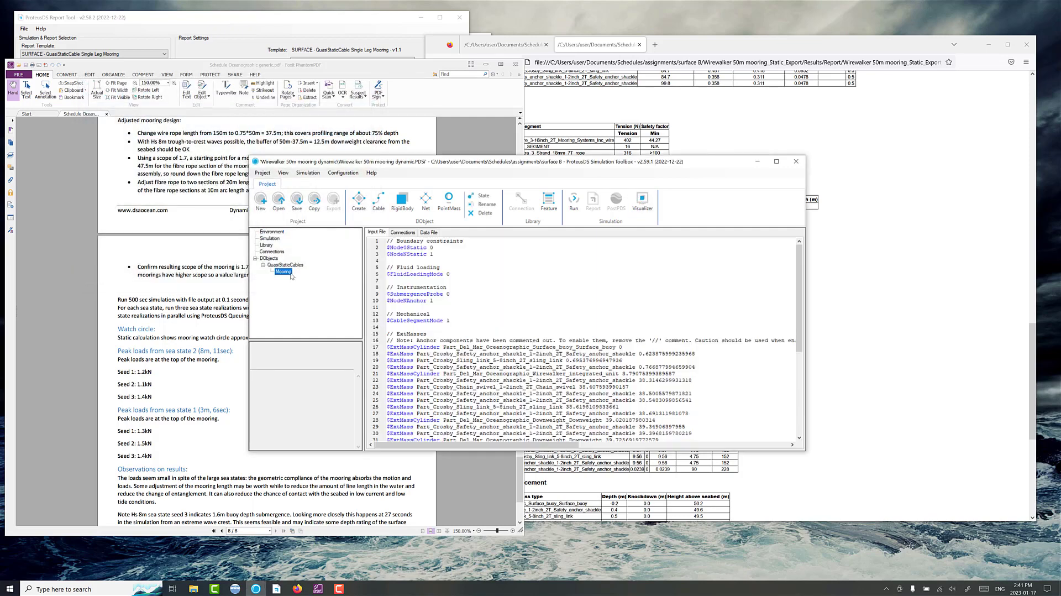
pyautogui.click(339, 172)
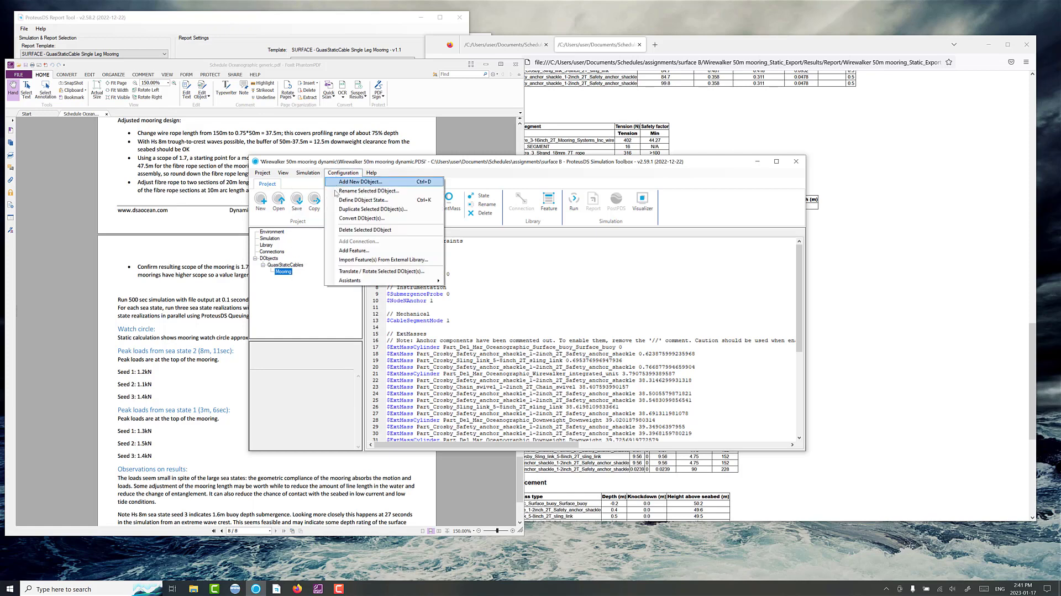
pyautogui.click(356, 220)
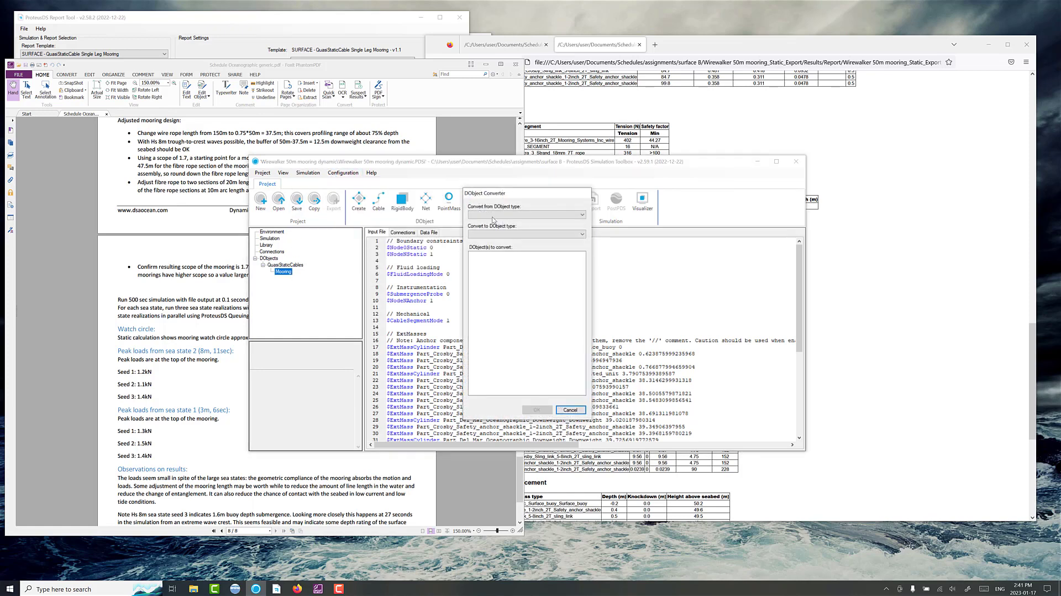
pyautogui.click(491, 216)
pyautogui.click(491, 228)
pyautogui.click(479, 255)
pyautogui.click(473, 256)
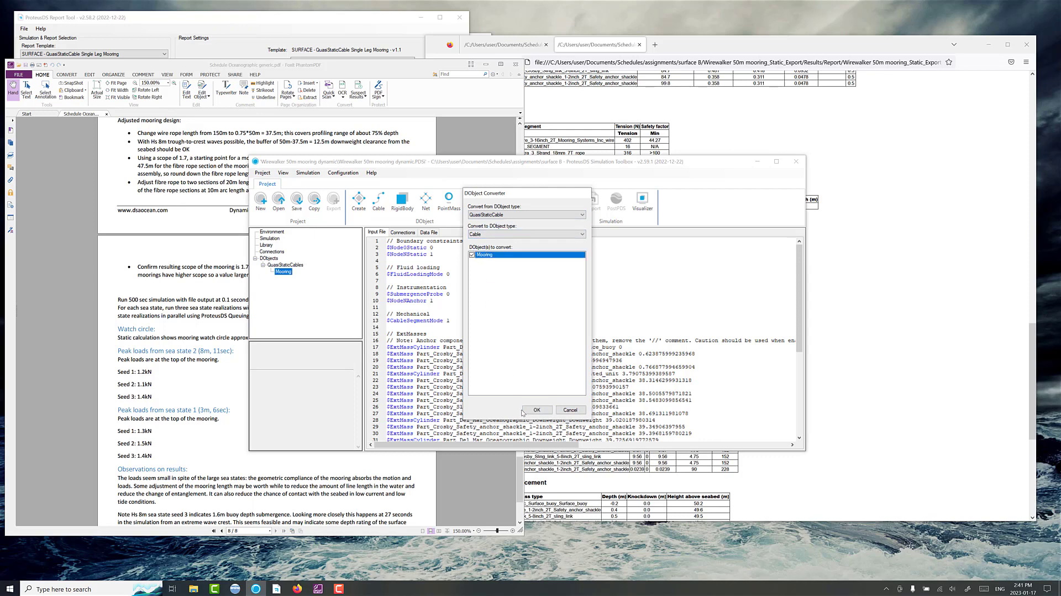
pyautogui.click(537, 409)
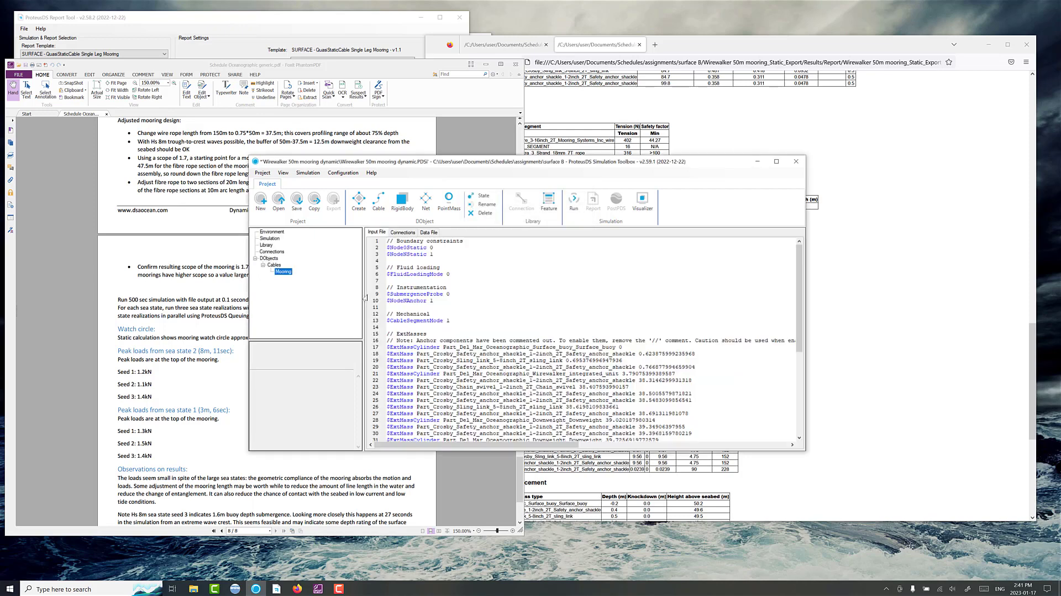
# - Set the simulation's EndTime to 500 and IntervalOutput to 0.1, keeping the assignment text in view
pyautogui.click(276, 238)
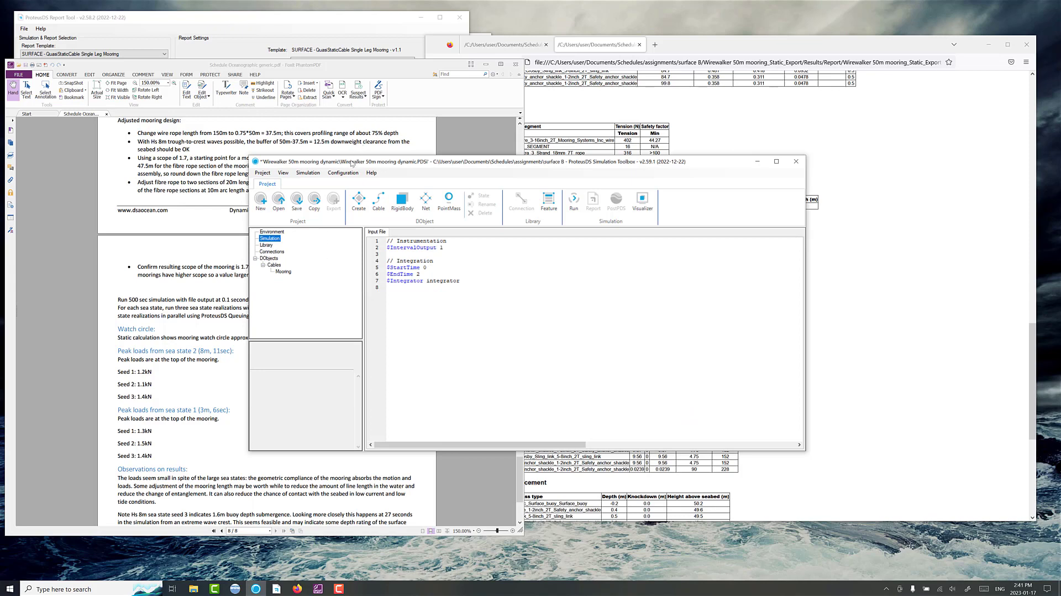
pyautogui.moveTo(353, 164); pyautogui.dragTo(507, 205)
pyautogui.click(577, 316)
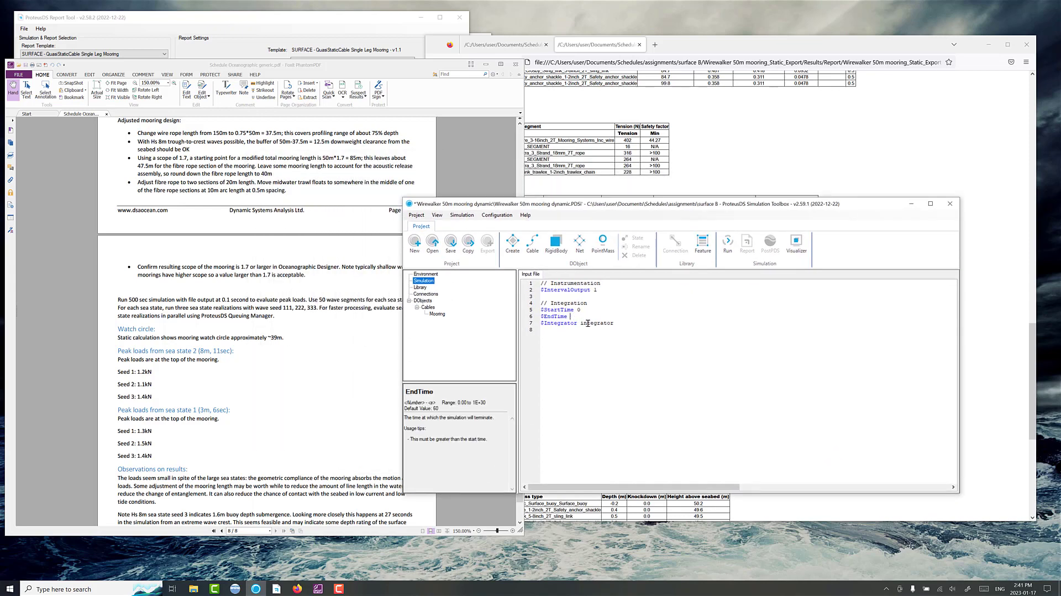
pyautogui.write('500')
pyautogui.click(595, 289)
pyautogui.write('0.1')
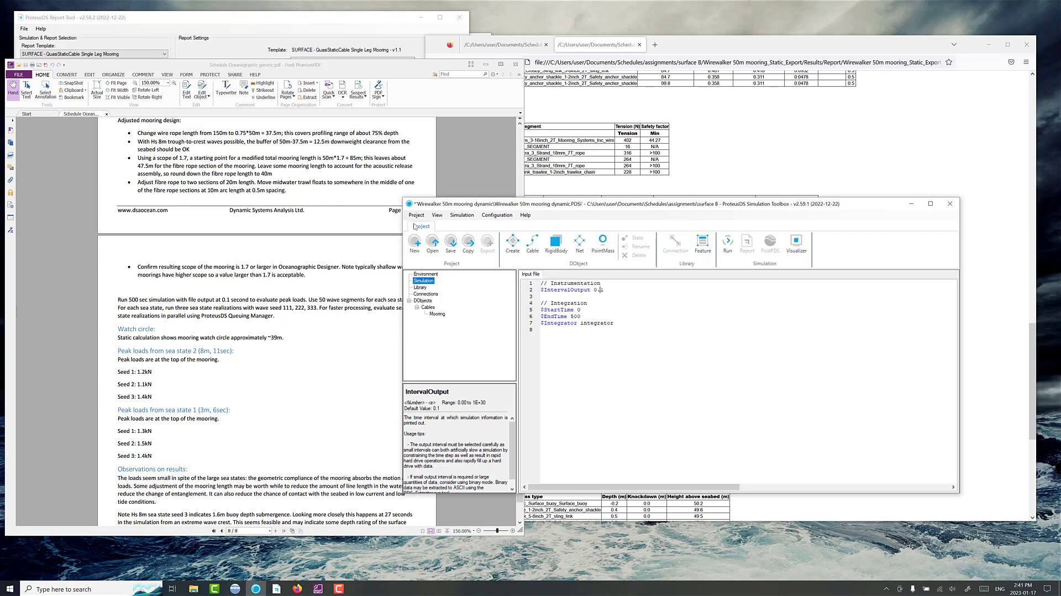
pyautogui.moveTo(441, 206); pyautogui.dragTo(529, 229)
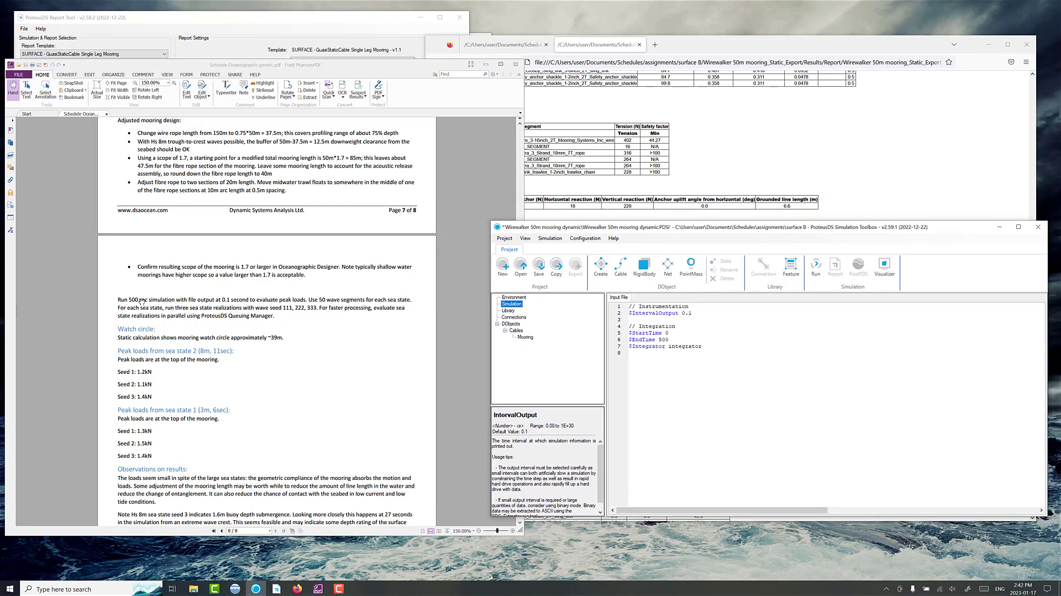
# - Set the environment's WaveType to 8 (JONSWAP) and add its associated wave properties
pyautogui.click(513, 298)
pyautogui.scroll(-4, 687, 427)
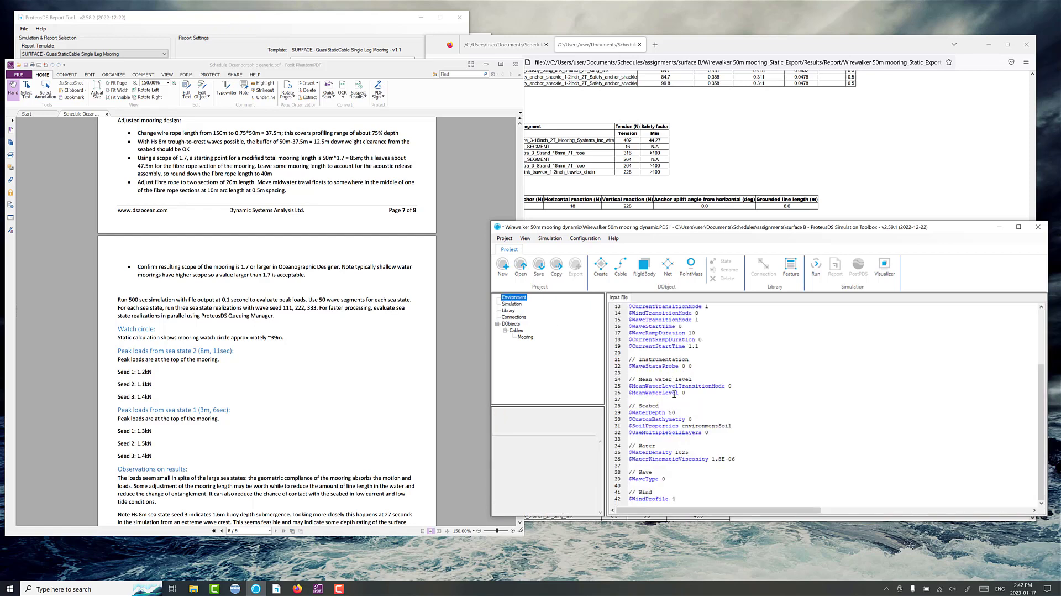
pyautogui.click(673, 480)
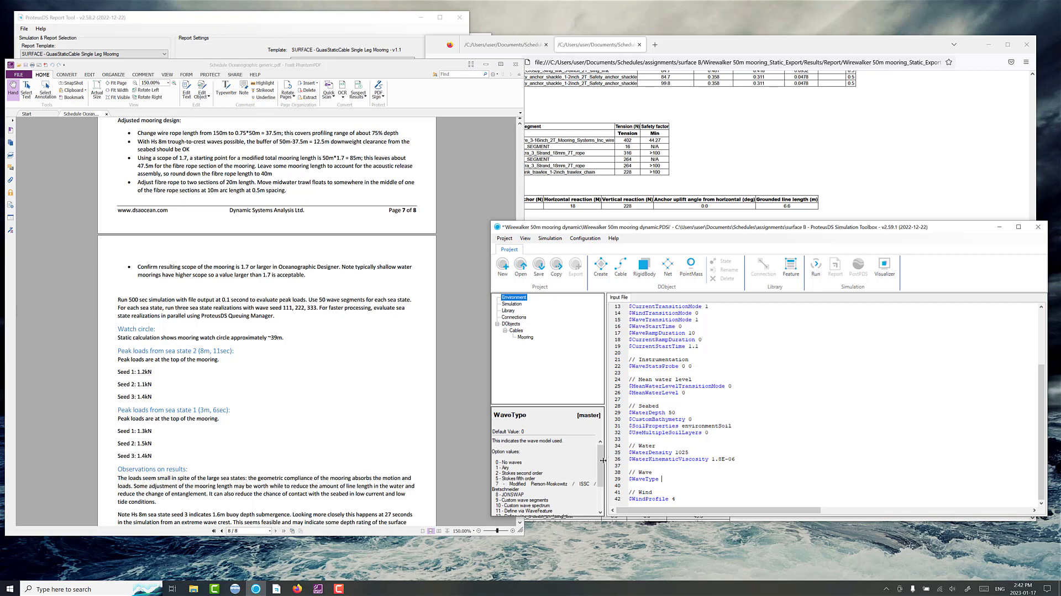
pyautogui.rightClick(663, 480)
pyautogui.click(708, 385)
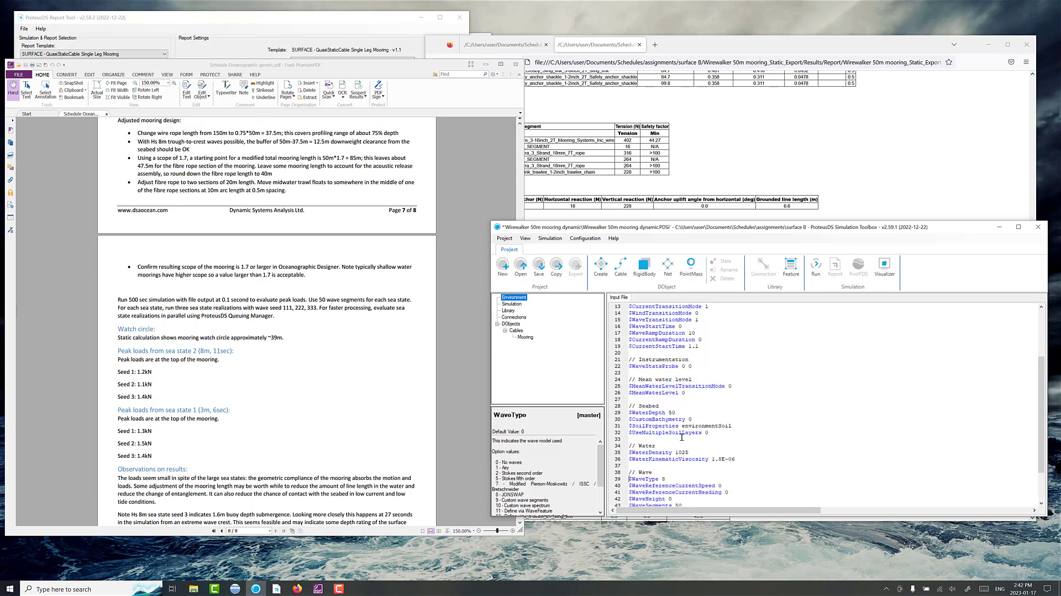
# - Set WaveHeight to 8 and WavePeriod to 11, save the project, and set WaveSeed to 111
pyautogui.click(676, 453)
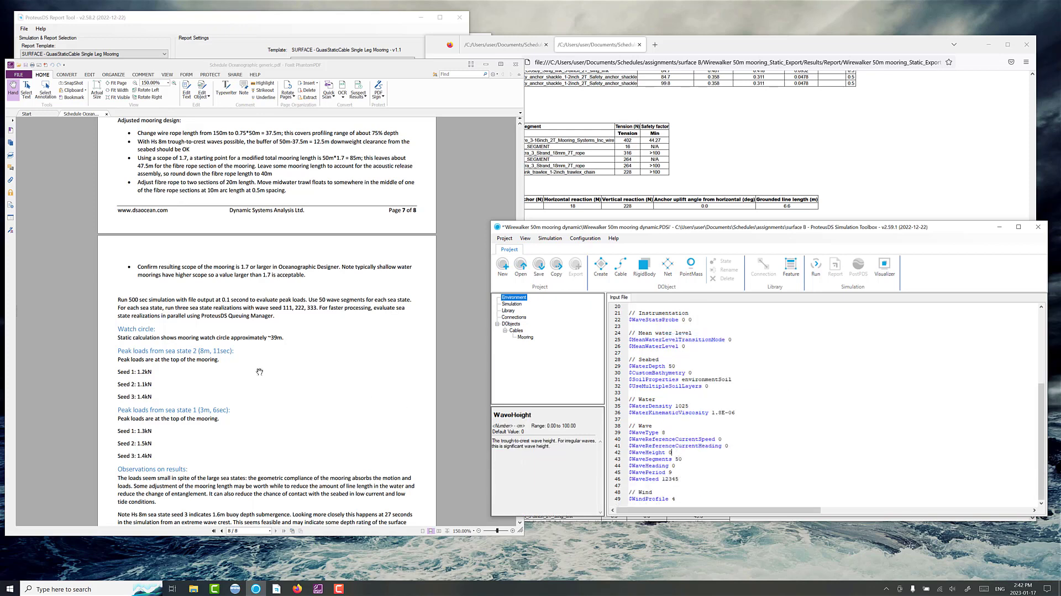
pyautogui.scroll(1, 237, 353)
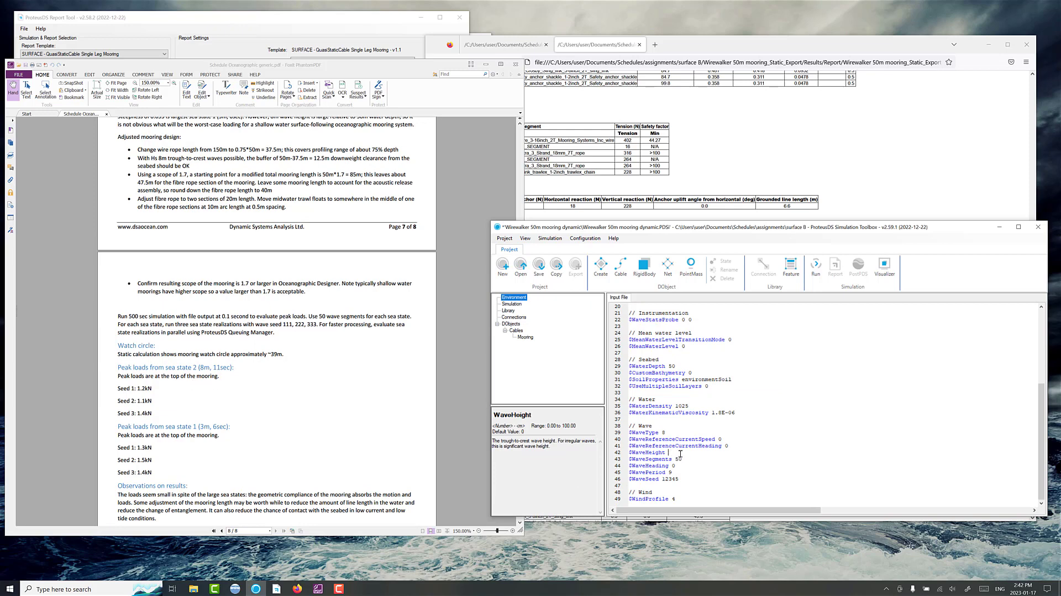
pyautogui.click(673, 470)
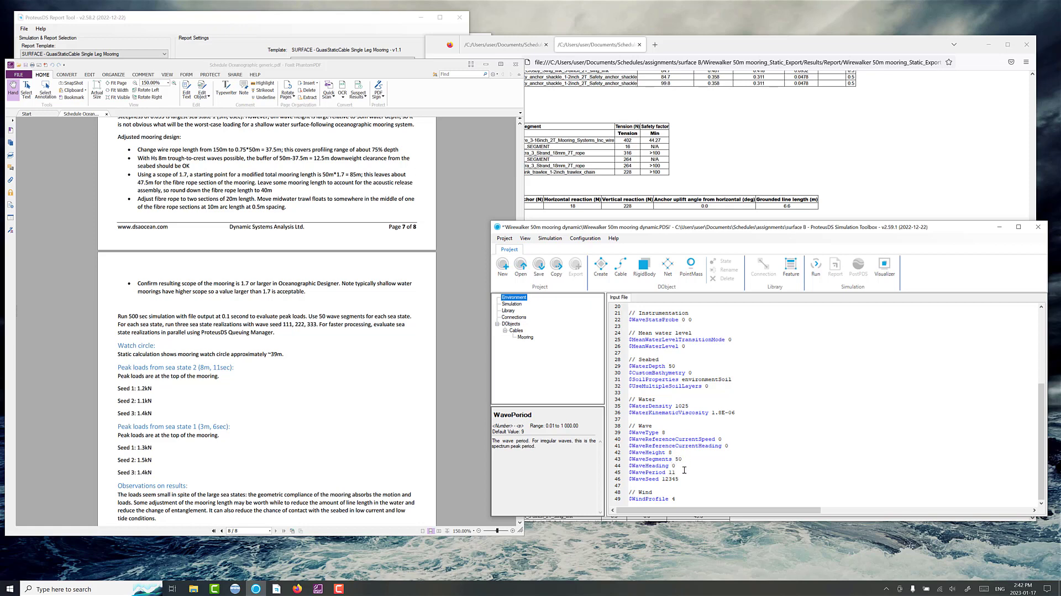
pyautogui.click(542, 273)
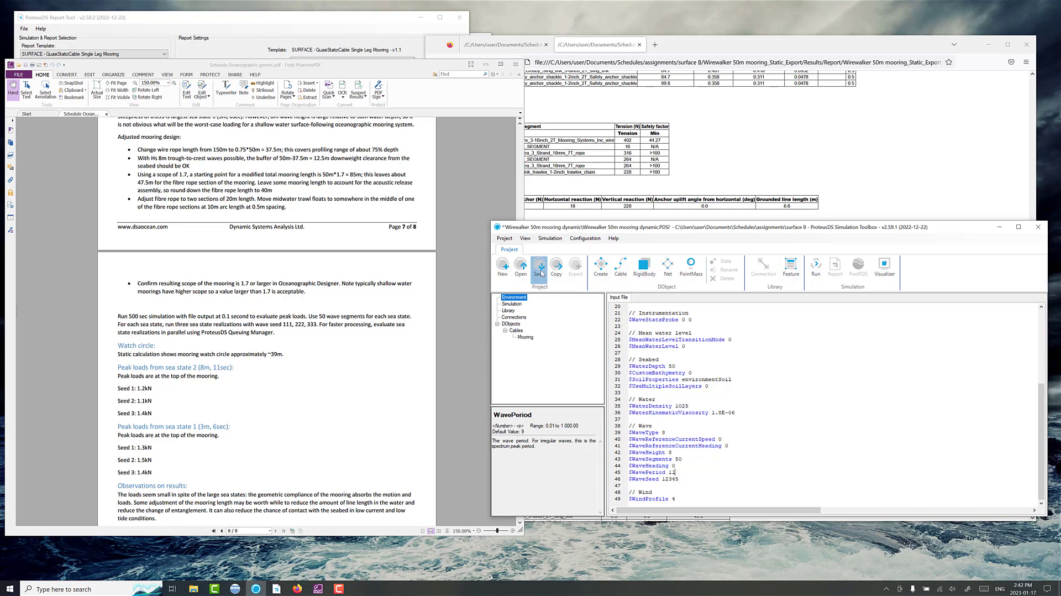
pyautogui.doubleClick(663, 478)
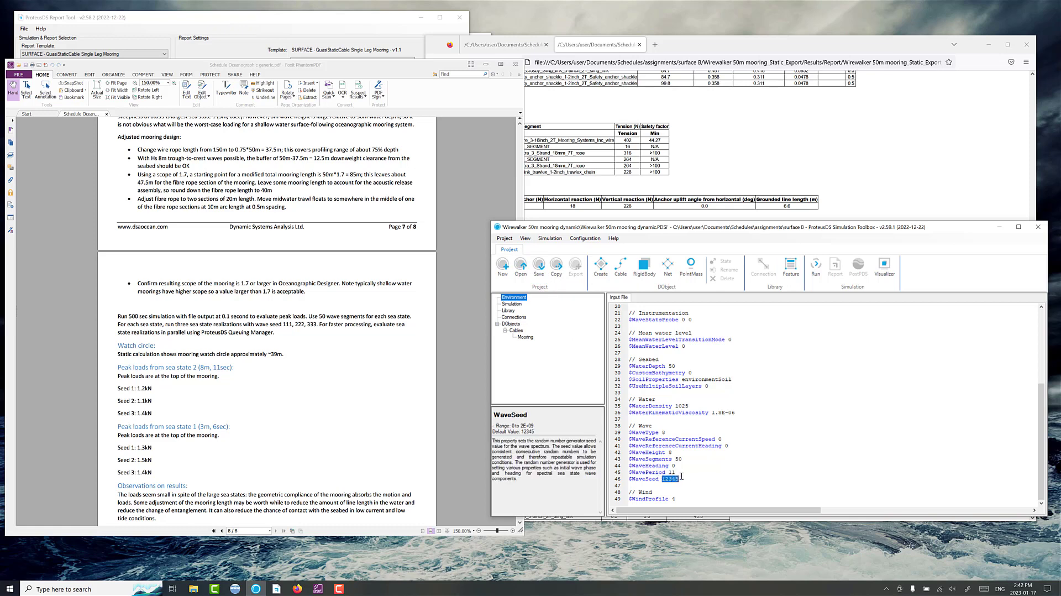
pyautogui.write('111')
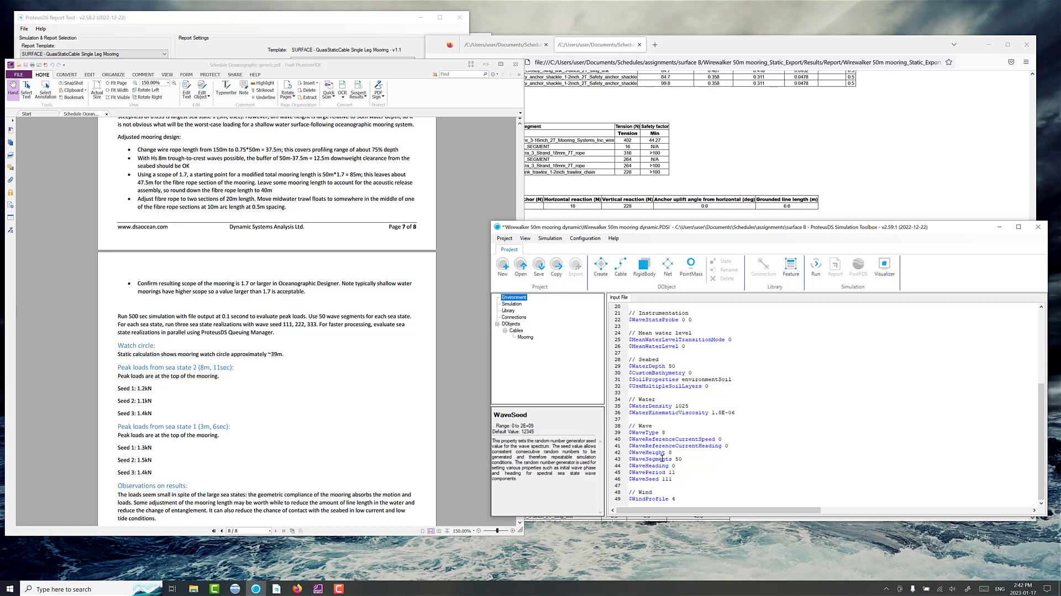
# - Save the Wirewalker 50m mooring dynamic project and close it
pyautogui.click(539, 265)
pyautogui.moveTo(626, 232); pyautogui.dragTo(537, 223)
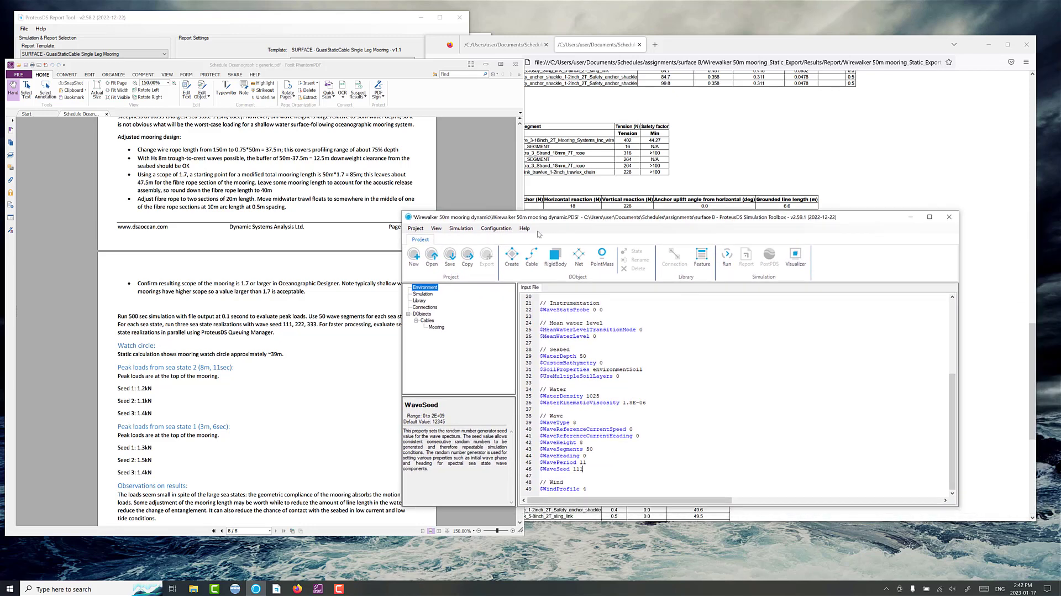
pyautogui.click(947, 220)
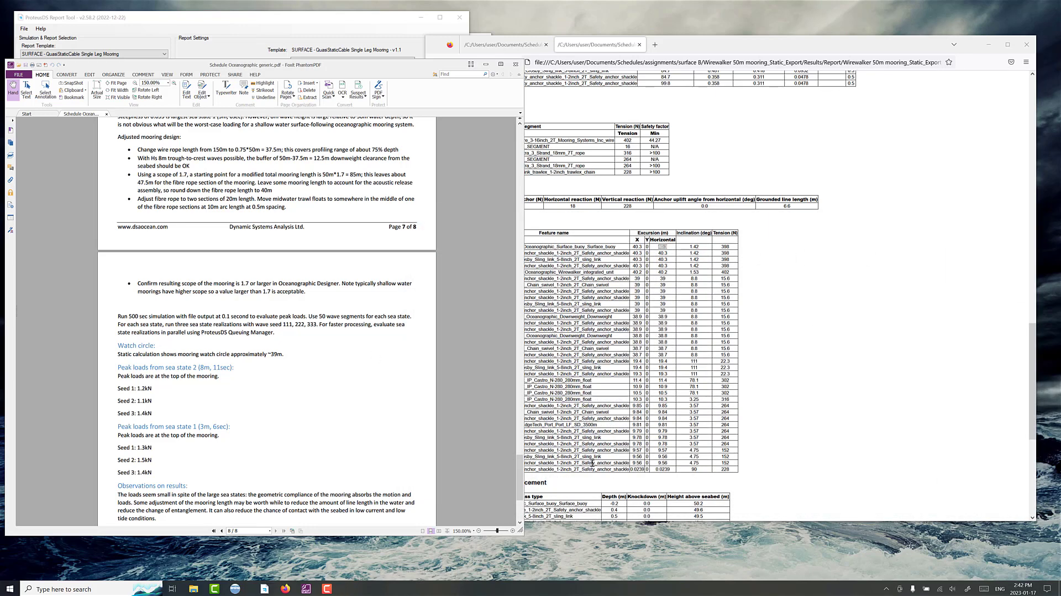
# - Switch to File Explorer and create a folder named "sea state 8m" inside the surface B assignment folder
pyautogui.moveTo(202, 587)
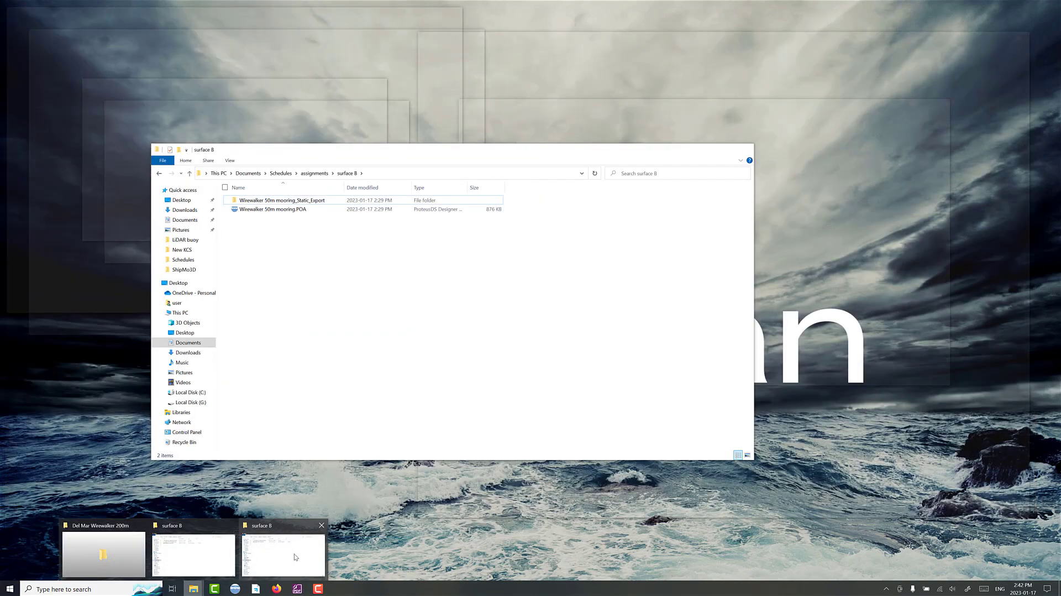
pyautogui.click(296, 555)
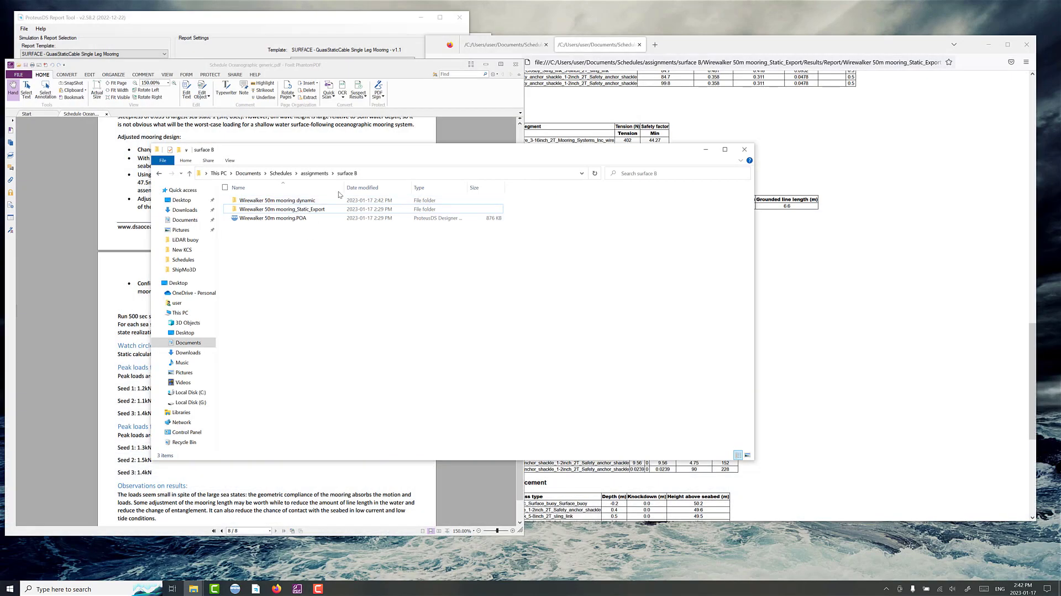
pyautogui.moveTo(344, 187); pyautogui.dragTo(387, 188)
pyautogui.moveTo(353, 157); pyautogui.dragTo(483, 204)
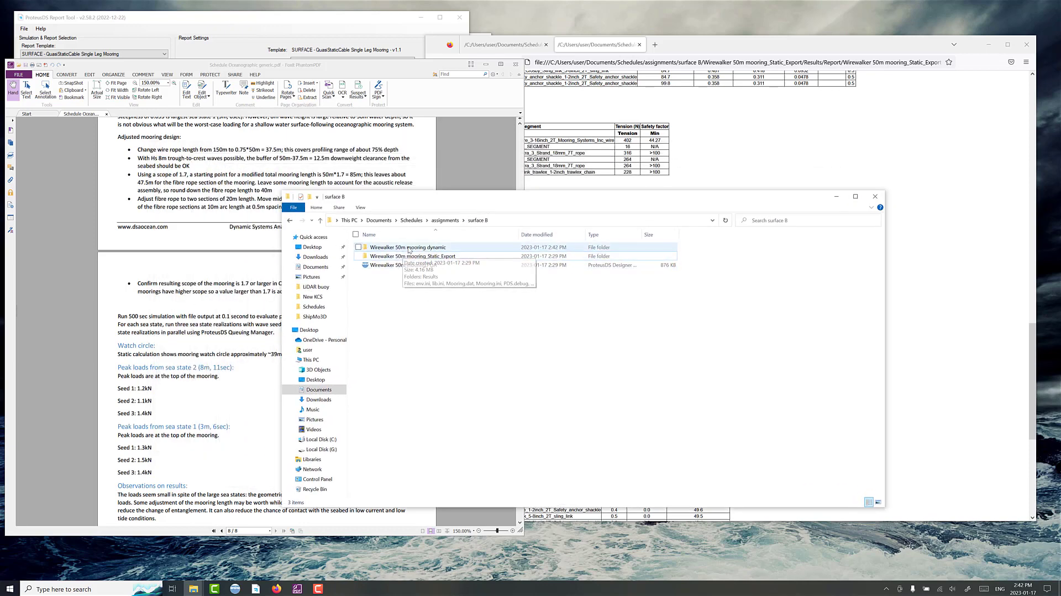
pyautogui.rightClick(393, 305)
pyautogui.moveTo(376, 400)
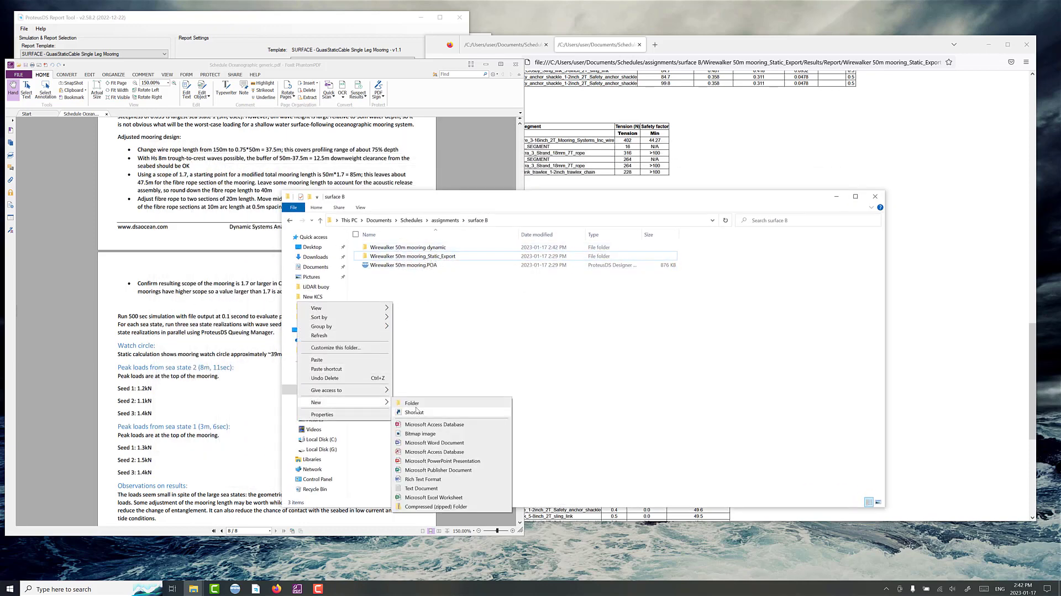
pyautogui.click(469, 401)
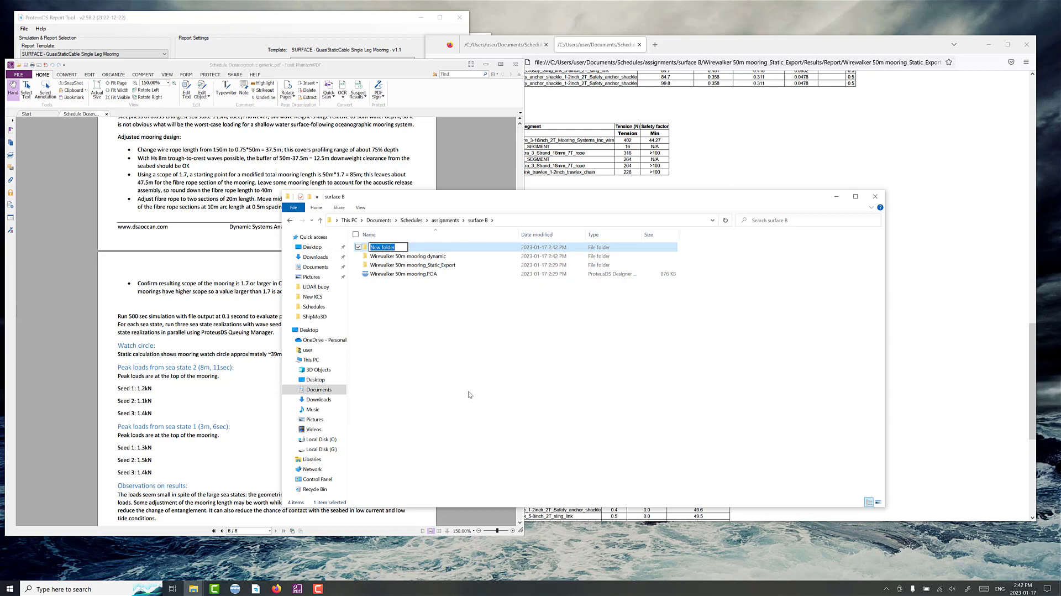
pyautogui.write('sea state 8m')
pyautogui.press('Return')
# - Rename the dynamic project folder as "Wirewalker 50m mooring dynamic seed 1" and check its contents
pyautogui.click(416, 257)
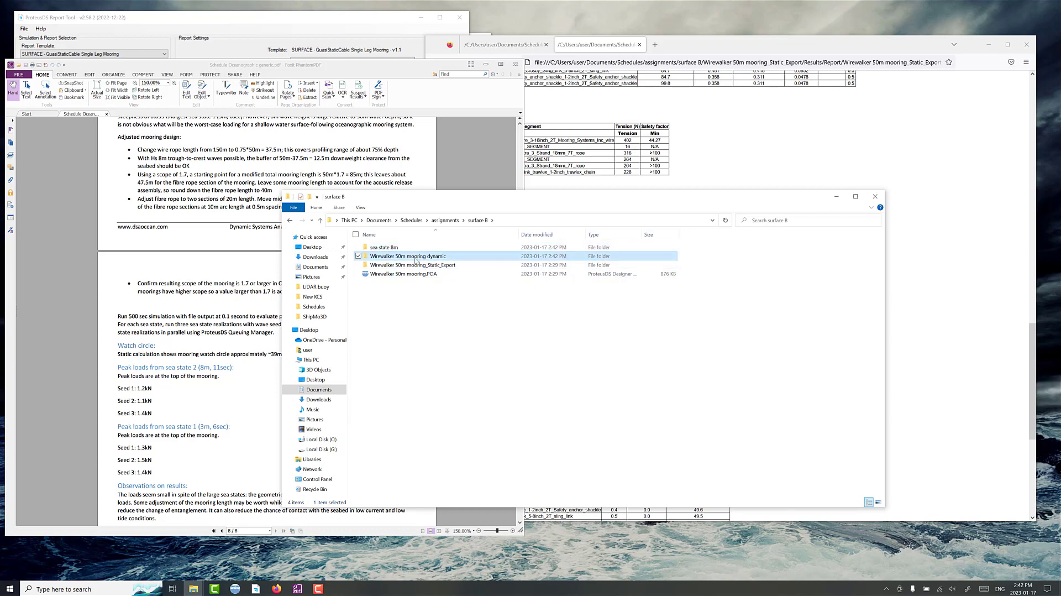
pyautogui.click(445, 259)
pyautogui.press('End')
pyautogui.write('seed')
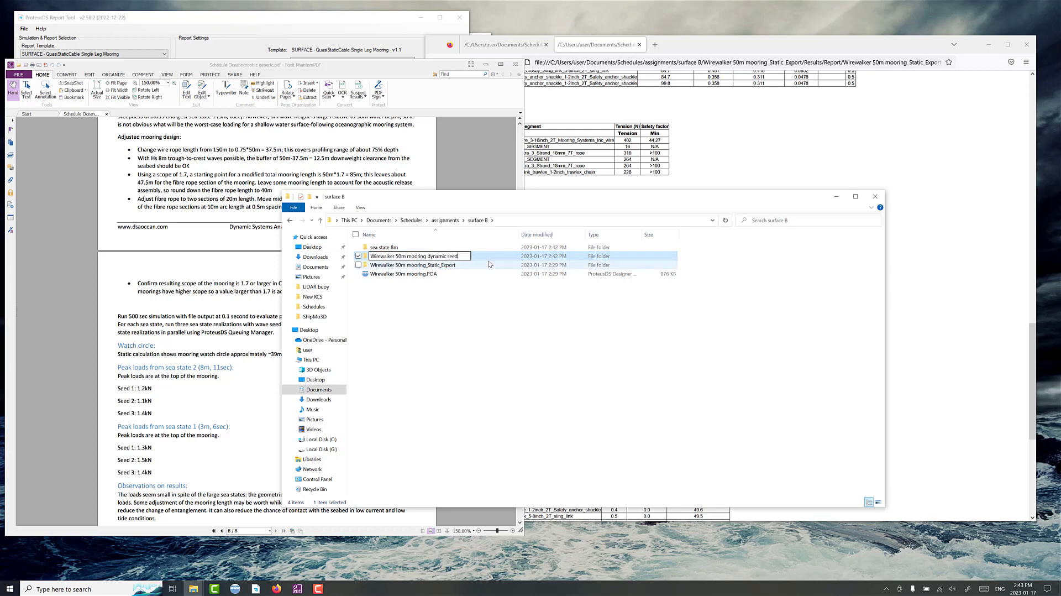
pyautogui.write(' 1')
pyautogui.press('Return')
pyautogui.doubleClick(415, 256)
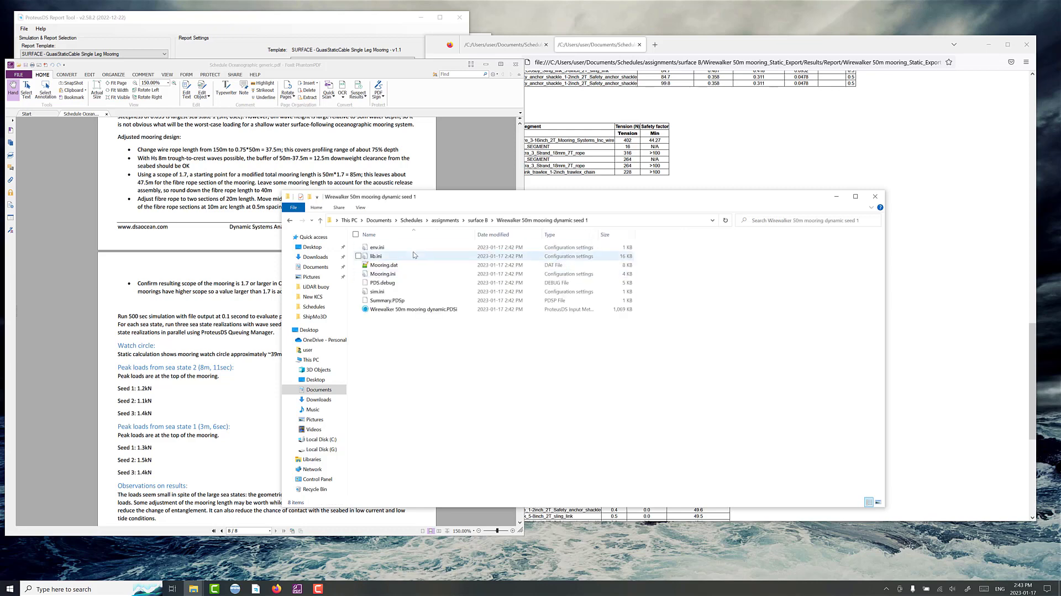
pyautogui.click(477, 220)
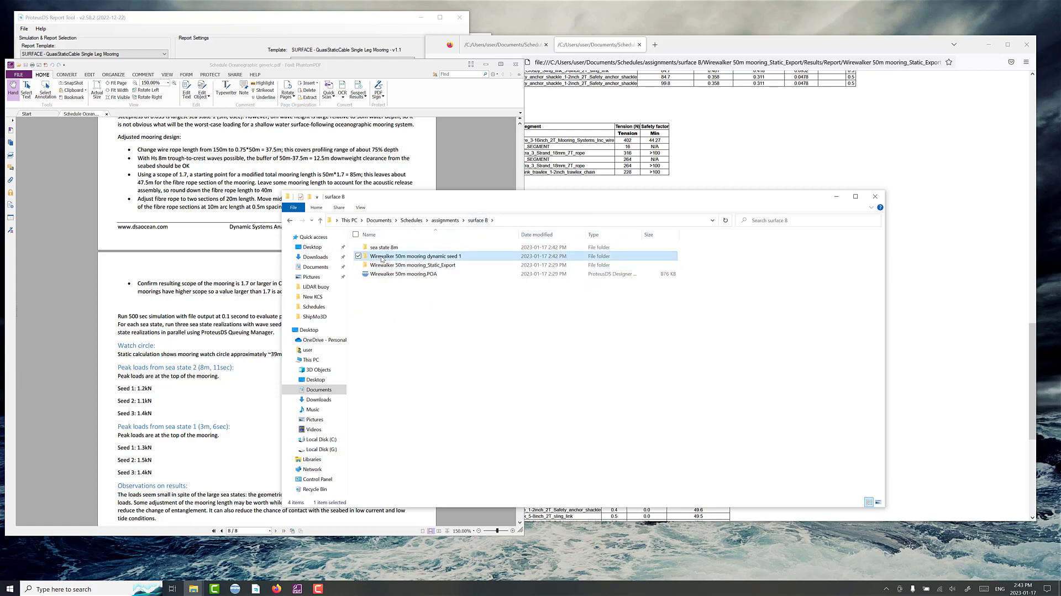
# - Move the seed 1 folder into the sea state 8m folder and make two copies of it there
pyautogui.moveTo(381, 259); pyautogui.dragTo(380, 248)
pyautogui.doubleClick(380, 248)
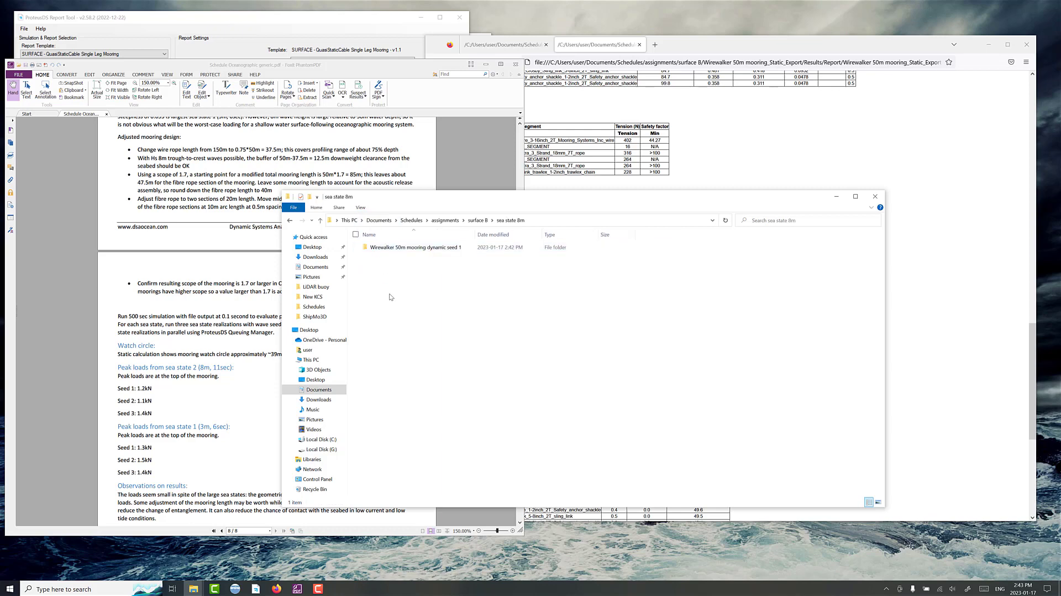
pyautogui.click(392, 250)
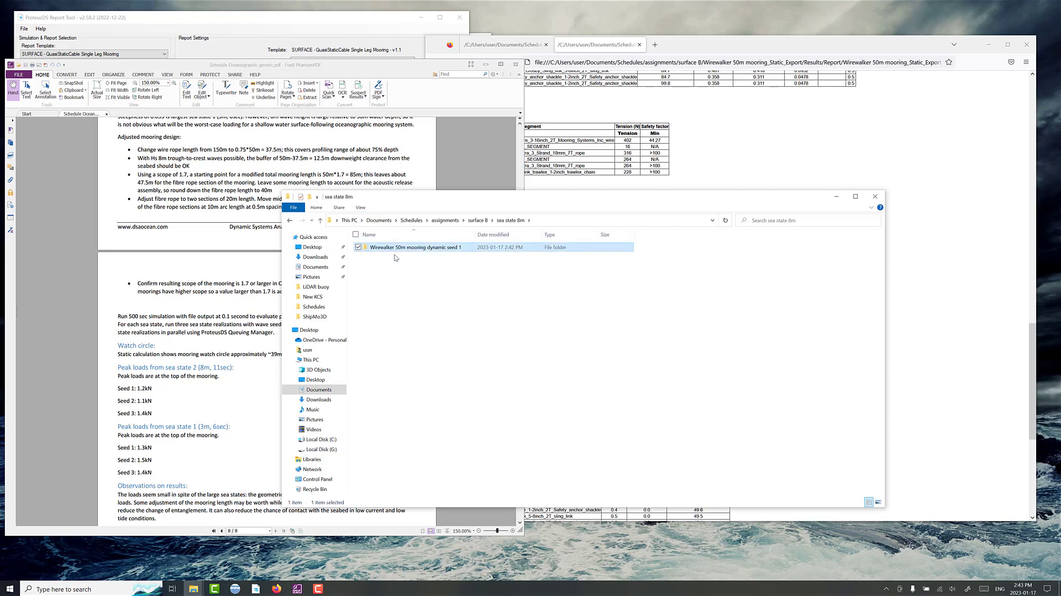
pyautogui.hotkey('ctrl', 'v')
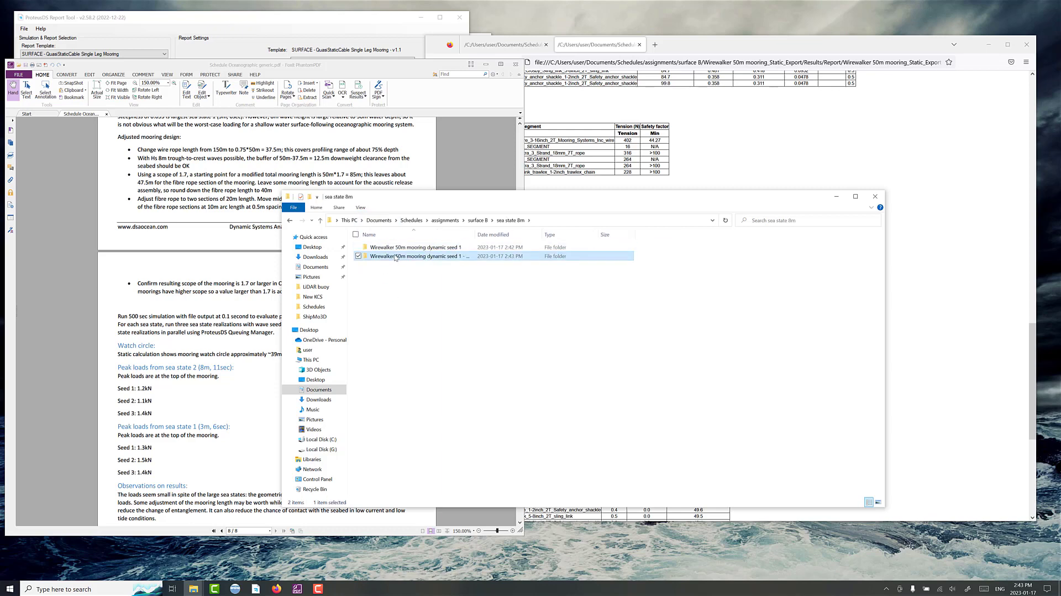
pyautogui.hotkey('ctrl', 'v')
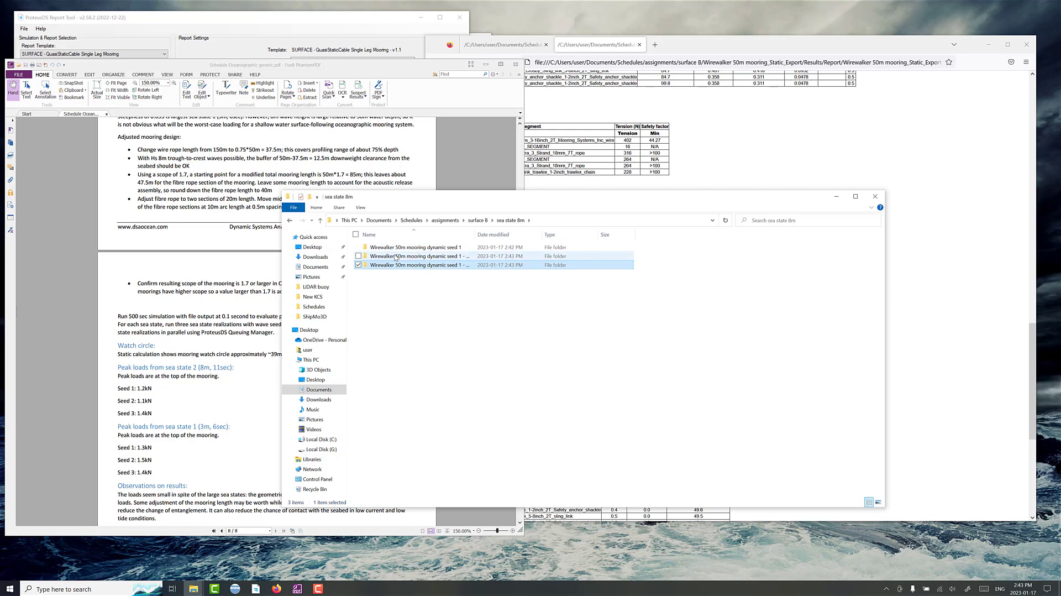
pyautogui.doubleClick(476, 233)
# - Rename the first copied folder as "Wirewalker 50m mooring dynamic seed 2"
pyautogui.click(460, 257)
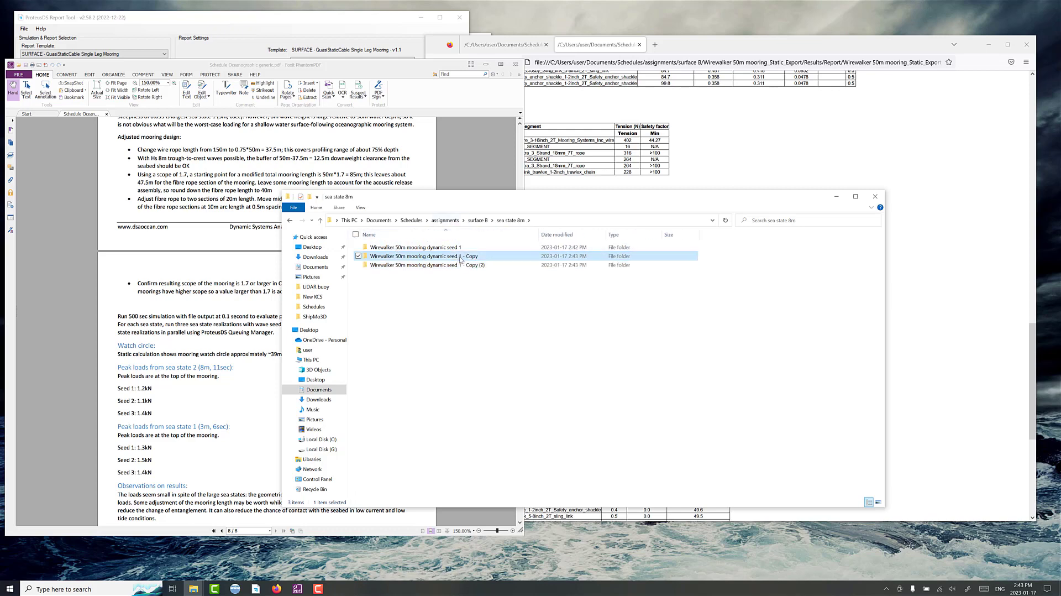
pyautogui.click(460, 257)
pyautogui.click(460, 256)
pyautogui.press('Delete')
pyautogui.press('Delete')
pyautogui.write('2')
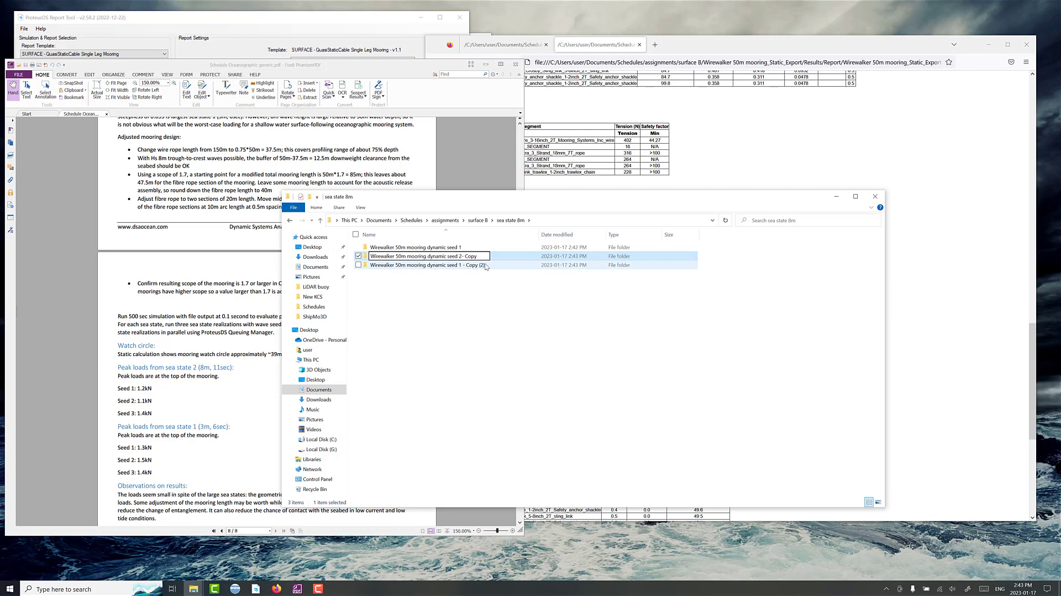
pyautogui.press('Delete')
pyautogui.press('Delete')
pyautogui.press('Delete')
# - Rename the second copied folder as "Wirewalker 50m mooring dynamic seed 3"
pyautogui.click(461, 265)
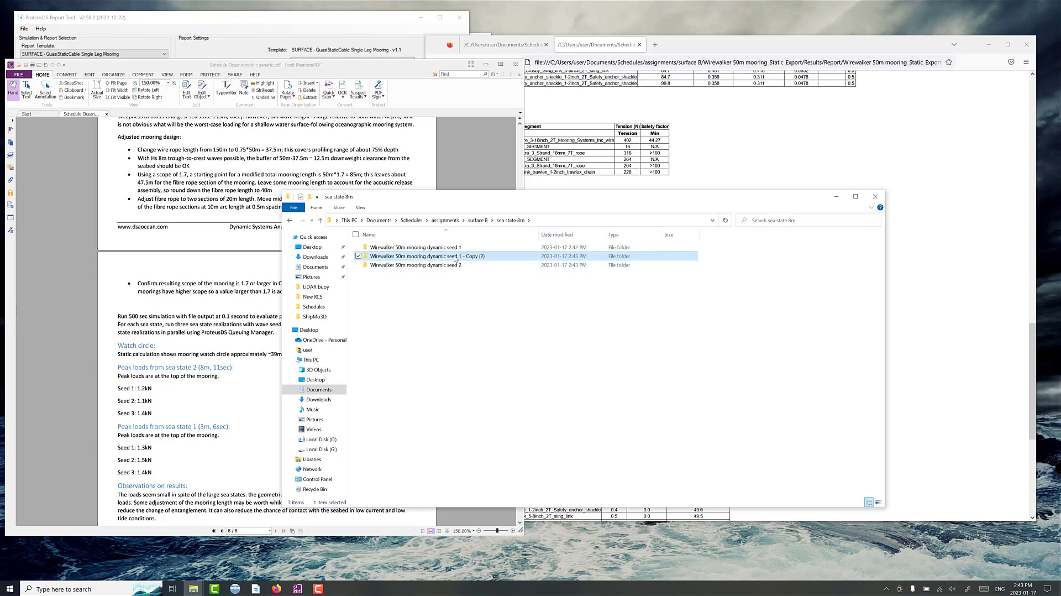
pyautogui.press('F2')
pyautogui.click(458, 256)
pyautogui.press('Delete')
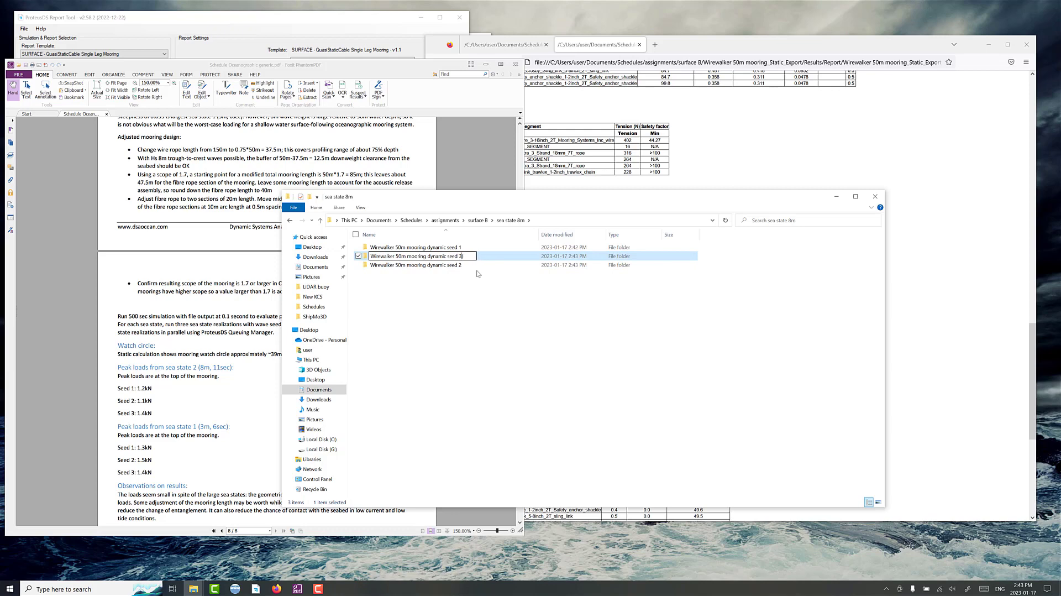
pyautogui.click(470, 287)
# - Open the seed 2 folder's project, set the environment's WaveSeed to 222, save it, and close the project
pyautogui.doubleClick(447, 257)
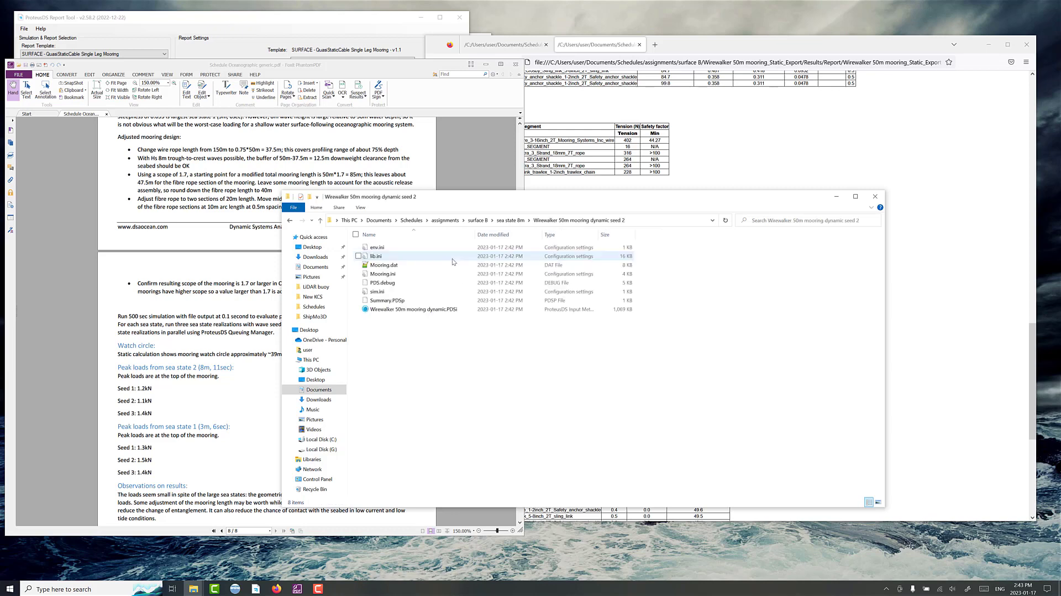
pyautogui.click(406, 310)
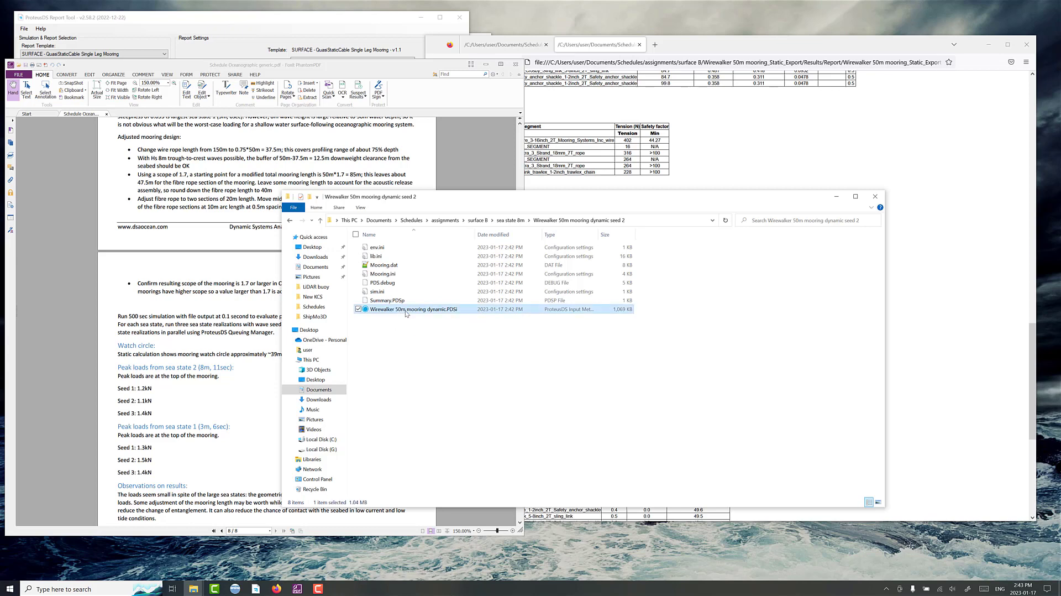
pyautogui.doubleClick(407, 310)
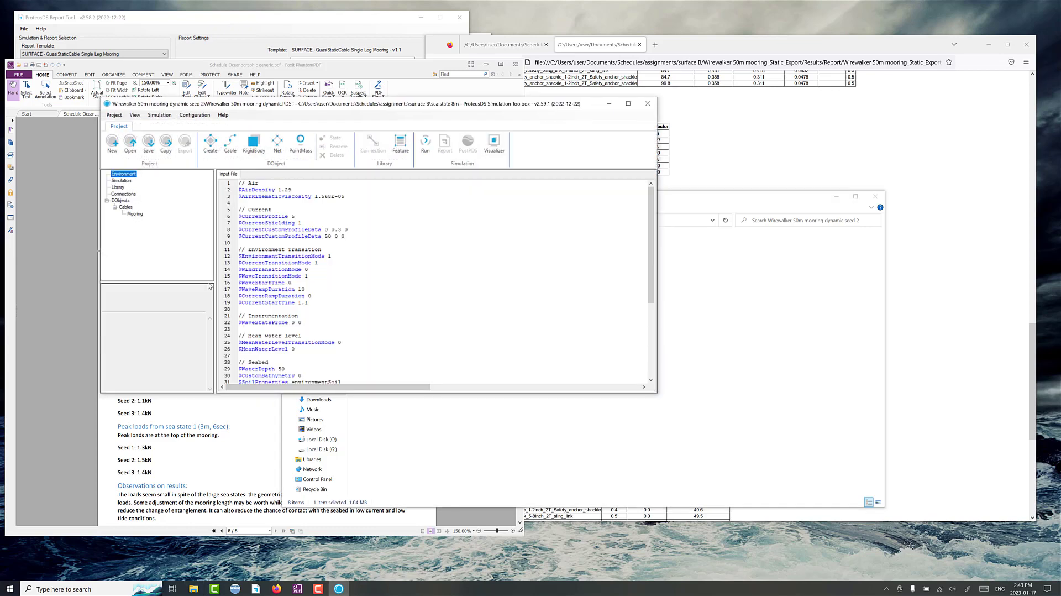
pyautogui.scroll(-2, 313, 314)
pyautogui.click(291, 355)
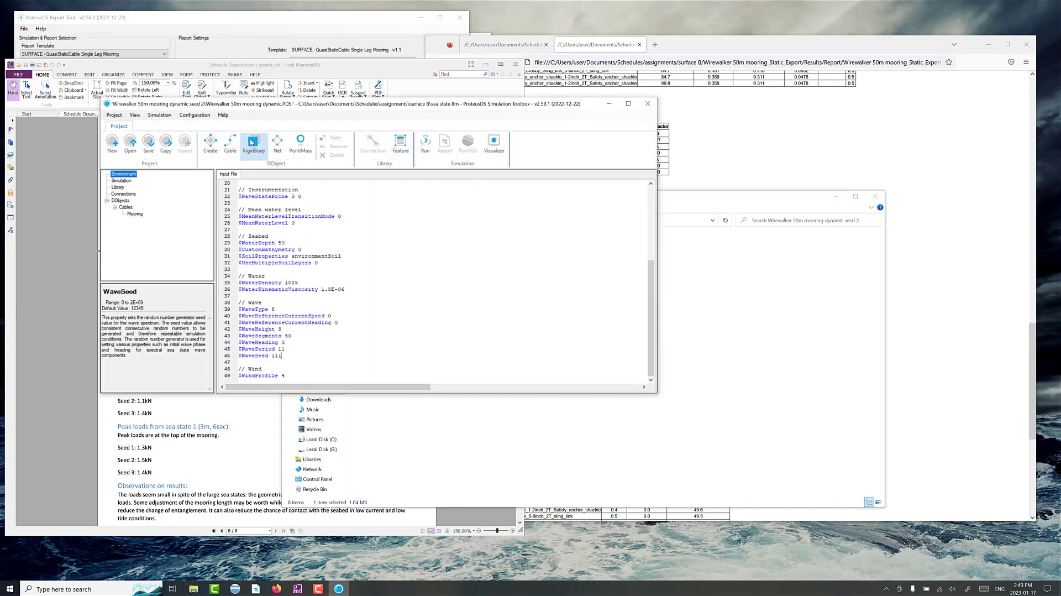
pyautogui.press('BackSpace')
pyautogui.press('BackSpace')
pyautogui.press('BackSpace')
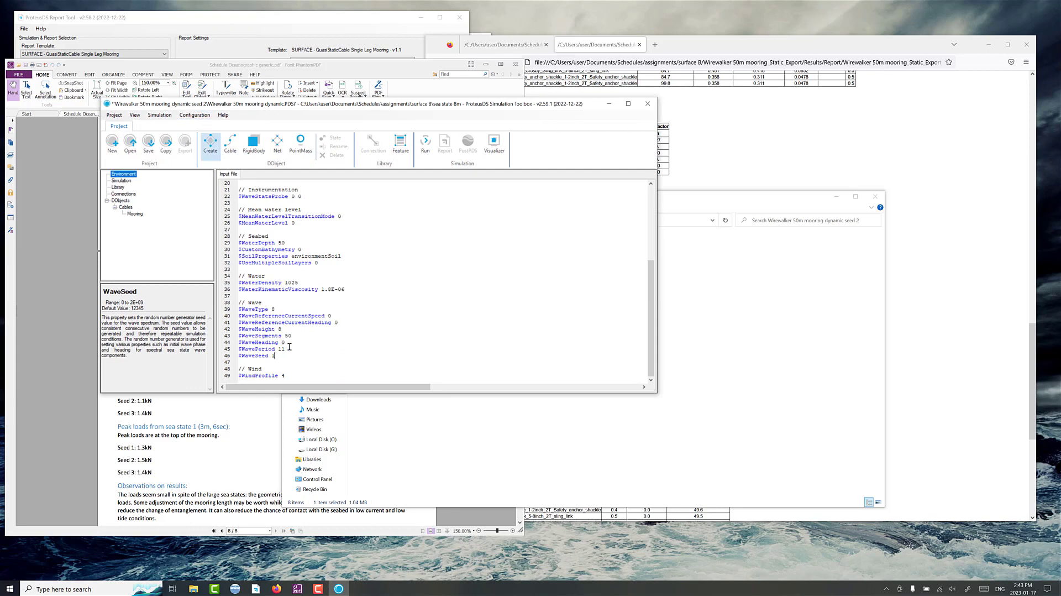
pyautogui.write('222')
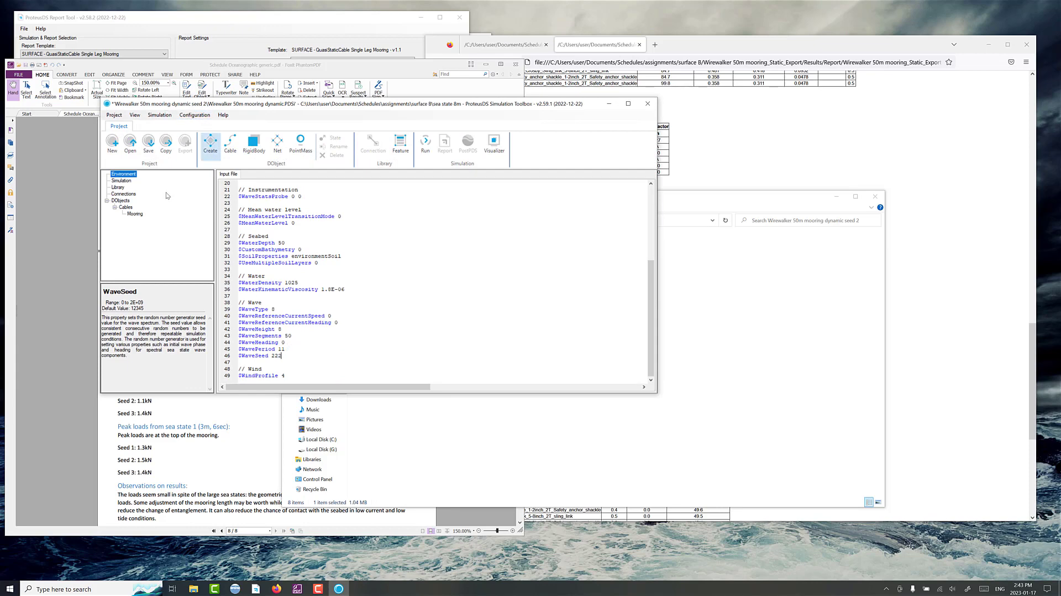
pyautogui.click(148, 143)
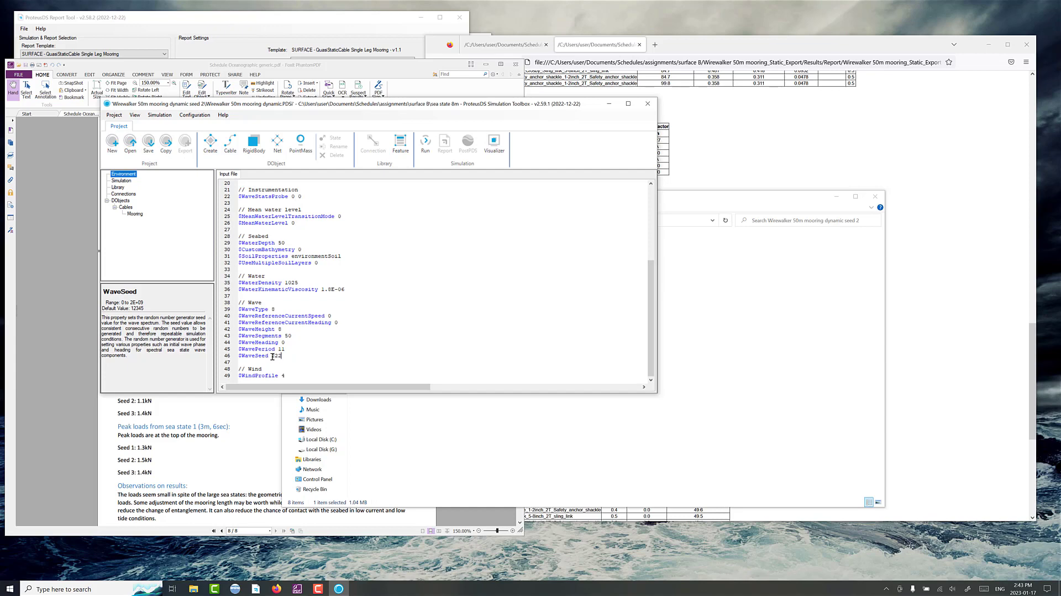
pyautogui.click(648, 103)
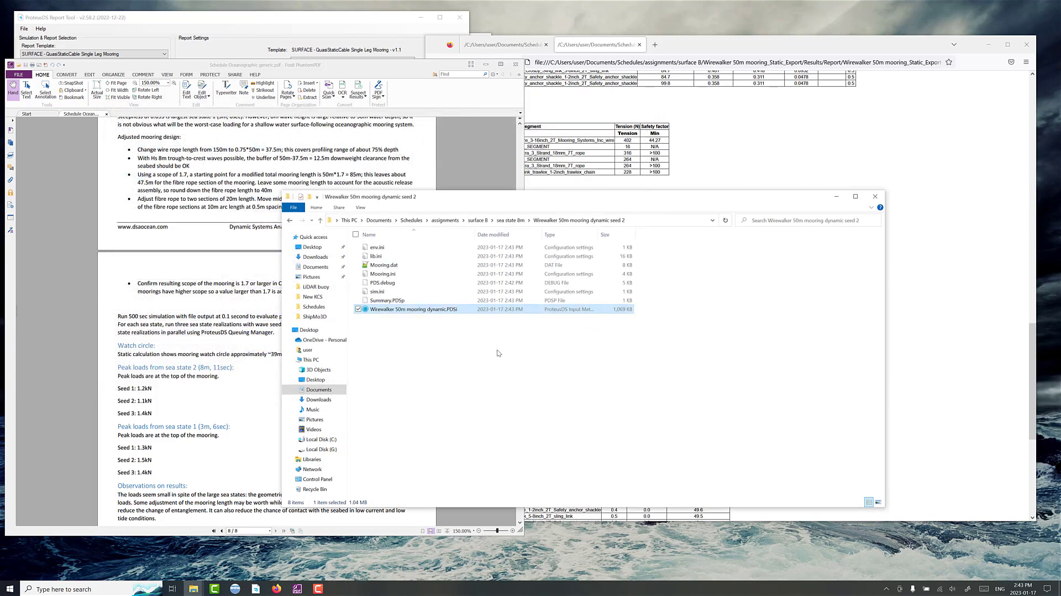
# - Set WaveSeed to 333 in the seed 3 folder's env.ini using Notepad, then save and close the file
pyautogui.click(509, 220)
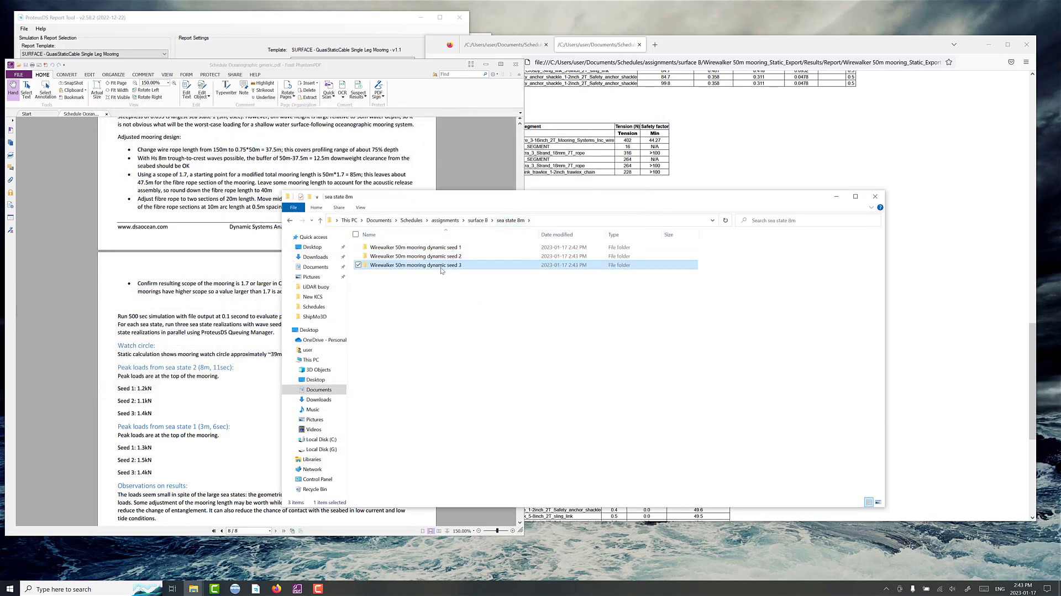
pyautogui.doubleClick(398, 265)
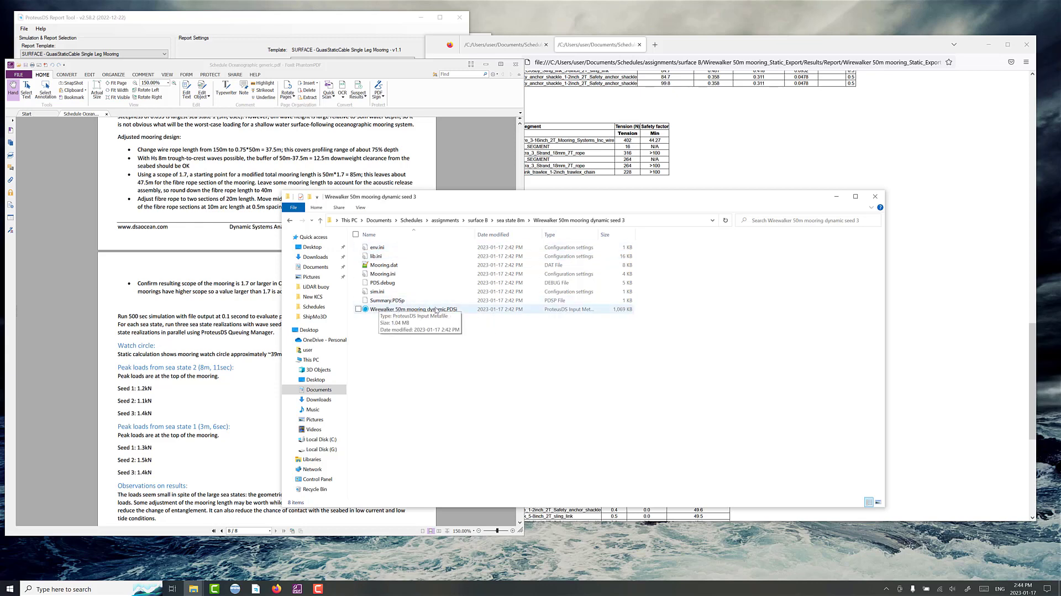
pyautogui.click(379, 248)
pyautogui.rightClick(380, 249)
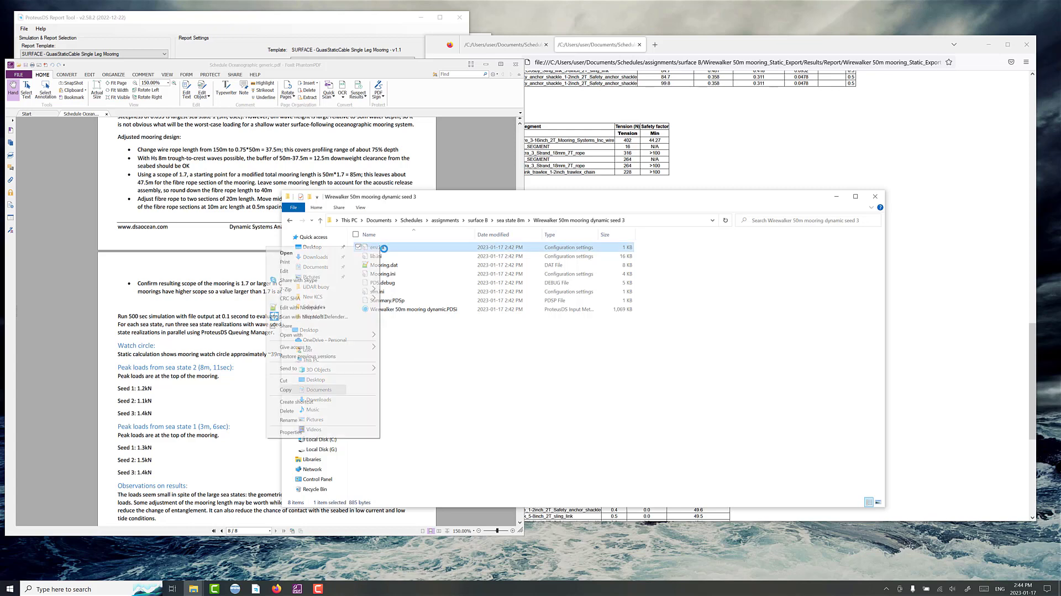
pyautogui.doubleClick(416, 246)
pyautogui.scroll(-5, 502, 371)
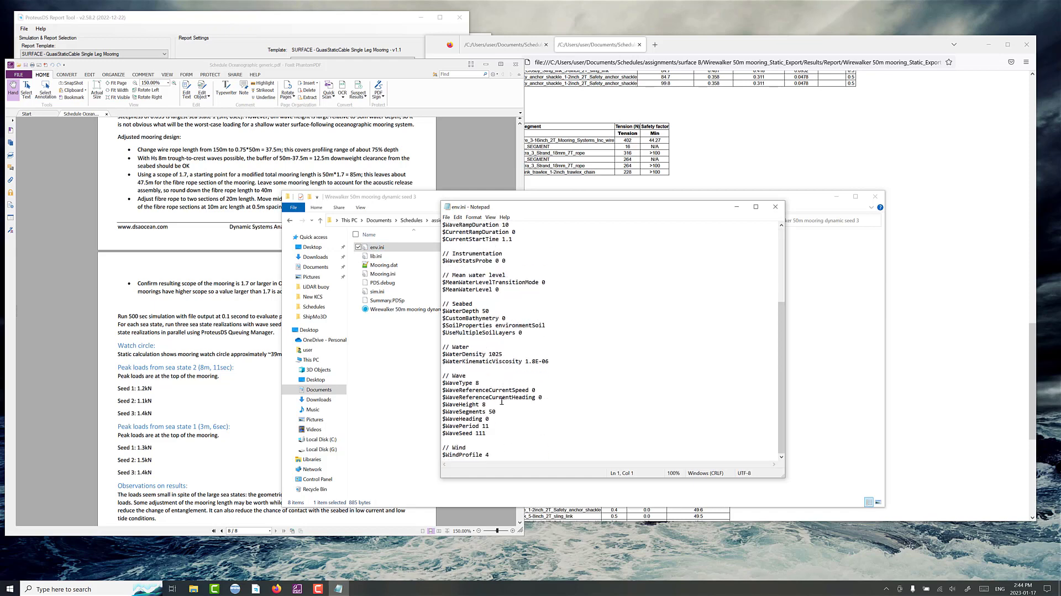
pyautogui.click(491, 434)
pyautogui.press('BackSpace')
pyautogui.press('BackSpace')
pyautogui.press('BackSpace')
pyautogui.write('333')
pyautogui.click(448, 217)
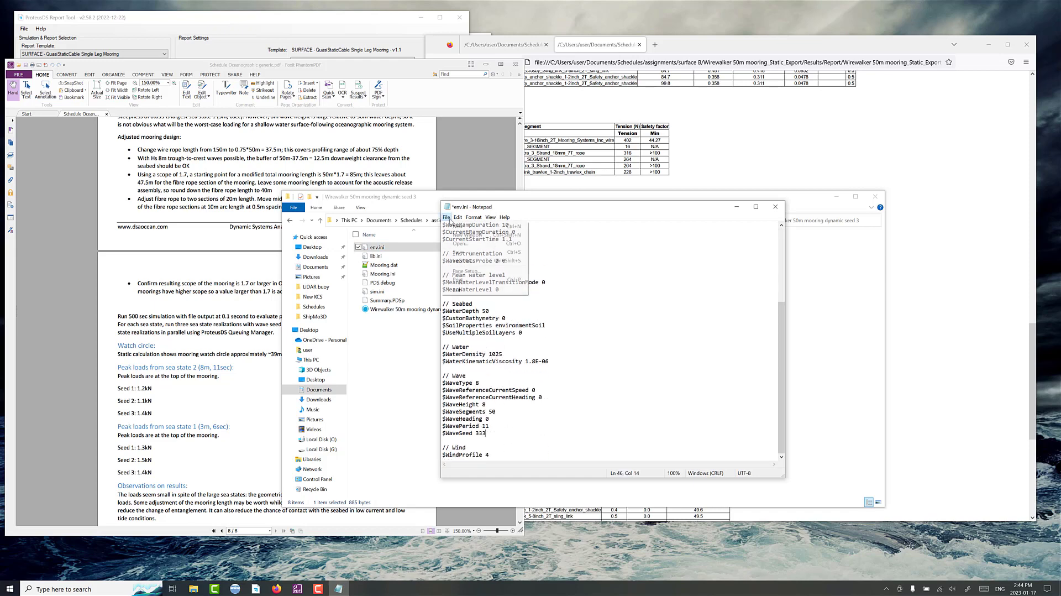
pyautogui.click(464, 259)
pyautogui.click(775, 207)
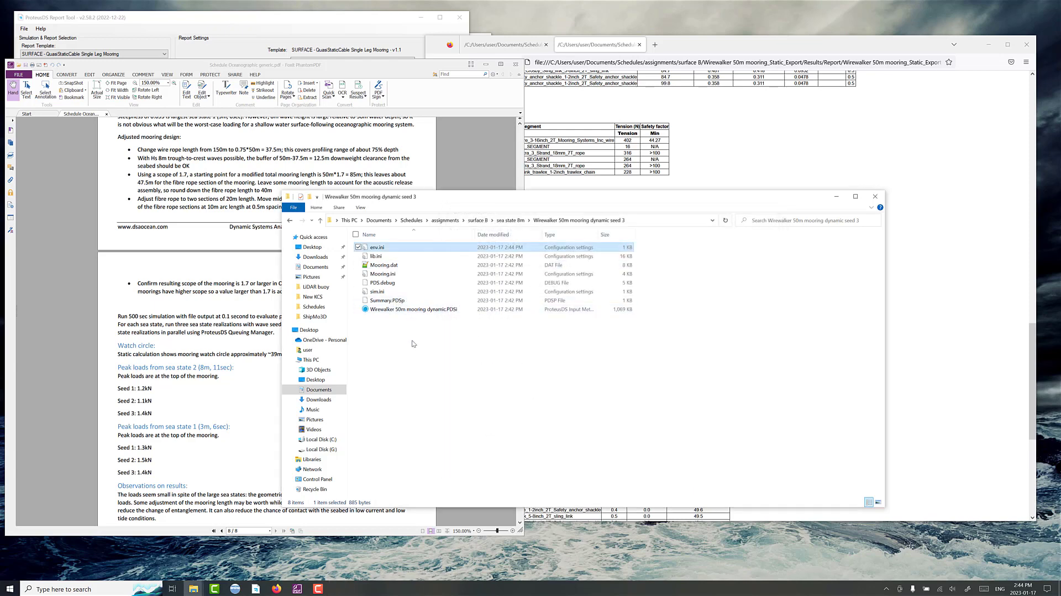
# - Open the seed 3 folder's project and check the WaveSeed value in its environment input
pyautogui.doubleClick(405, 310)
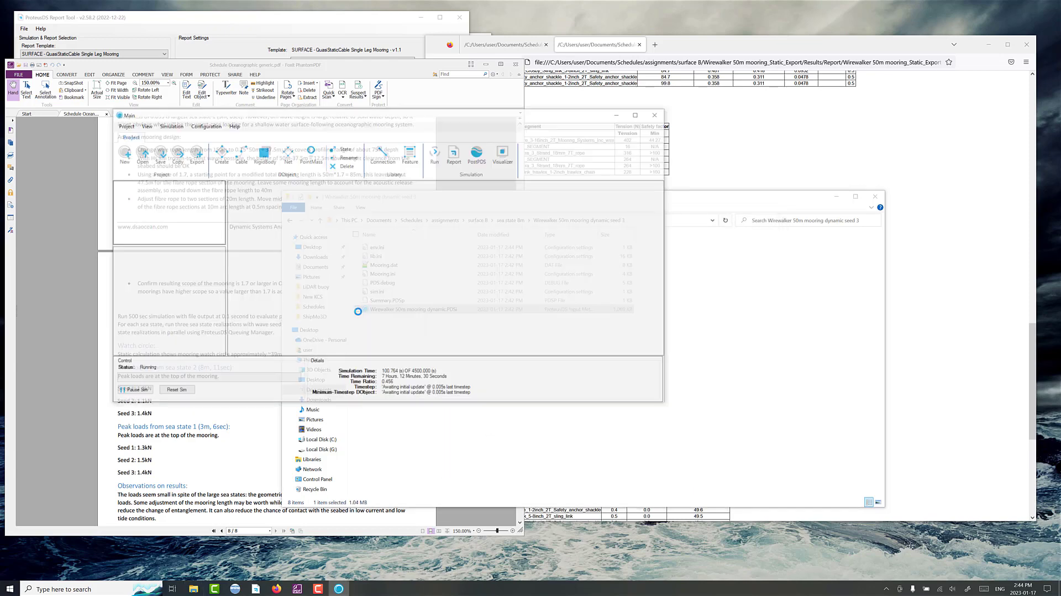
pyautogui.scroll(-6, 280, 297)
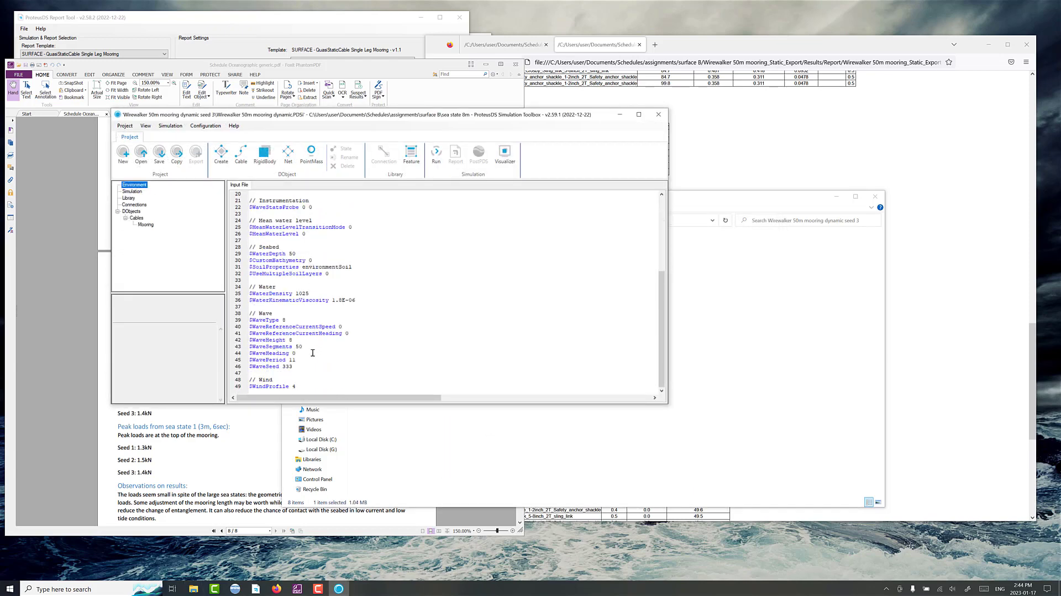
# - Inspect the WaveSeed entry in the seed 3 project, close the project, and go back to the sea state 8m folder
pyautogui.doubleClick(287, 366)
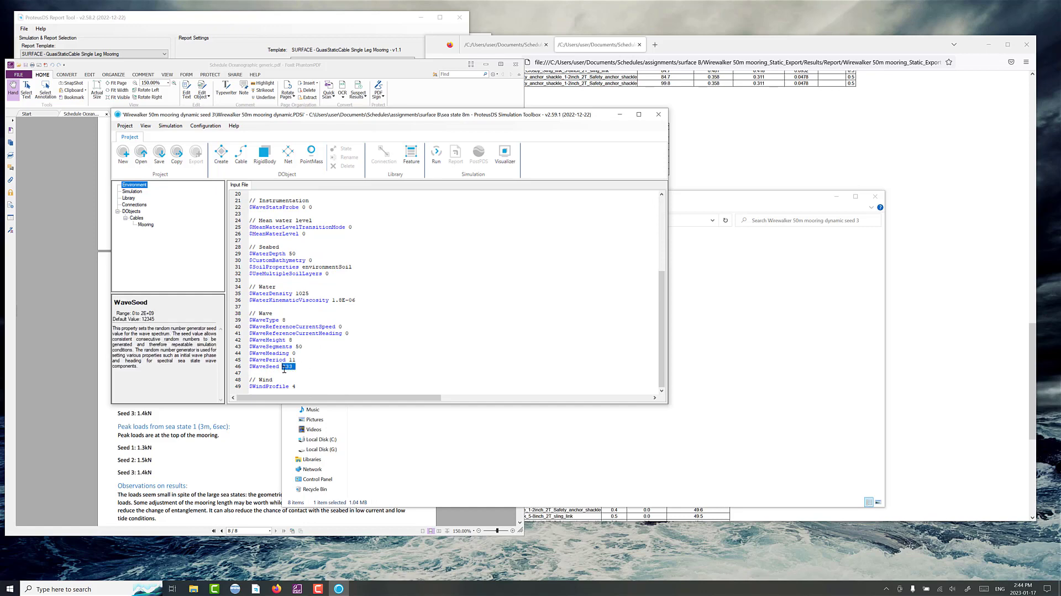
pyautogui.click(658, 114)
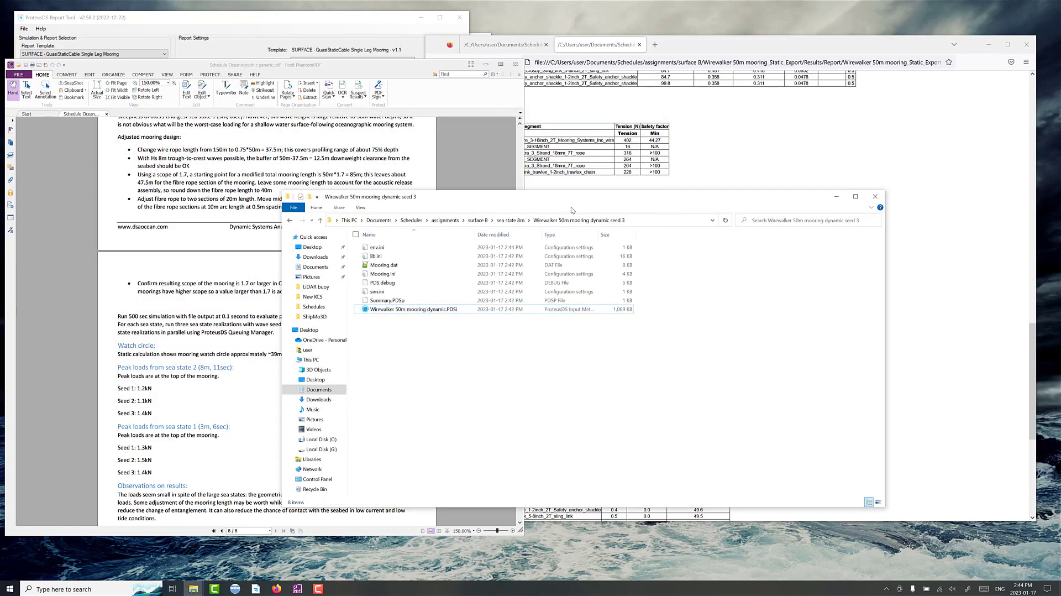
pyautogui.click(510, 220)
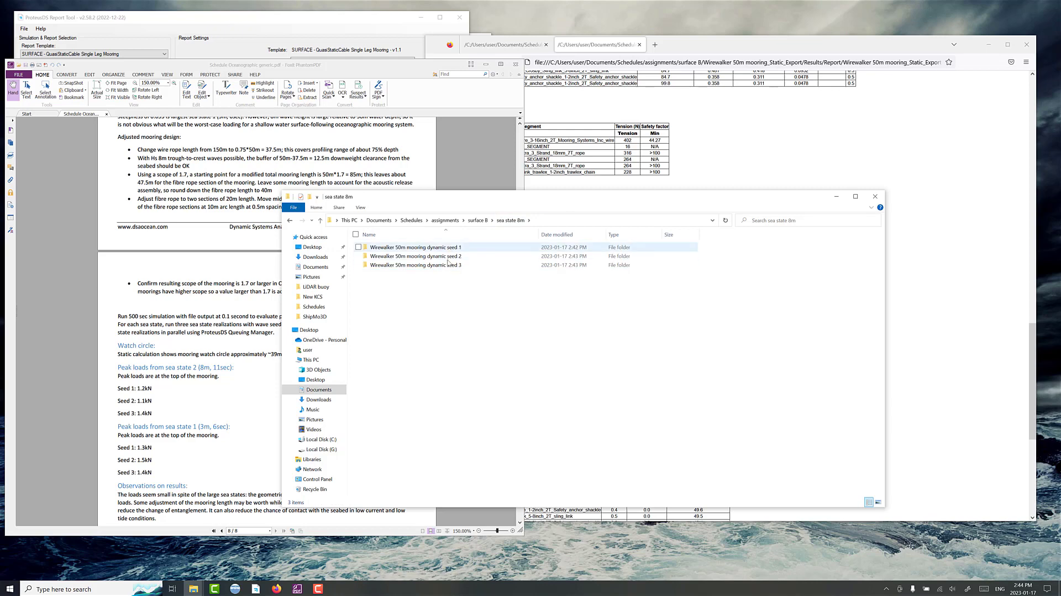
# - Copy the seed 1 simulation folder from sea state 8m into a new folder named "sea state 3m" inside surface B
pyautogui.click(478, 220)
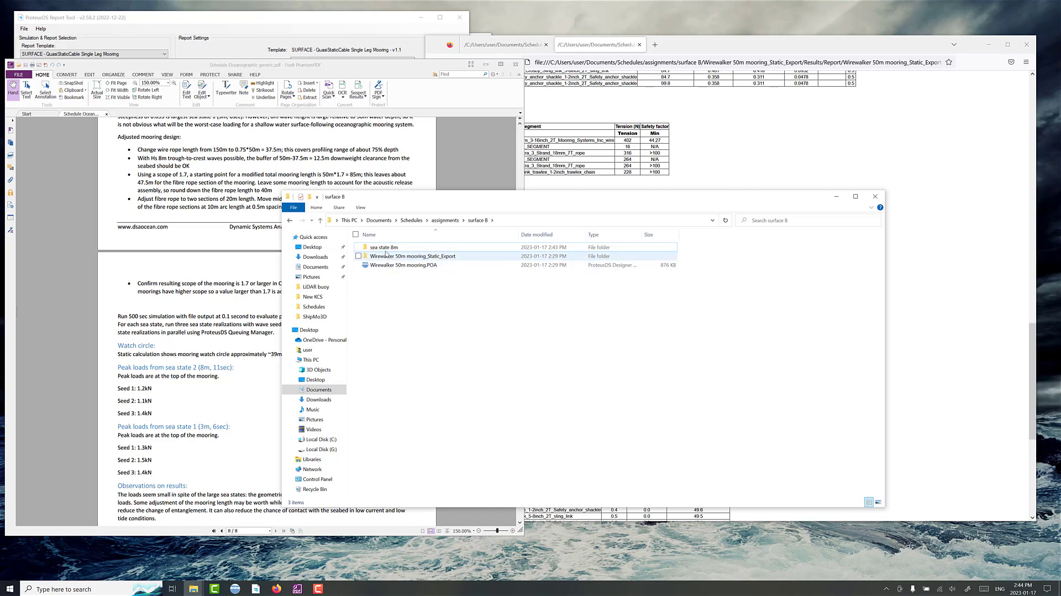
pyautogui.doubleClick(385, 248)
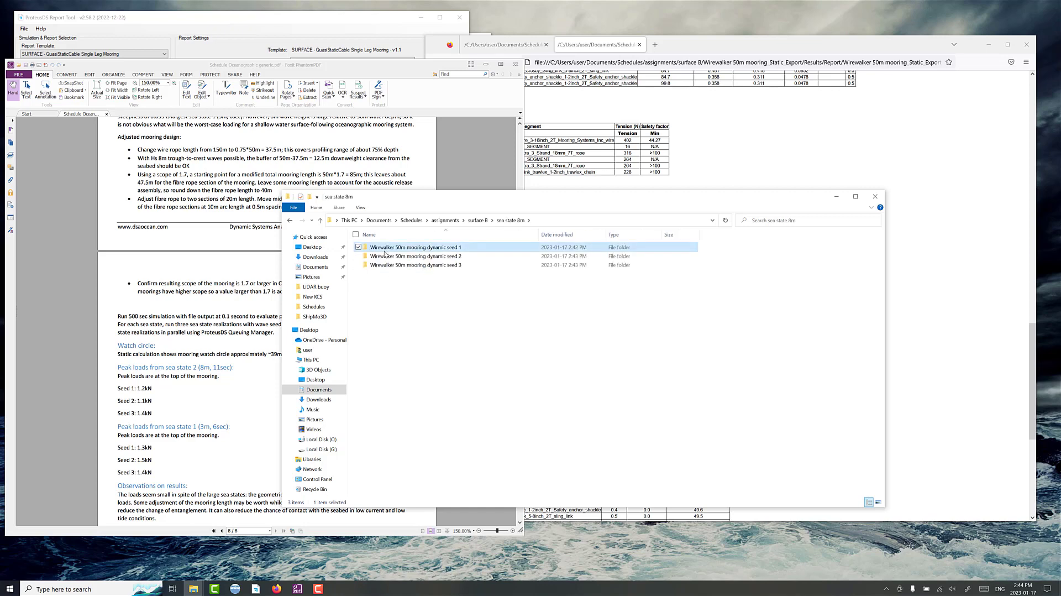
pyautogui.click(478, 220)
pyautogui.rightClick(431, 288)
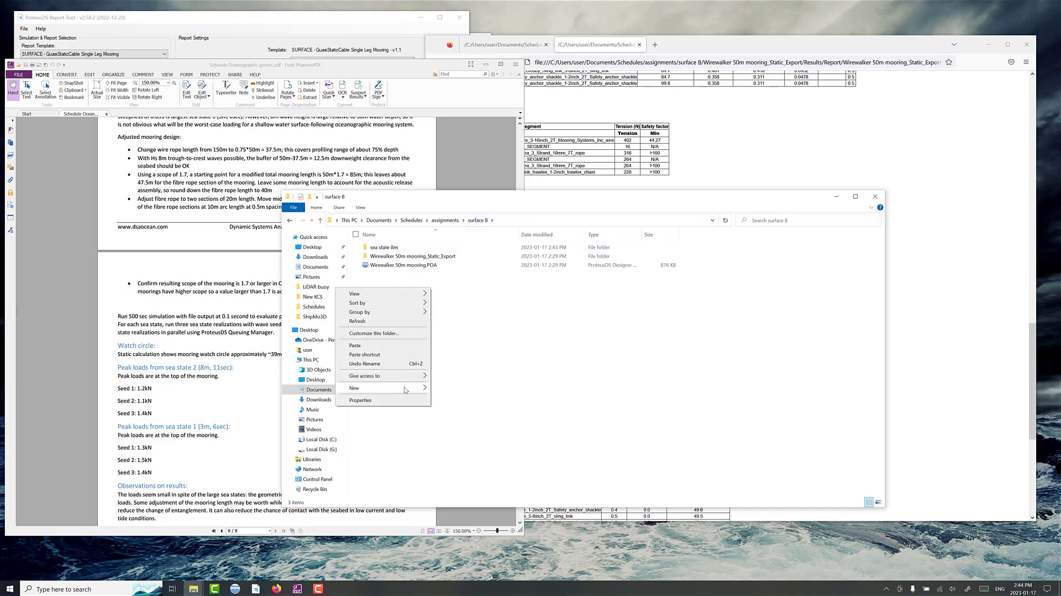
pyautogui.moveTo(397, 388)
pyautogui.click(459, 388)
pyautogui.write('sea state 3m')
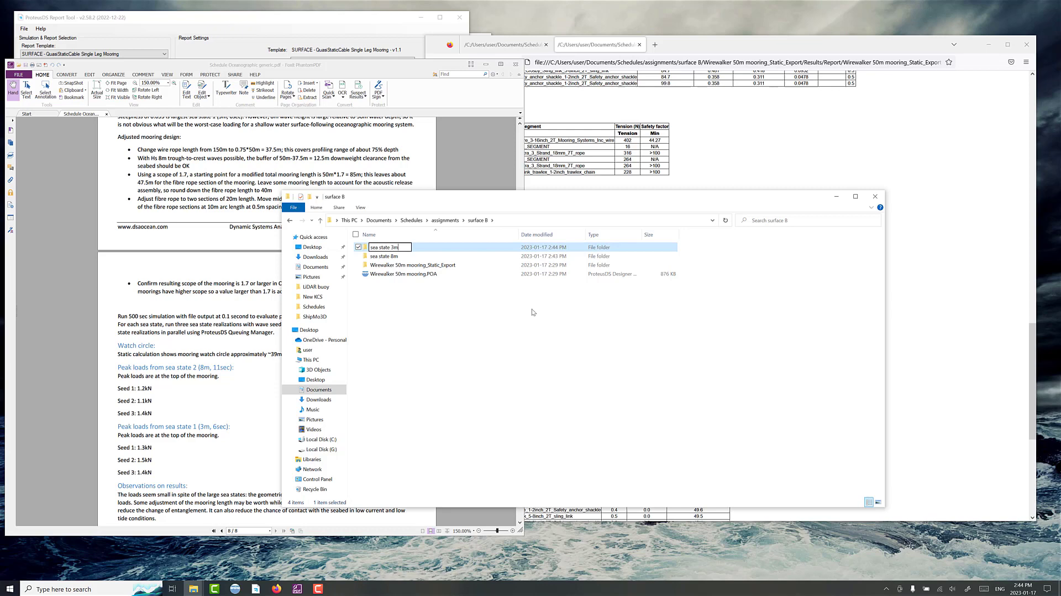
pyautogui.press('Return')
pyautogui.press('Return')
pyautogui.hotkey('ctrl', 'v')
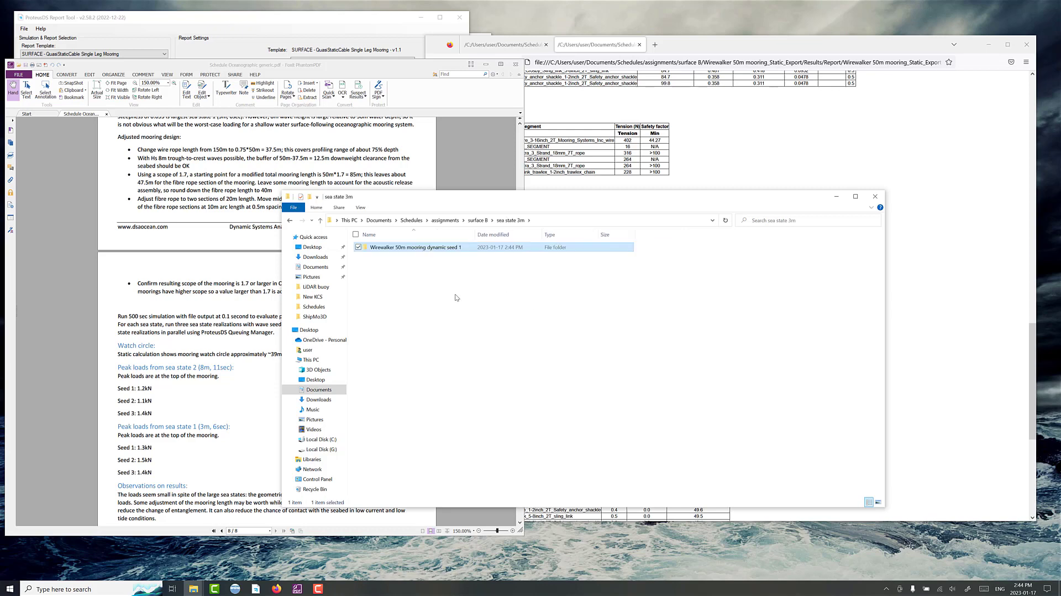
# - In the sea state 3m seed 1 project, set the environment's WaveHeight to 3 and WavePeriod to 6, then save and close it
pyautogui.doubleClick(435, 250)
pyautogui.click(392, 311)
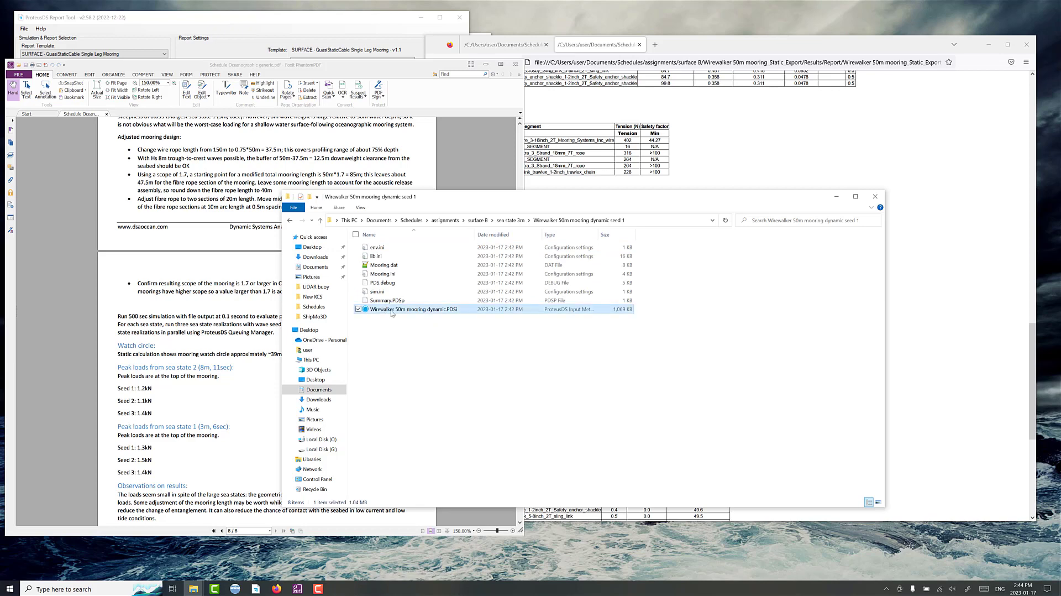
pyautogui.doubleClick(391, 310)
pyautogui.scroll(-6, 292, 359)
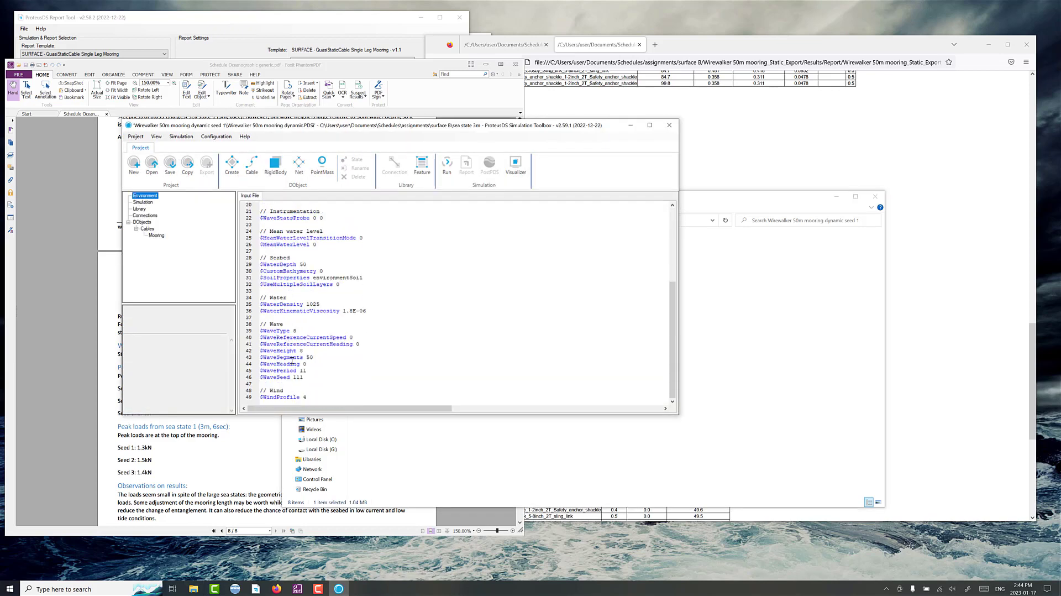
pyautogui.moveTo(226, 126); pyautogui.dragTo(477, 177)
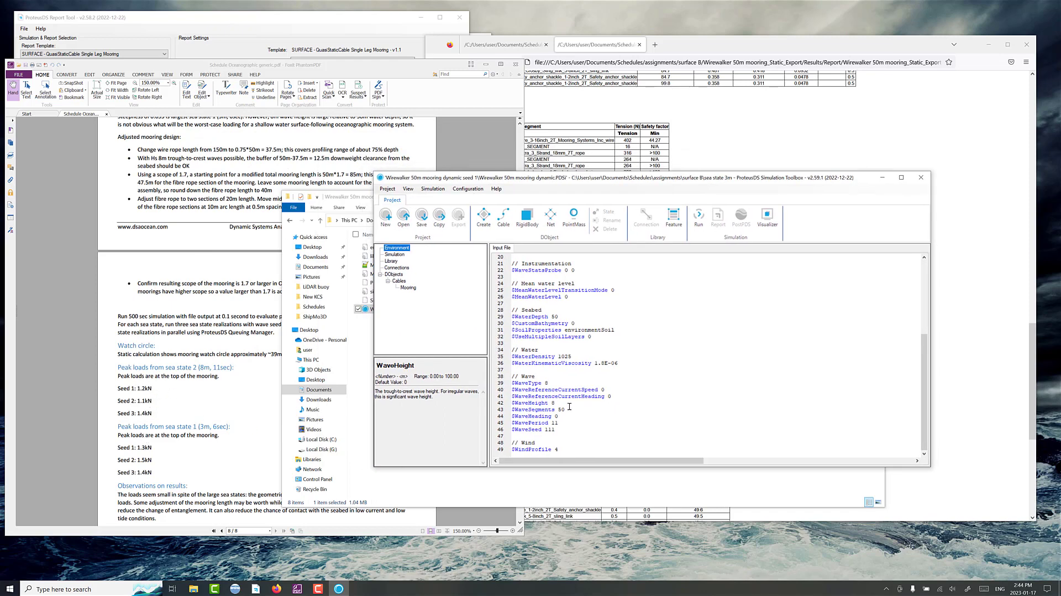
pyautogui.press('BackSpace')
pyautogui.write('3')
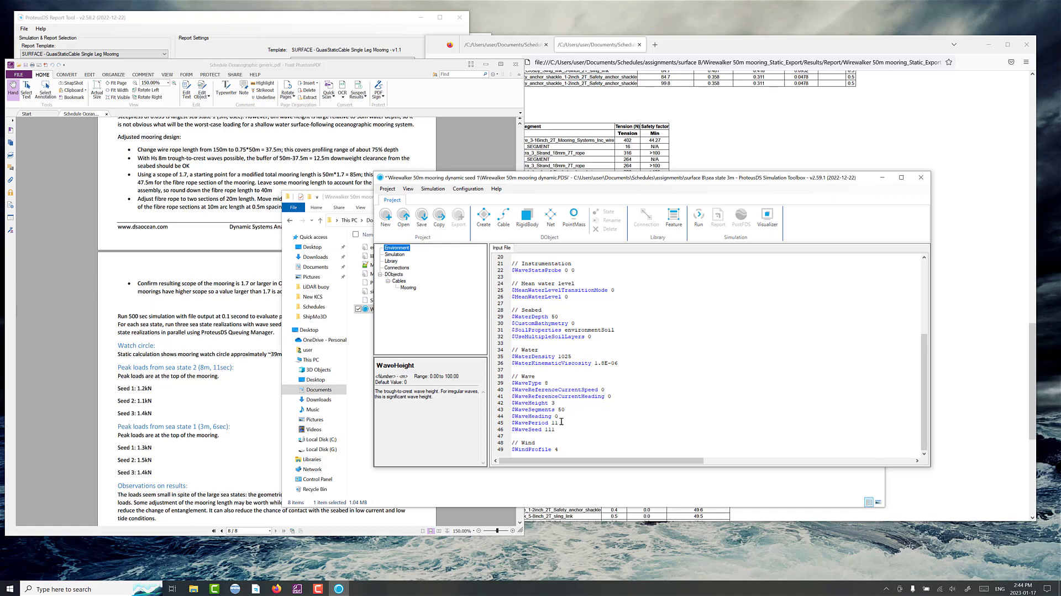
pyautogui.write('6')
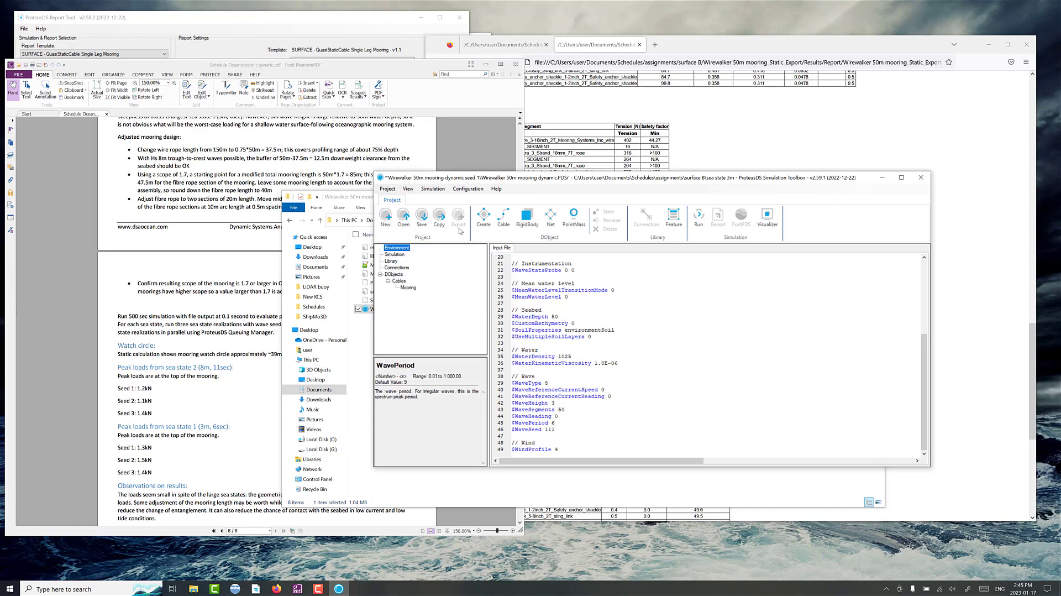
pyautogui.click(420, 218)
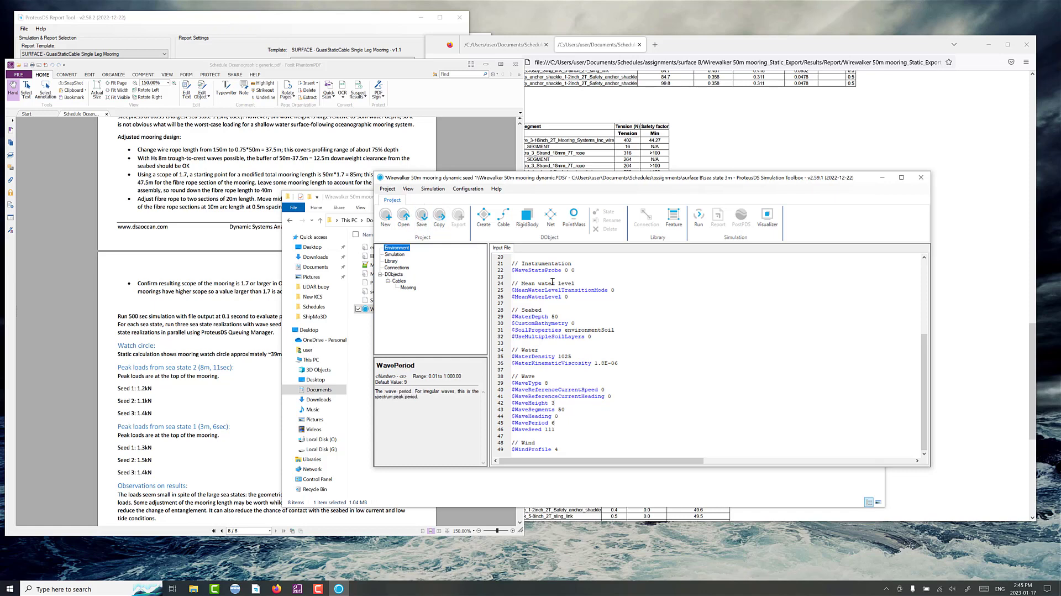
pyautogui.click(920, 178)
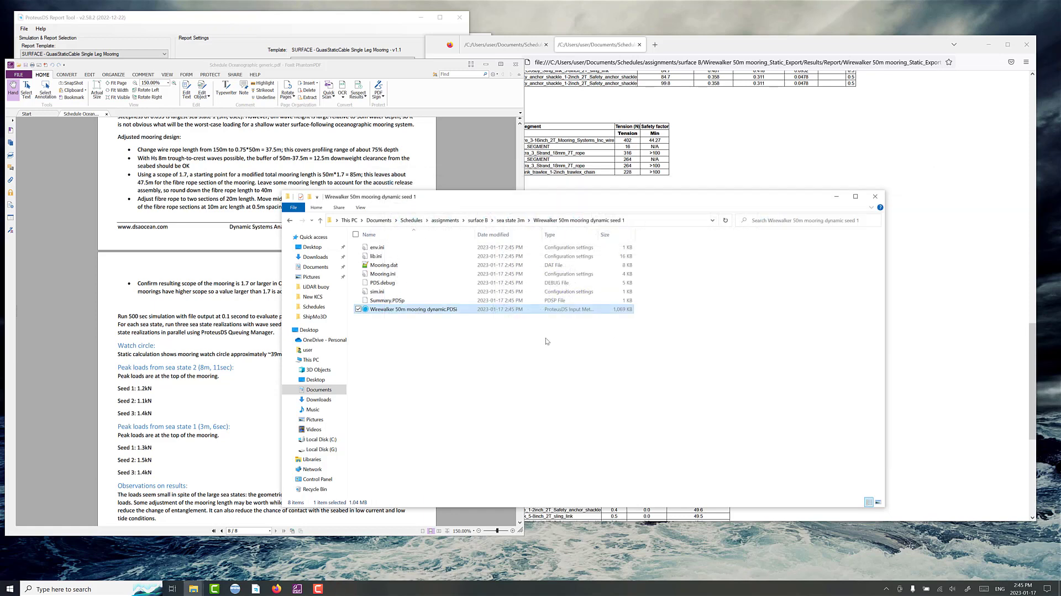
# - Make two copies of the "Wirewalker 50m mooring dynamic seed 1" folder within the sea state 3m folder
pyautogui.click(518, 221)
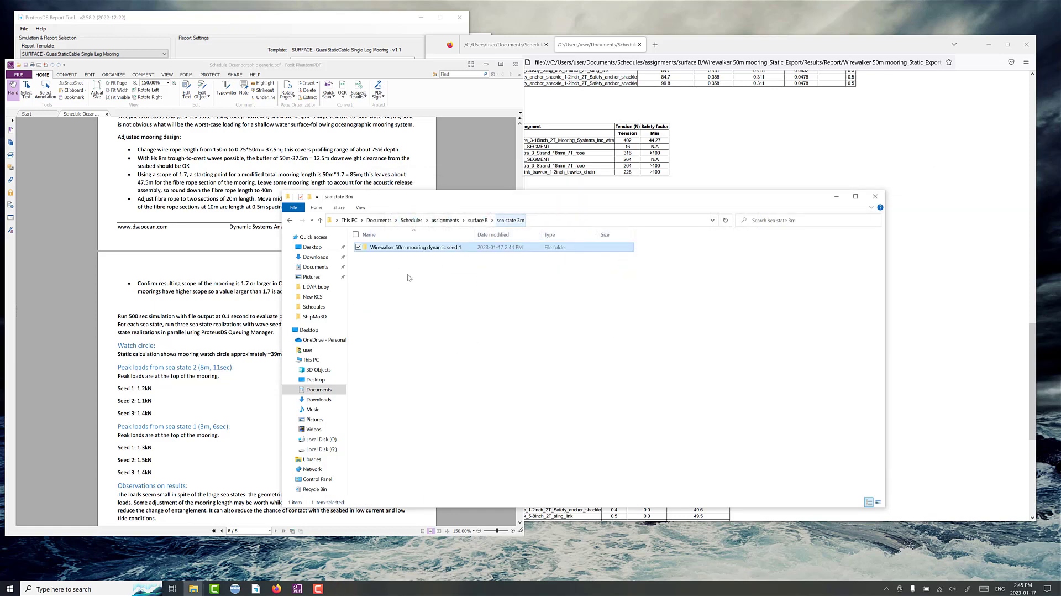
pyautogui.click(419, 249)
pyautogui.hotkey('ctrl', 'v')
pyautogui.hotkey('ctrl', 'v')
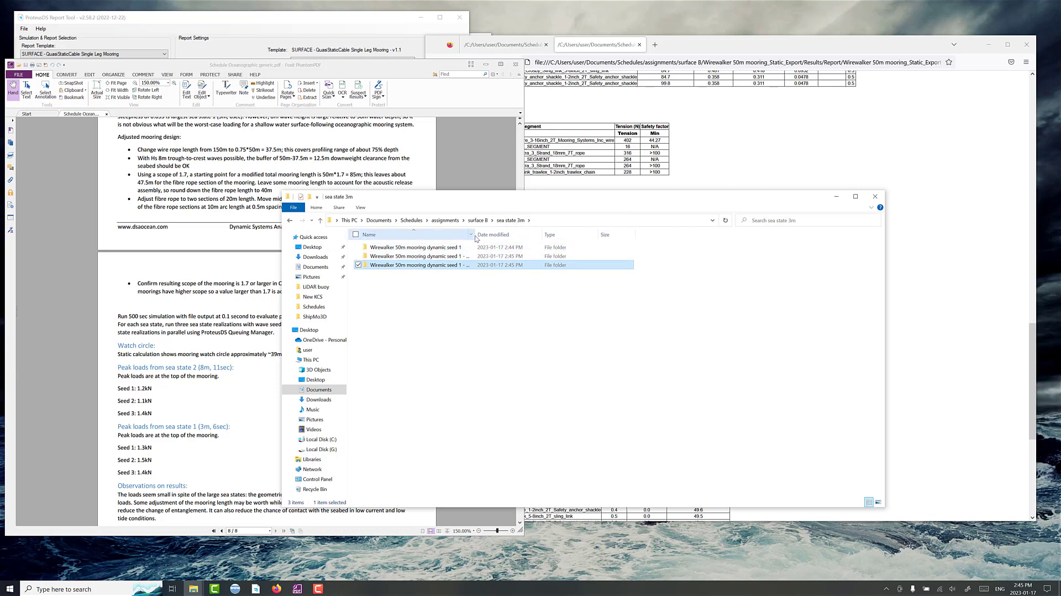
# - Rename the two copied folders as "Wirewalker 50m mooring dynamic seed 2" and "Wirewalker 50m mooring dynamic seed 3"
pyautogui.moveTo(474, 234); pyautogui.dragTo(522, 234)
pyautogui.click(467, 257)
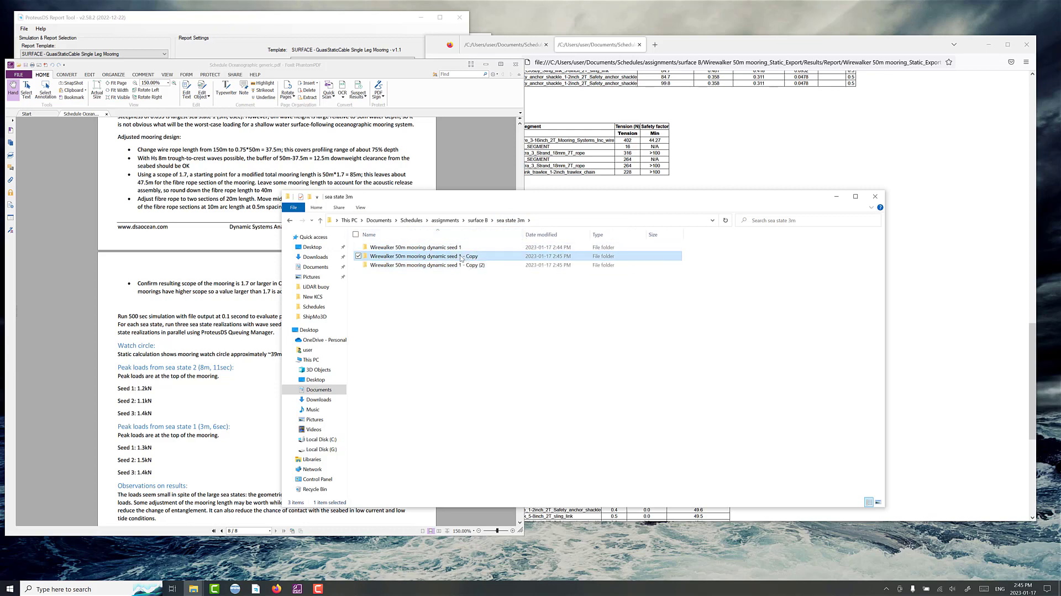
pyautogui.press('F2')
pyautogui.moveTo(459, 257); pyautogui.dragTo(487, 256)
pyautogui.write('2')
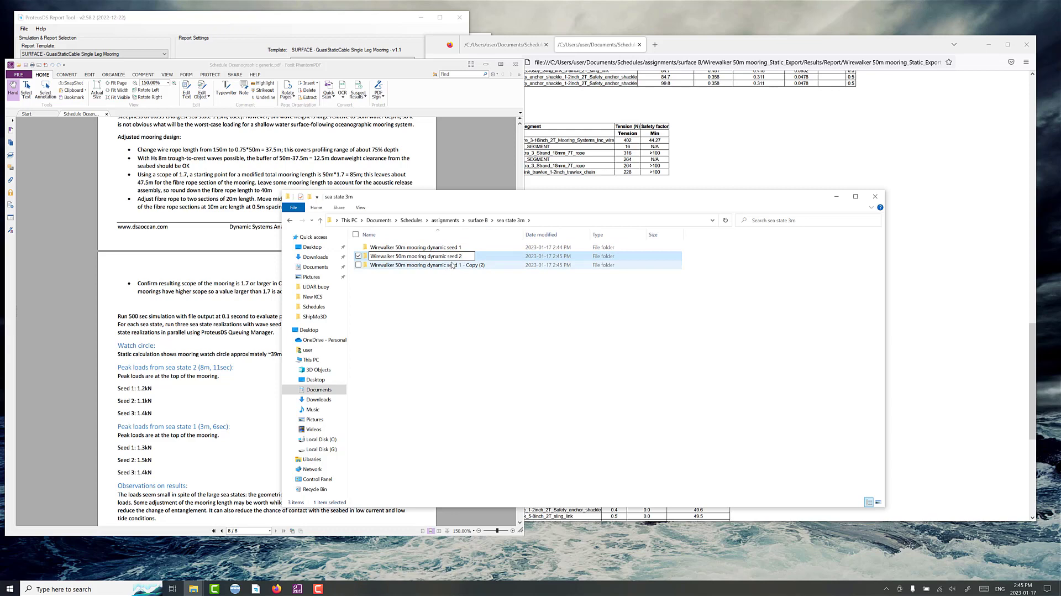
pyautogui.click(452, 265)
pyautogui.press('F2')
pyautogui.moveTo(459, 257); pyautogui.dragTo(486, 257)
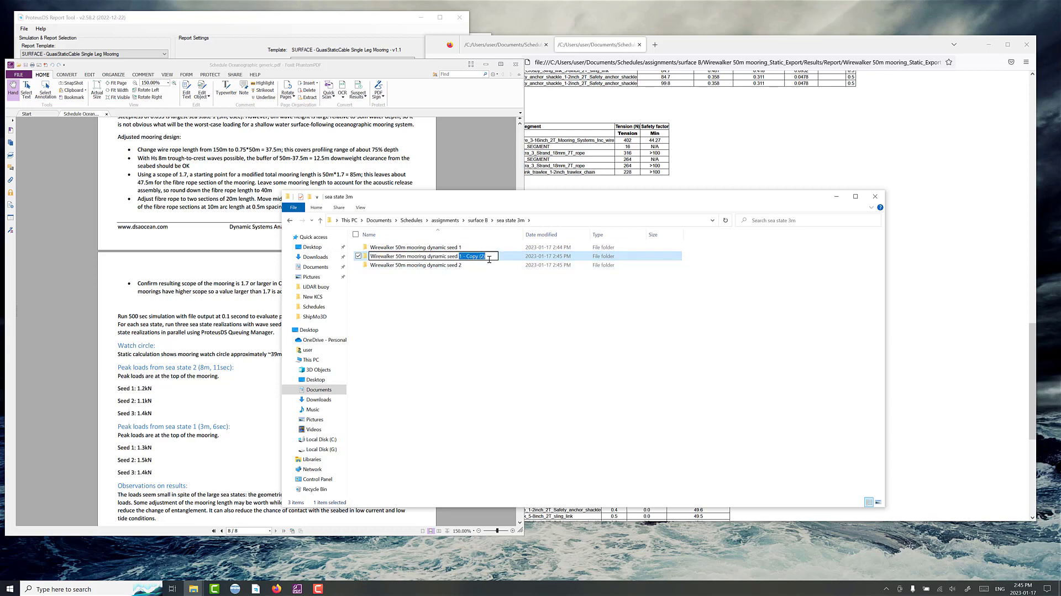
pyautogui.write('3')
pyautogui.press('Return')
# - Set WaveSeed to 222 in the env.ini of the sea state 3m seed 2 folder, then save and close the file
pyautogui.doubleClick(459, 257)
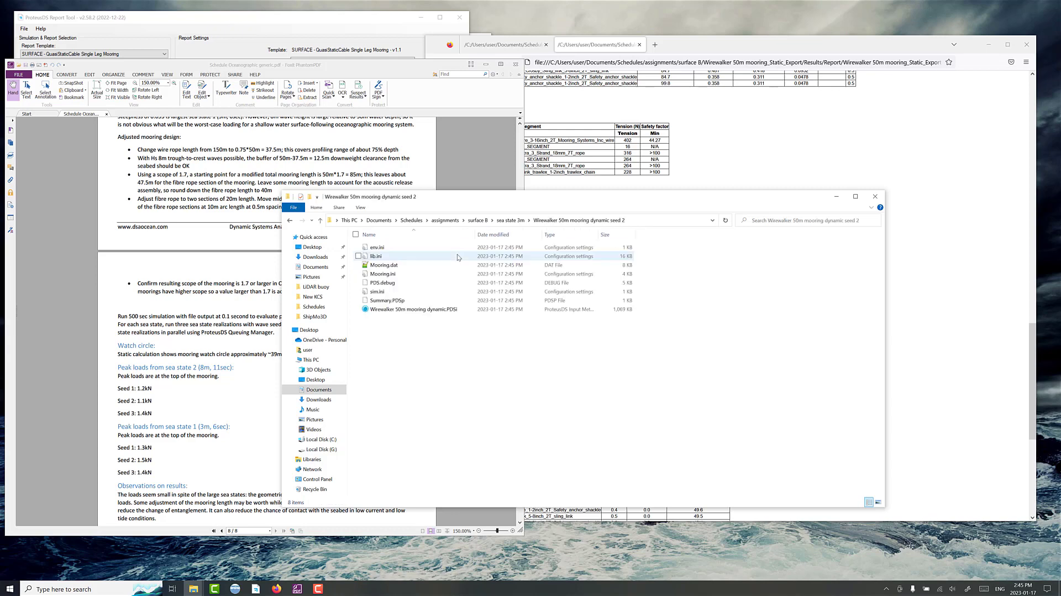
pyautogui.doubleClick(426, 250)
pyautogui.scroll(-8, 484, 423)
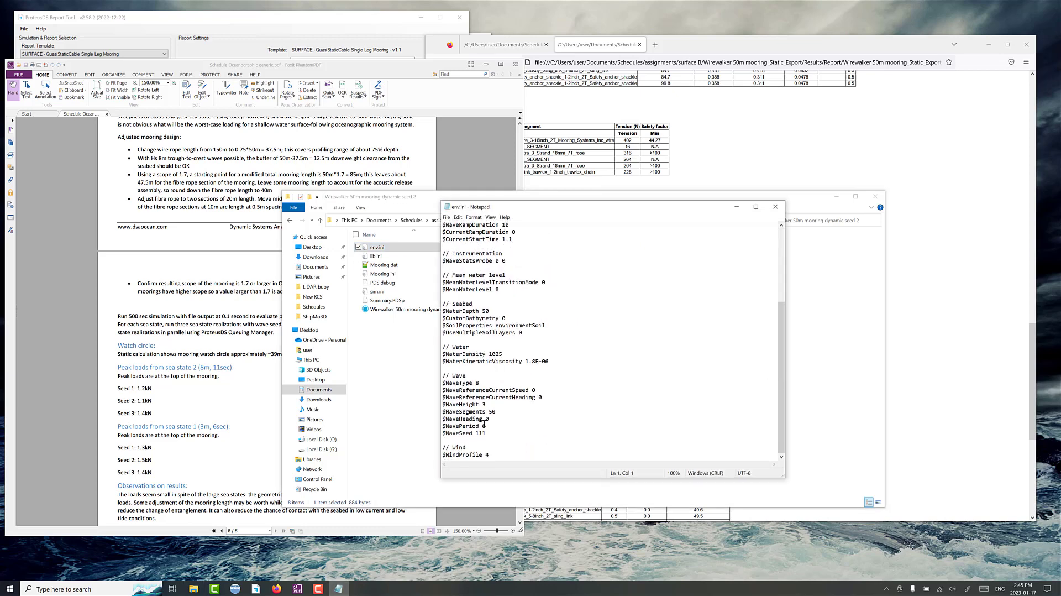
pyautogui.moveTo(475, 432); pyautogui.dragTo(484, 433)
pyautogui.write('222')
pyautogui.click(446, 216)
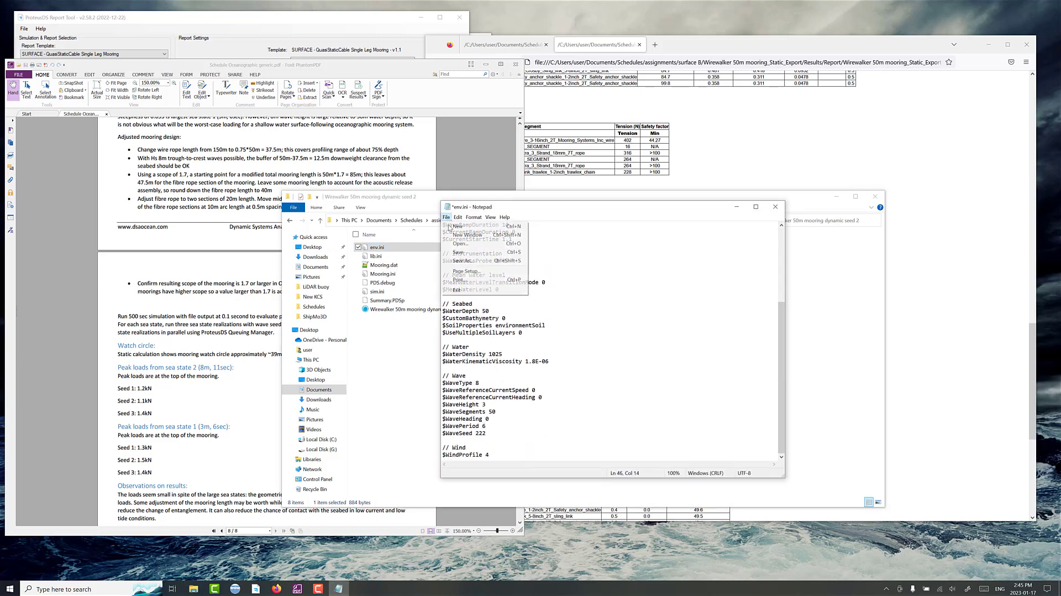
pyautogui.click(457, 252)
pyautogui.click(775, 206)
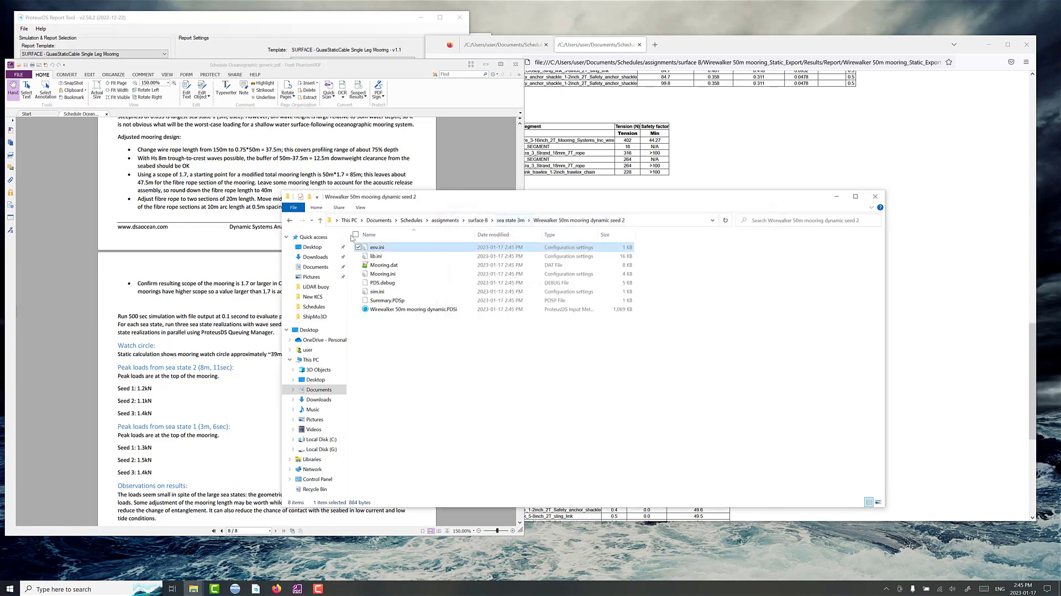
# - Set WaveSeed to 333 in the env.ini of the sea state 3m seed 3 folder, then save and close the file
pyautogui.click(505, 220)
pyautogui.doubleClick(403, 264)
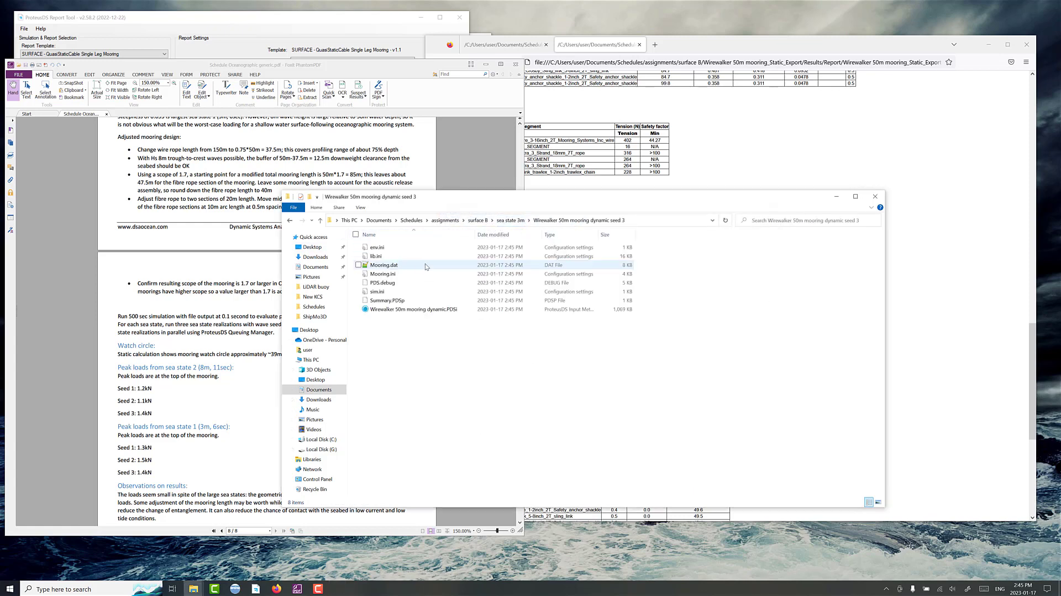
pyautogui.doubleClick(381, 247)
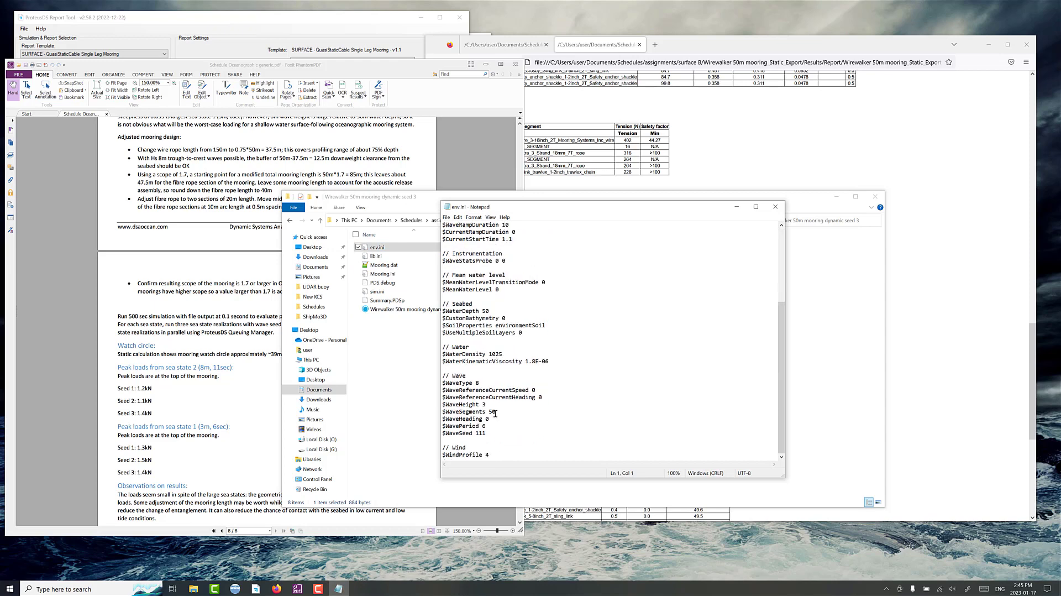
pyautogui.click(479, 432)
pyautogui.write('333')
pyautogui.click(446, 217)
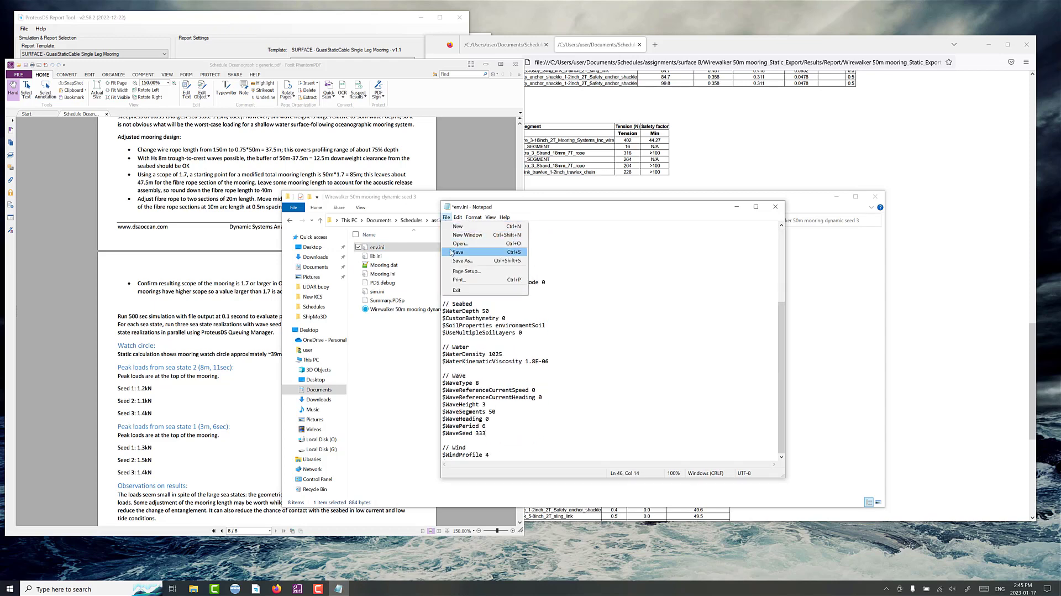
pyautogui.click(458, 252)
pyautogui.moveTo(730, 206); pyautogui.dragTo(813, 203)
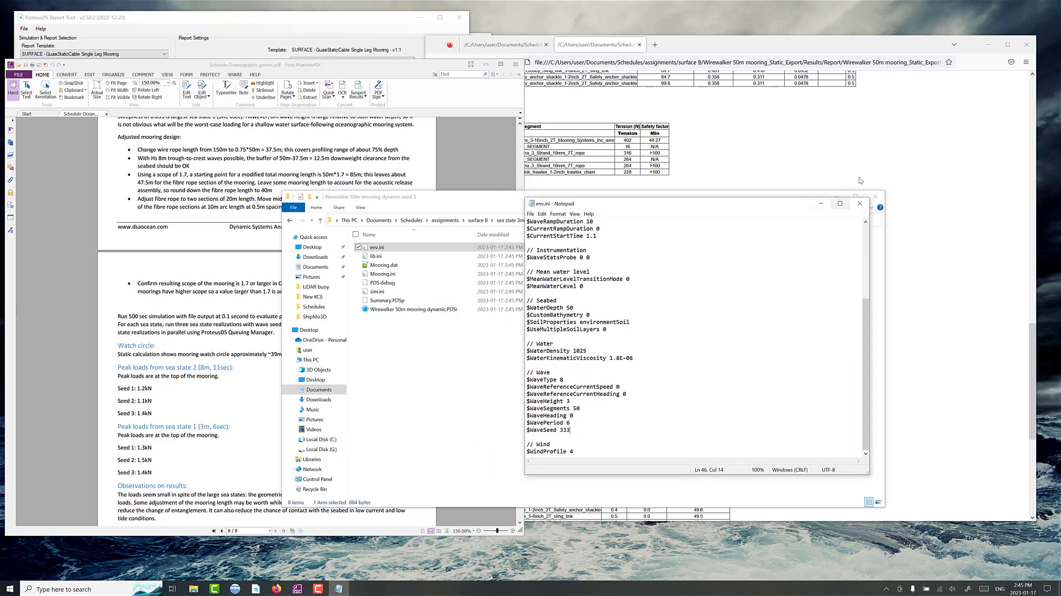
pyautogui.click(858, 205)
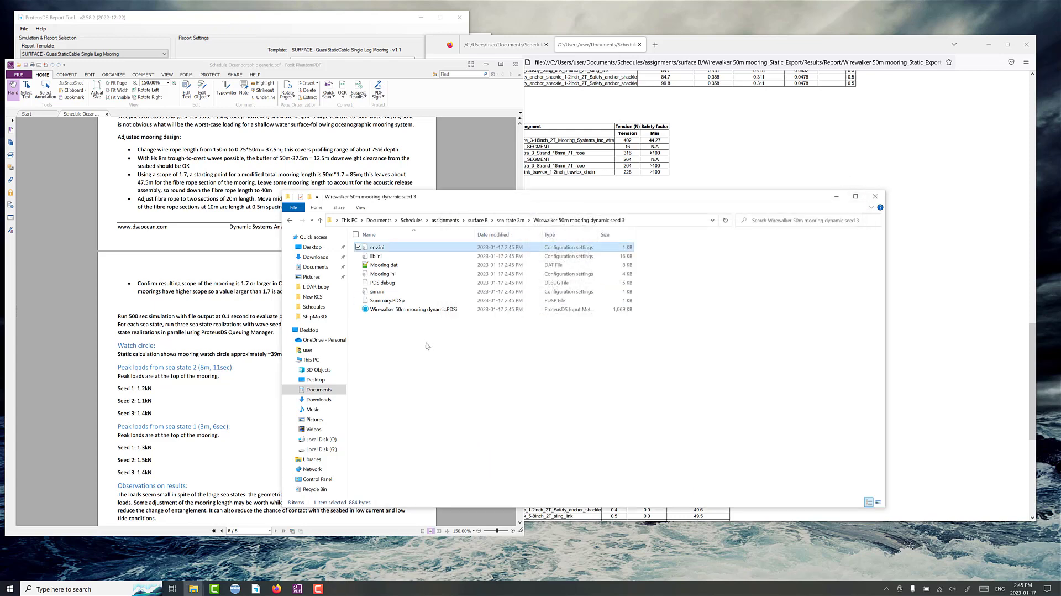
# - Return to the surface B folder holding both sea state folders and launch the ProteusDS Queueing Manager
pyautogui.click(510, 220)
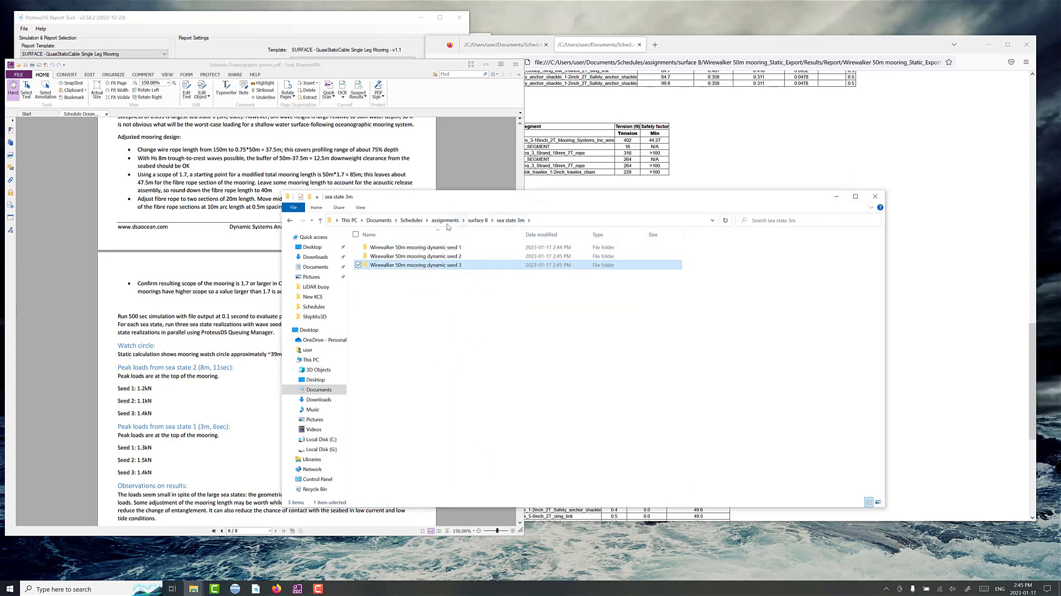
pyautogui.click(487, 221)
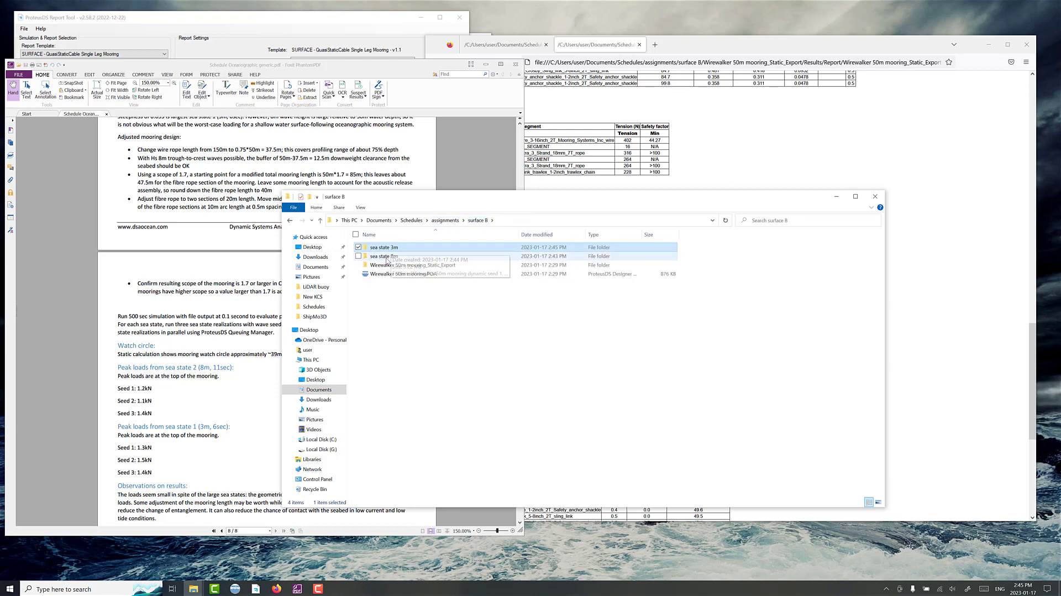
pyautogui.click(386, 257)
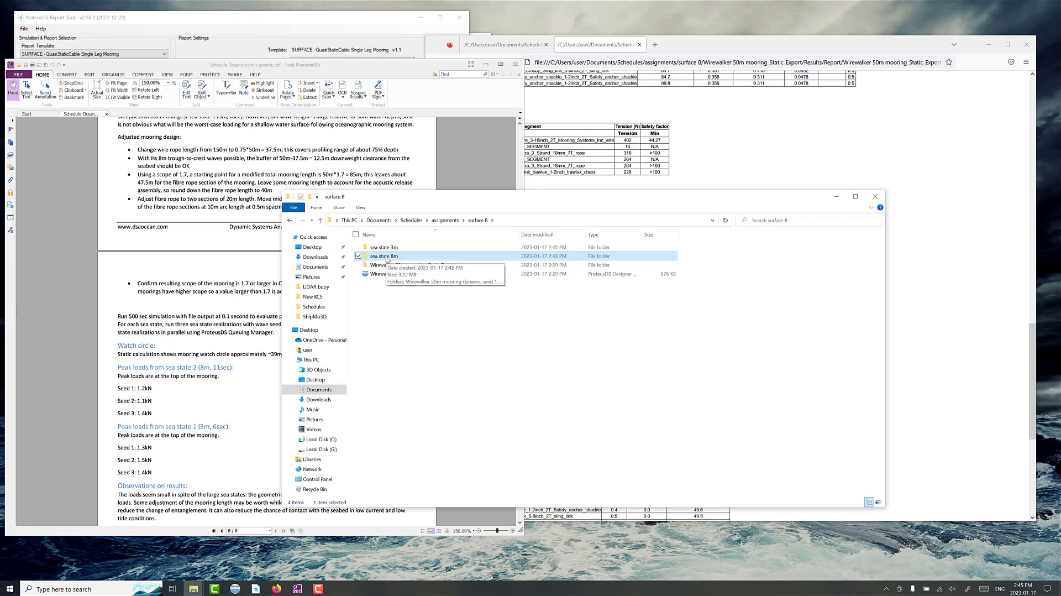
pyautogui.click(396, 314)
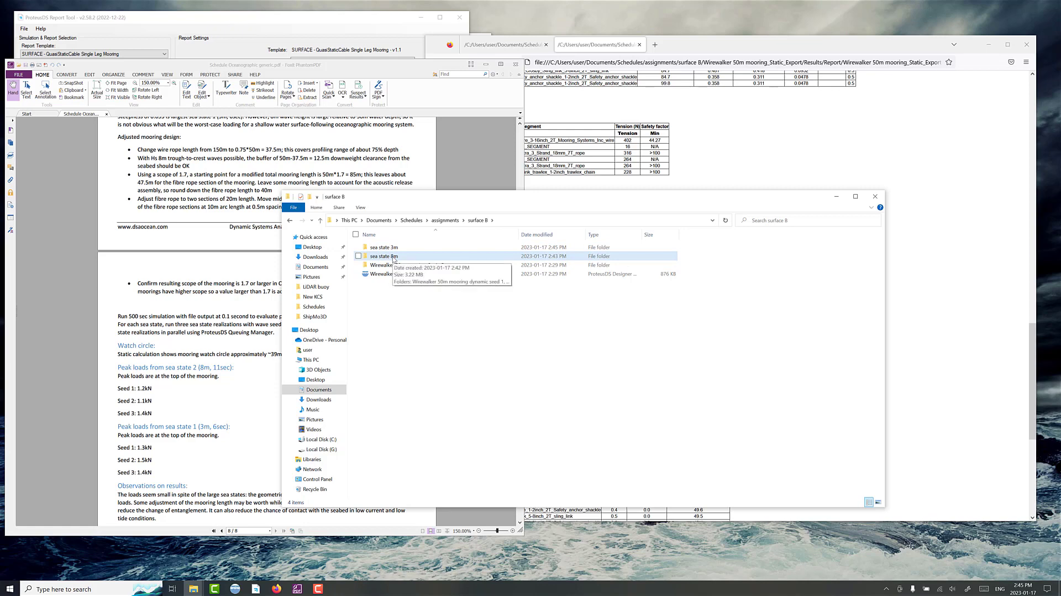
pyautogui.click(10, 588)
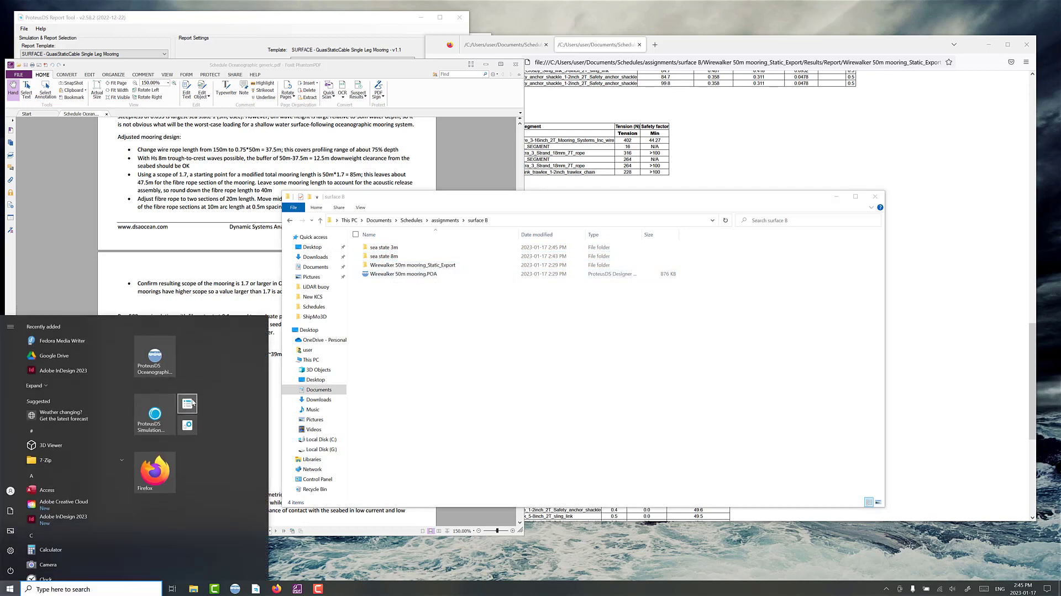
pyautogui.click(188, 404)
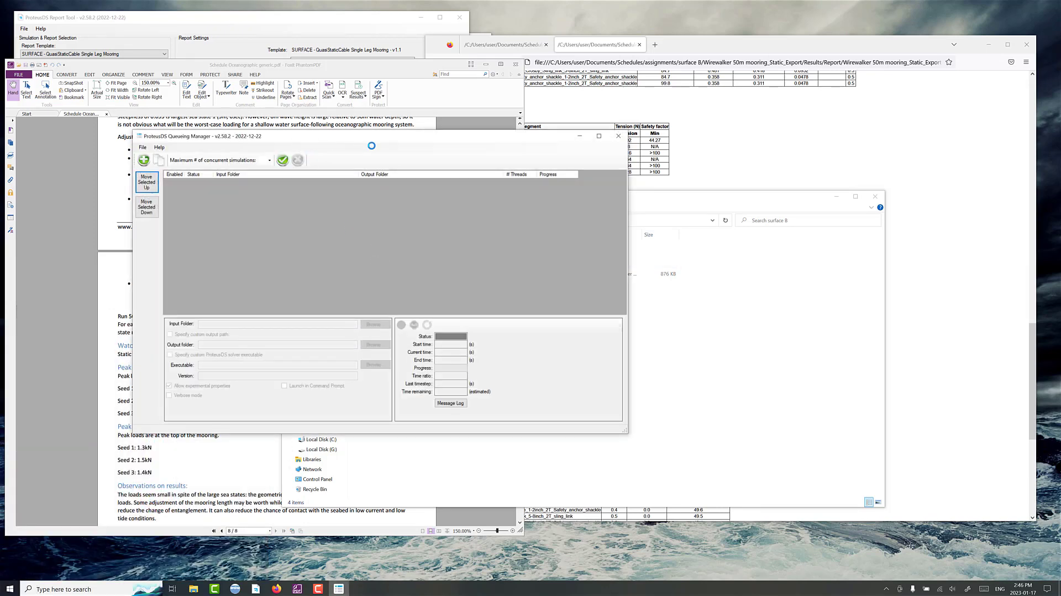
# - Add all simulations from the sea state 3m and sea state 8m folders to the simulation queue
pyautogui.moveTo(356, 139); pyautogui.dragTo(711, 200)
pyautogui.click(387, 256)
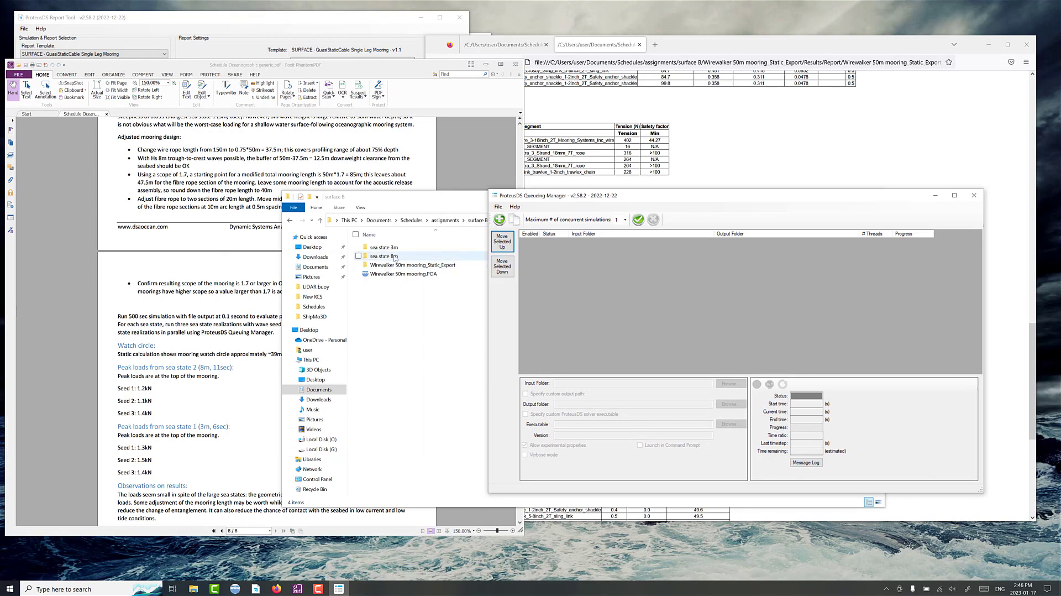
pyautogui.keyDown('ctrl'); pyautogui.click(389, 248); pyautogui.keyUp('ctrl')
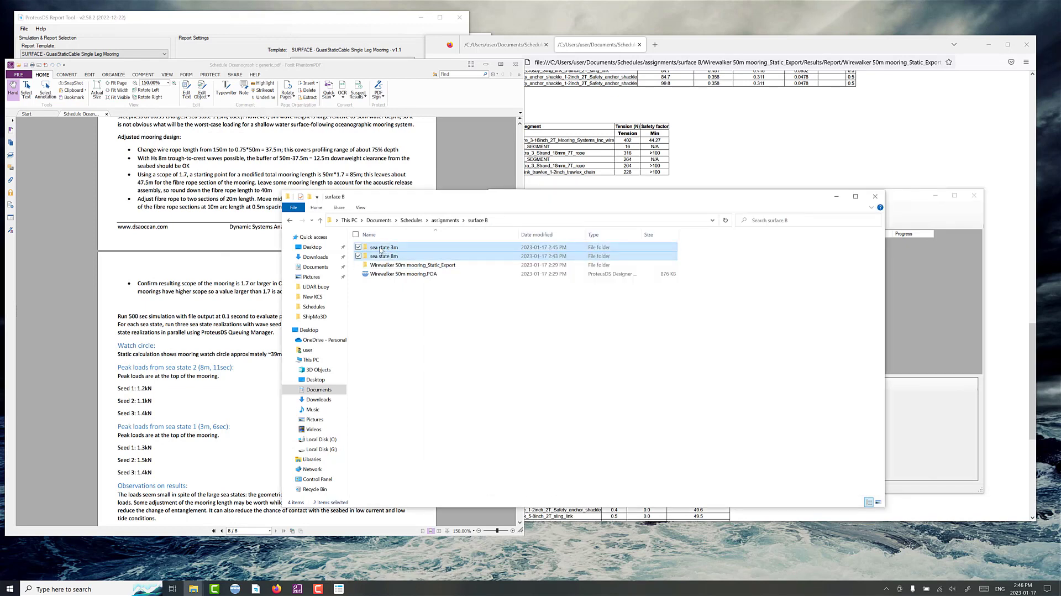
pyautogui.moveTo(380, 250); pyautogui.dragTo(906, 286)
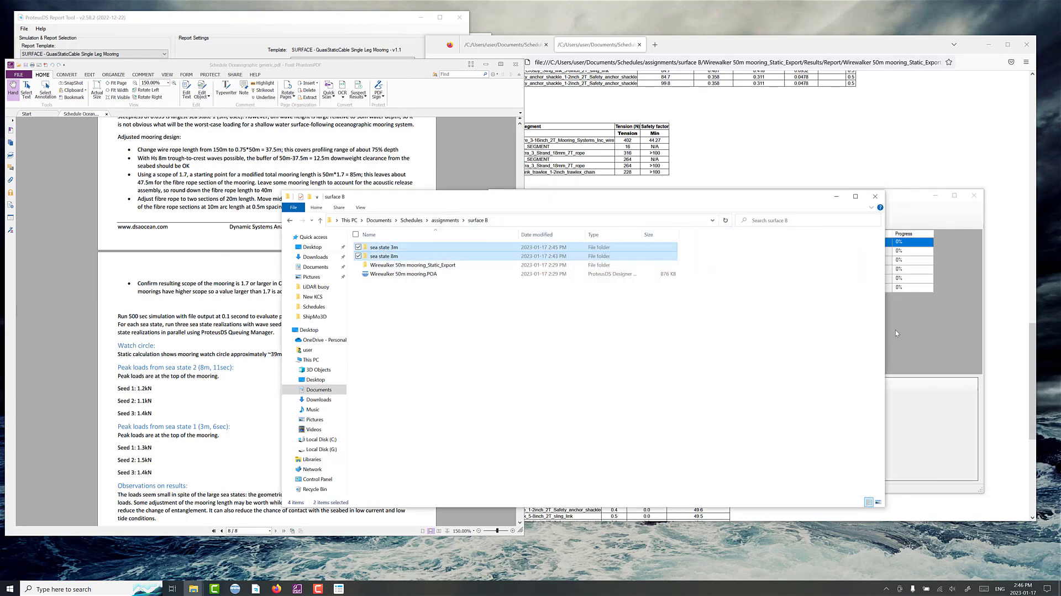
pyautogui.click(897, 333)
# - Set the maximum number of concurrent simulations to 4 and start running the queue
pyautogui.click(624, 220)
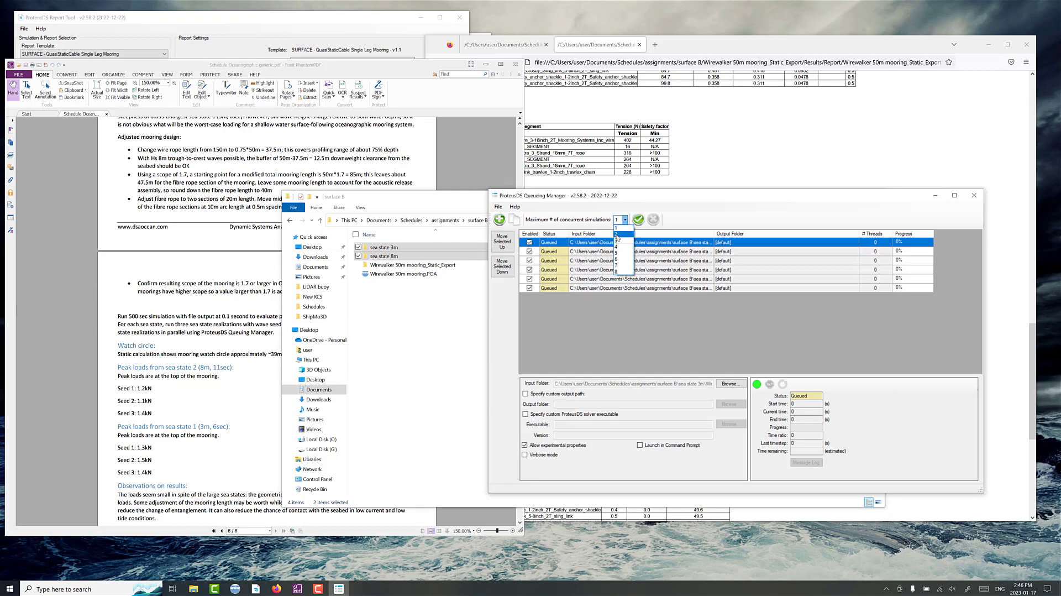
pyautogui.click(620, 240)
pyautogui.click(638, 219)
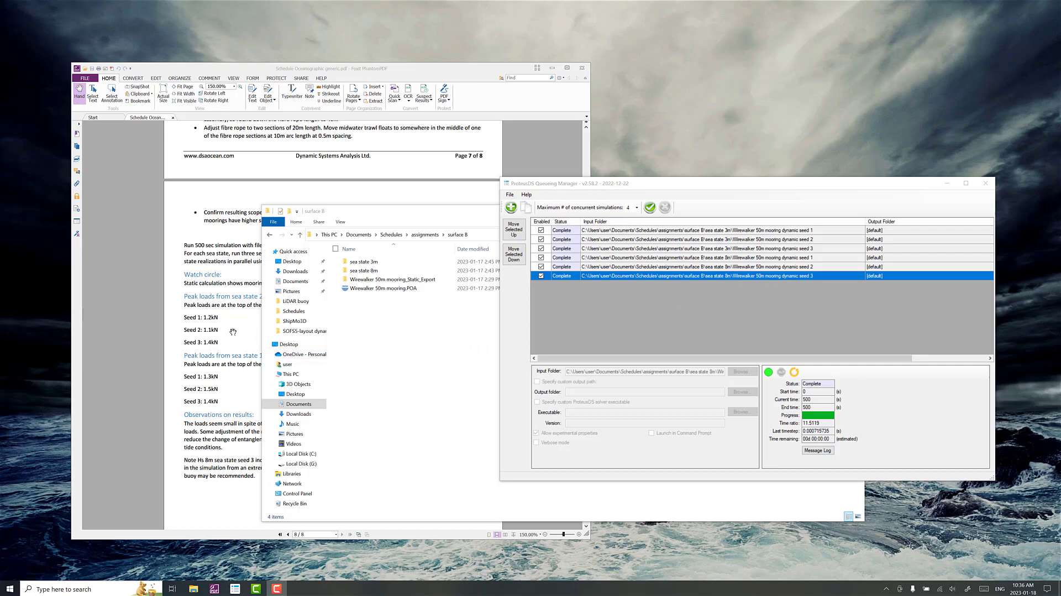
# - Open the results of the sea state 8m seed 3 simulation in PostPDS, accepting the default load options
pyautogui.click(233, 331)
pyautogui.click(639, 284)
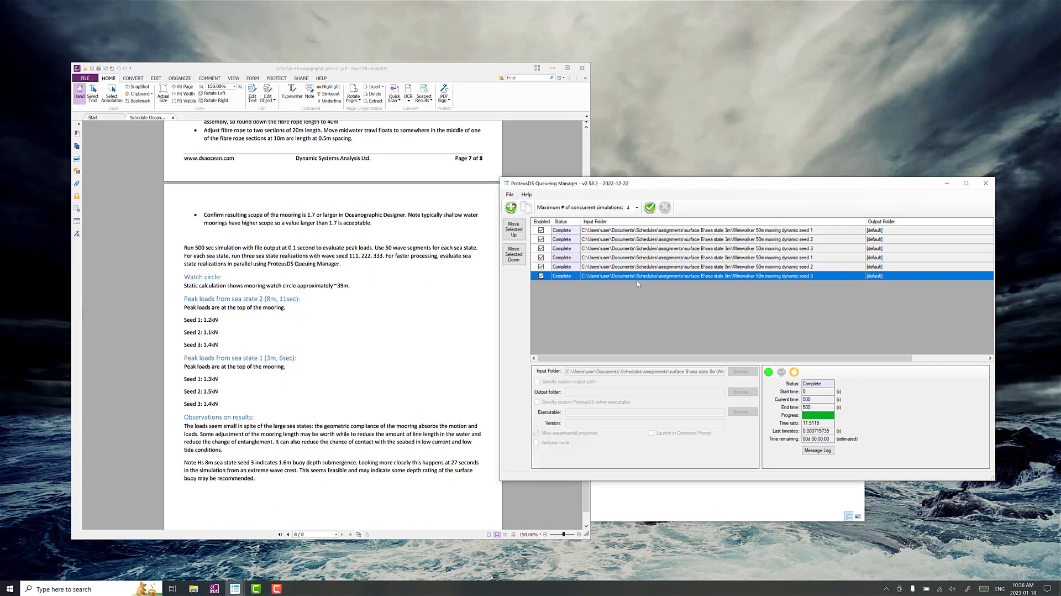
pyautogui.rightClick(638, 279)
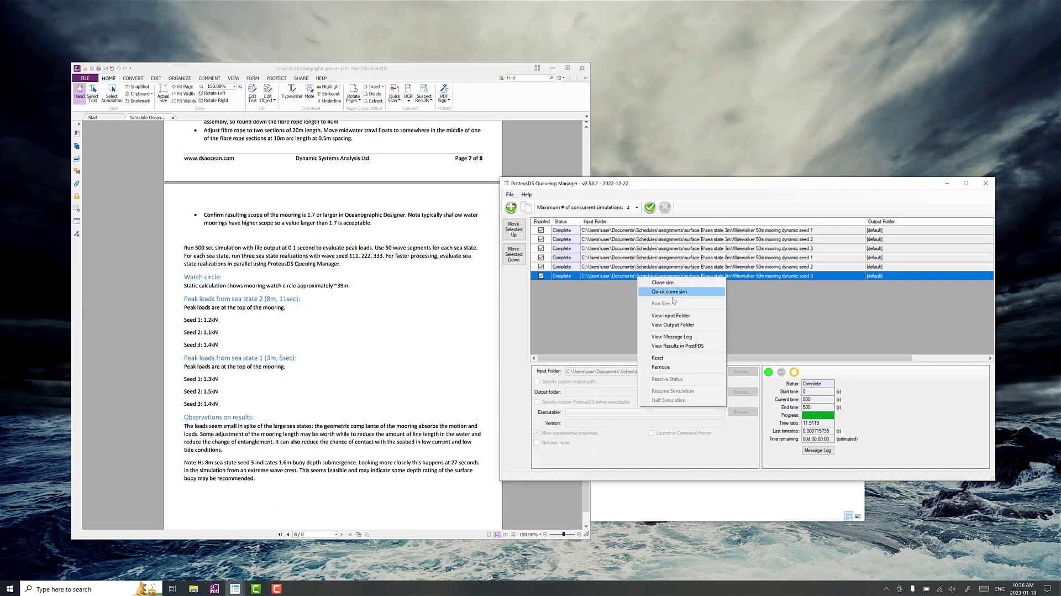
pyautogui.click(680, 345)
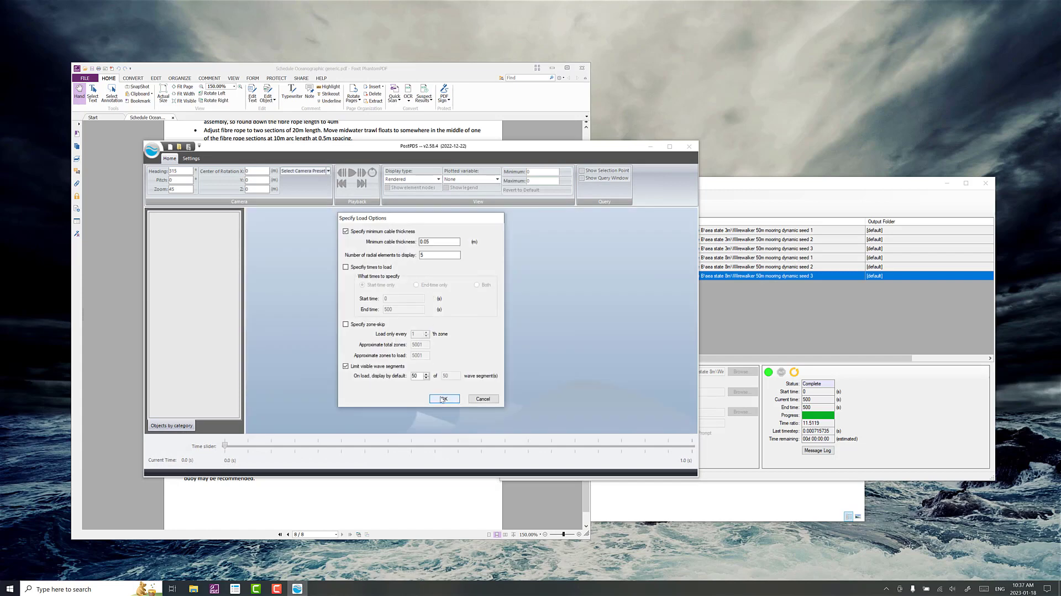
pyautogui.click(443, 398)
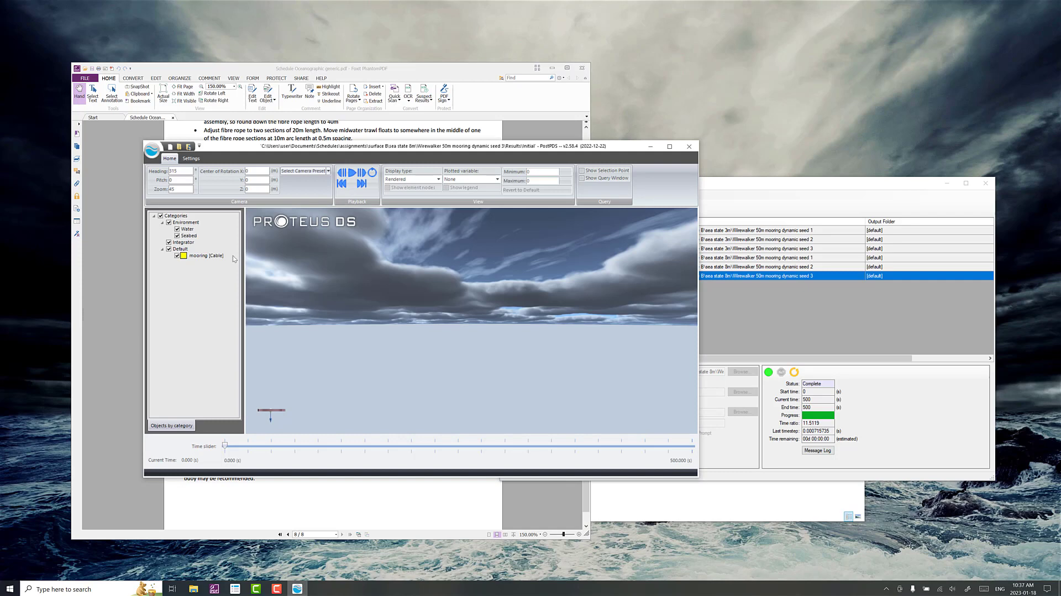
# - Centre the camera on the mooring cable and show it in Engineering display with a preset view at heading 270
pyautogui.doubleClick(206, 255)
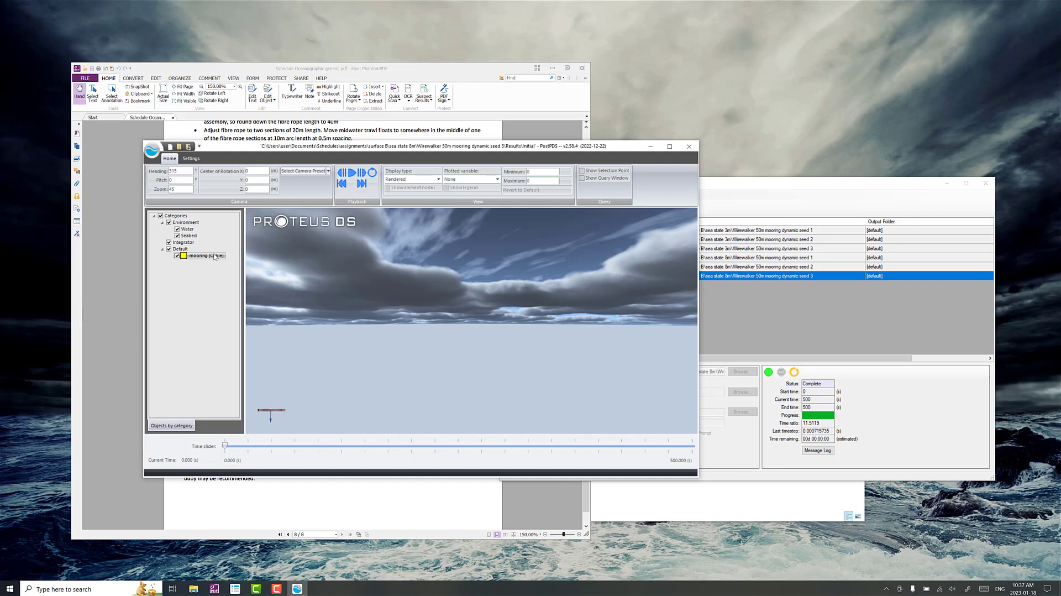
pyautogui.click(191, 159)
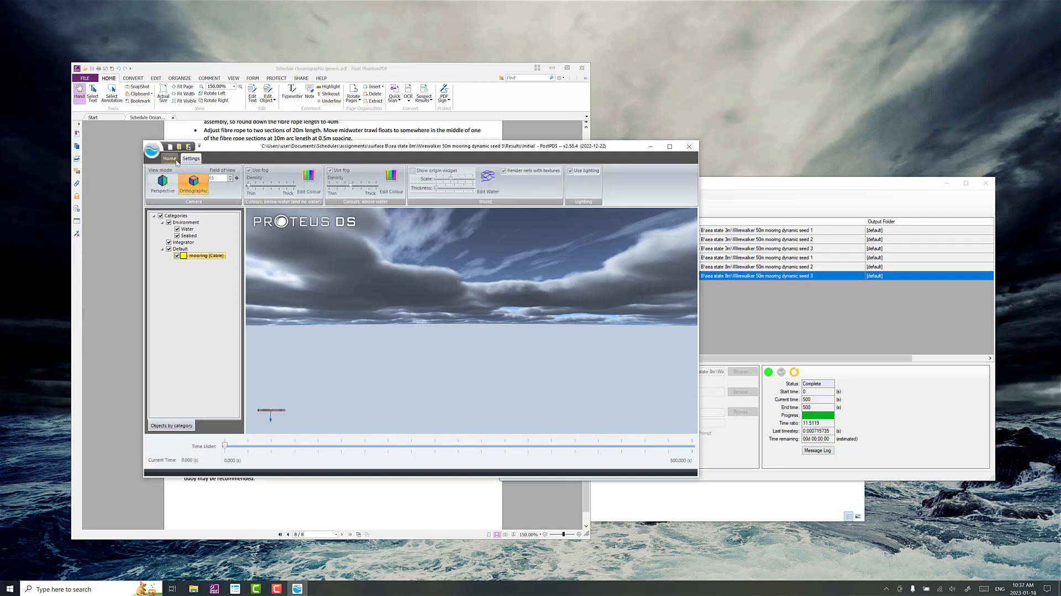
pyautogui.click(170, 158)
pyautogui.click(421, 179)
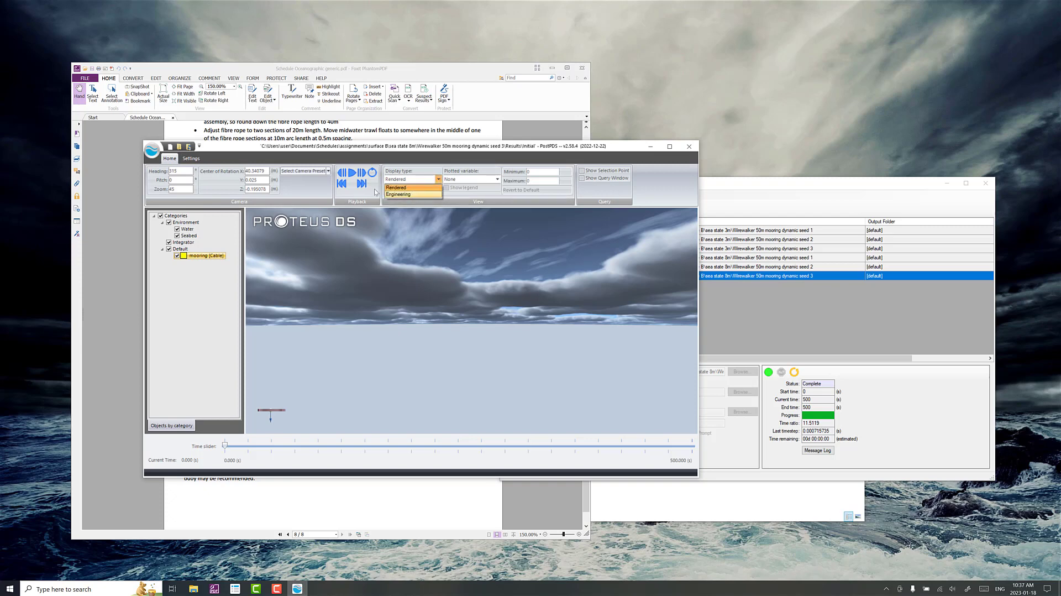
pyautogui.click(399, 194)
pyautogui.click(310, 172)
pyautogui.click(296, 201)
# - Inspect the whole mooring profile up close and advance the simulation playback to about 290 s
pyautogui.scroll(4, 476, 334)
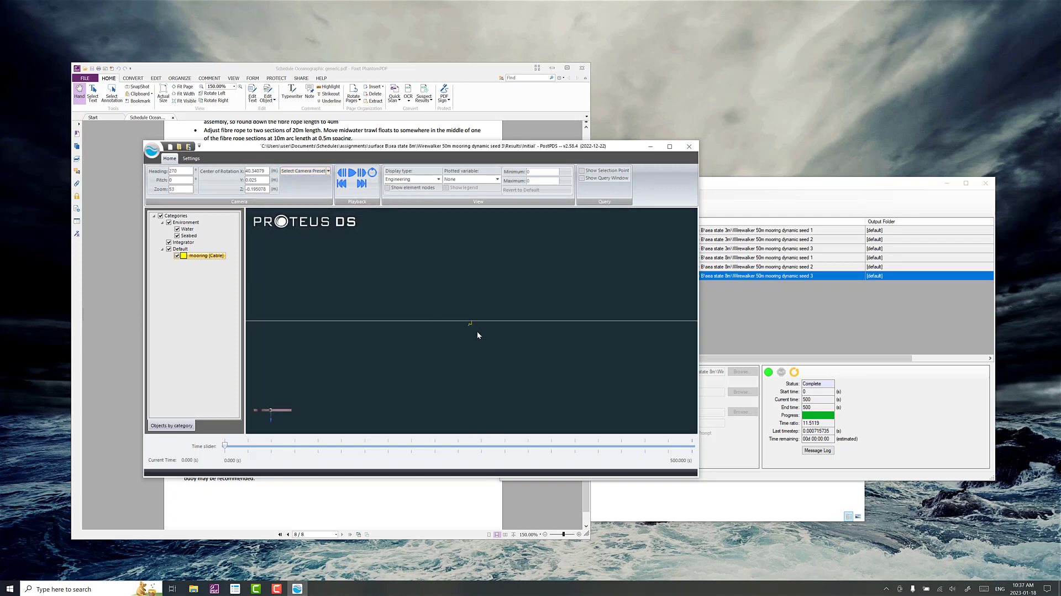
pyautogui.scroll(3, 479, 337)
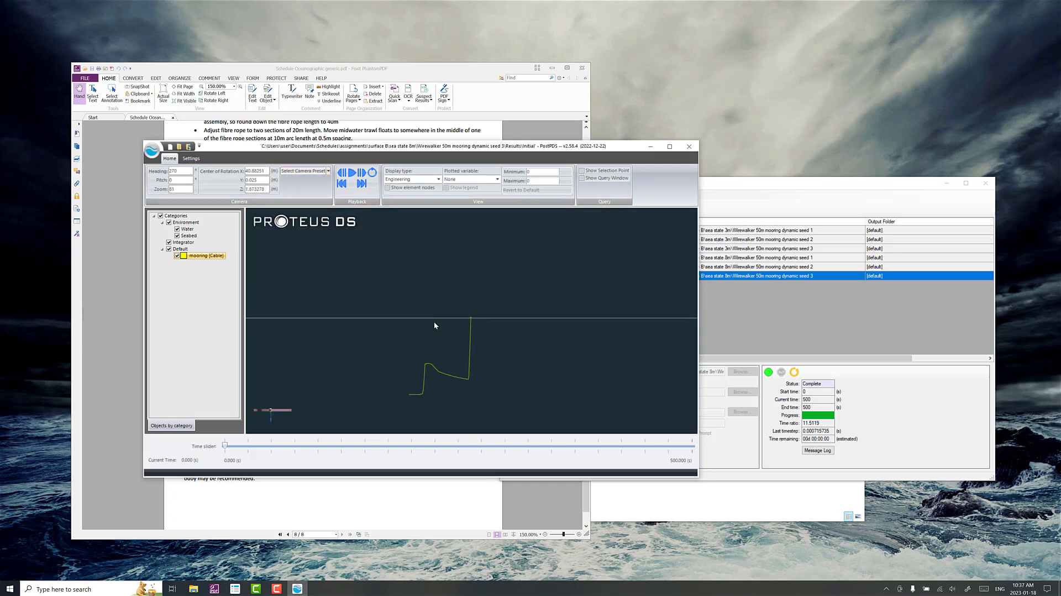
pyautogui.scroll(4, 433, 320)
pyautogui.scroll(1, 442, 334)
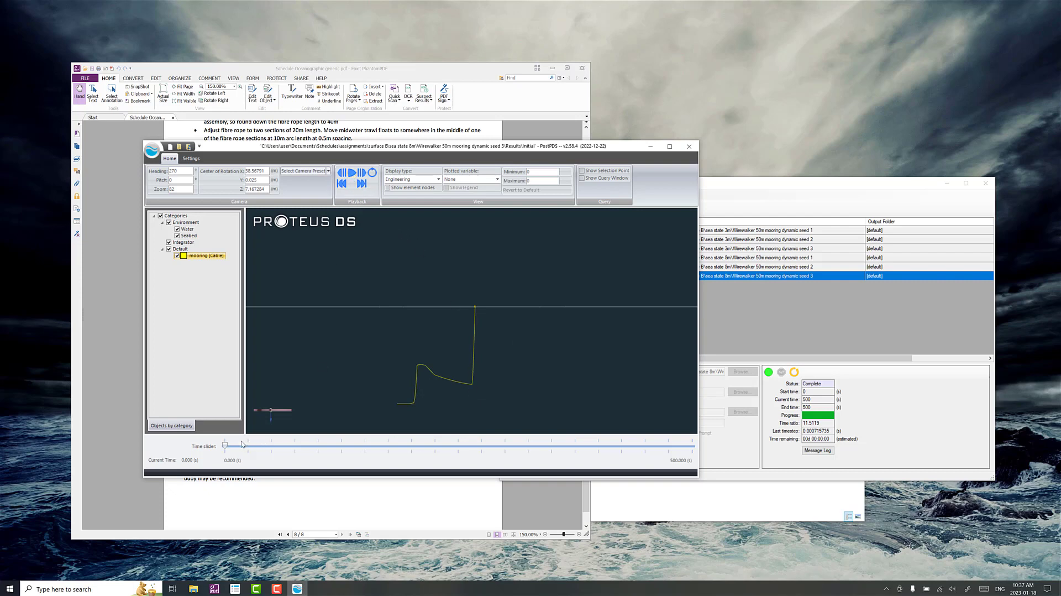
pyautogui.moveTo(225, 447); pyautogui.dragTo(496, 459)
# - Plot Tension vs Time for element 1 of the mooring, examine its peaks, then close the plot and minimise PostPDS
pyautogui.rightClick(207, 260)
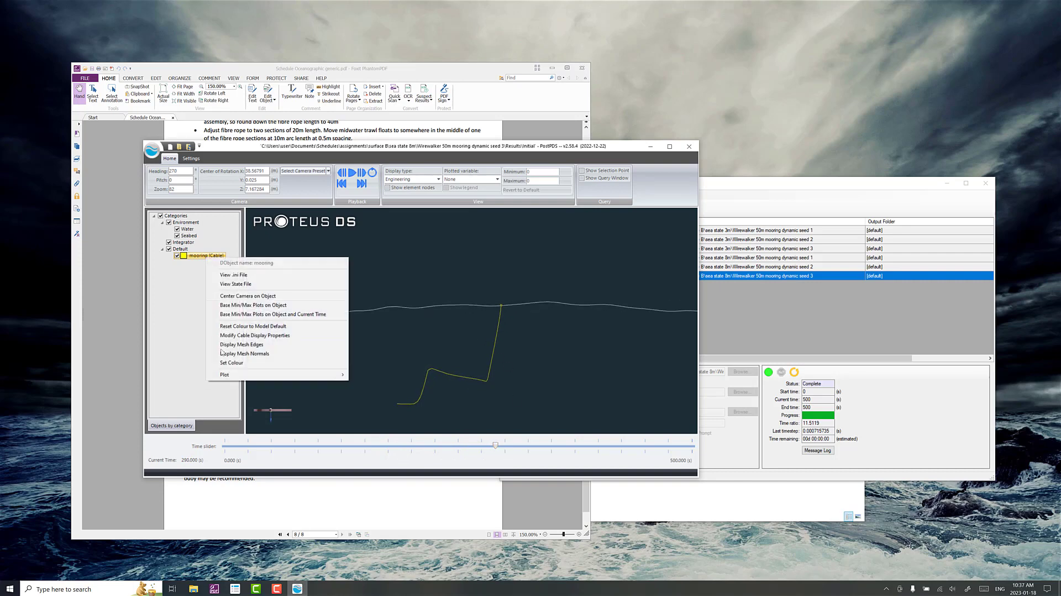
pyautogui.moveTo(309, 374)
pyautogui.moveTo(379, 375)
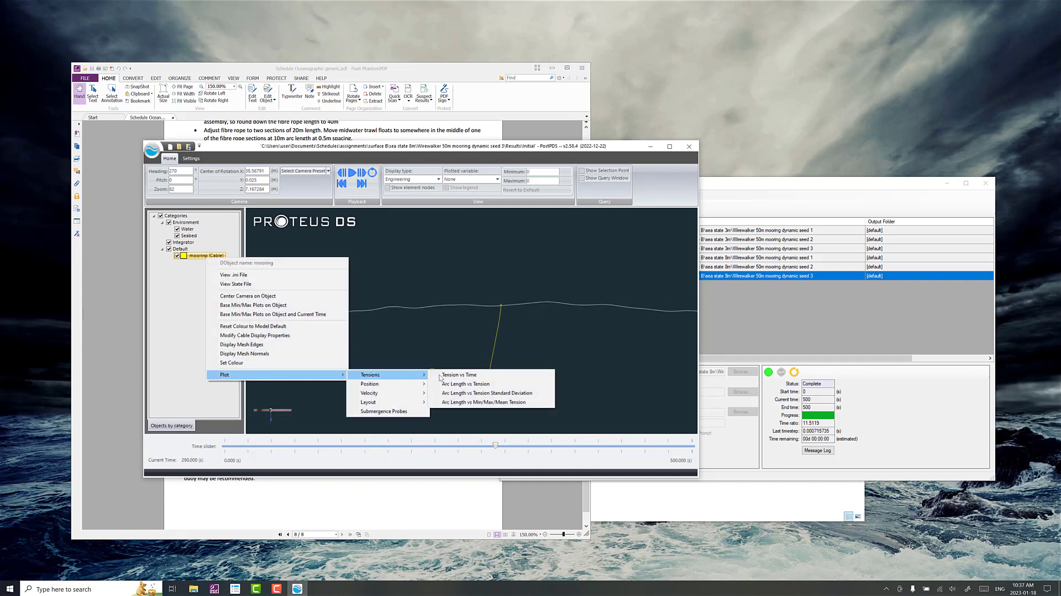
pyautogui.click(453, 375)
pyautogui.click(432, 339)
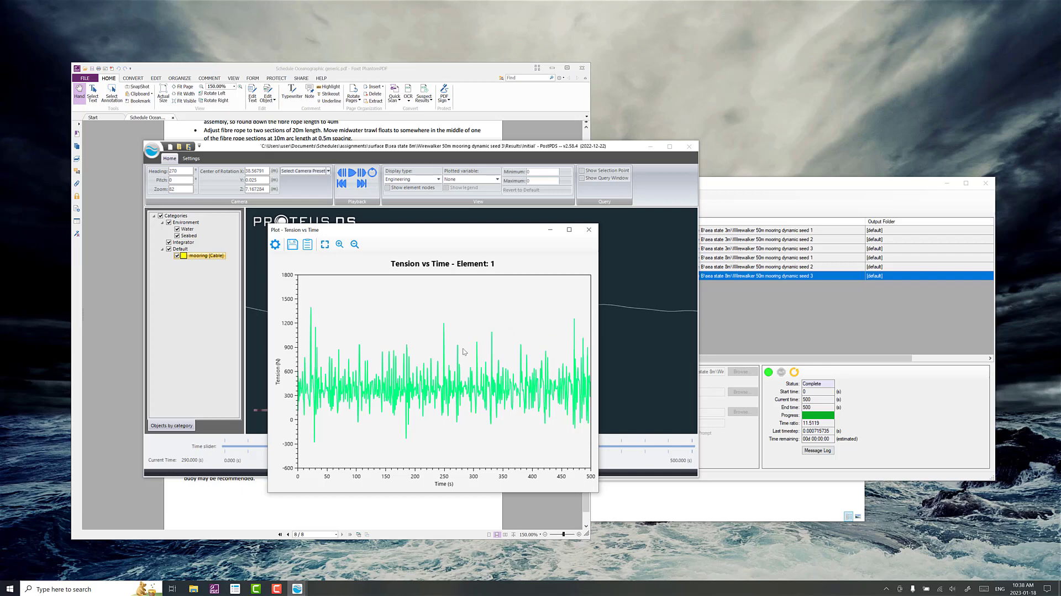
pyautogui.click(588, 229)
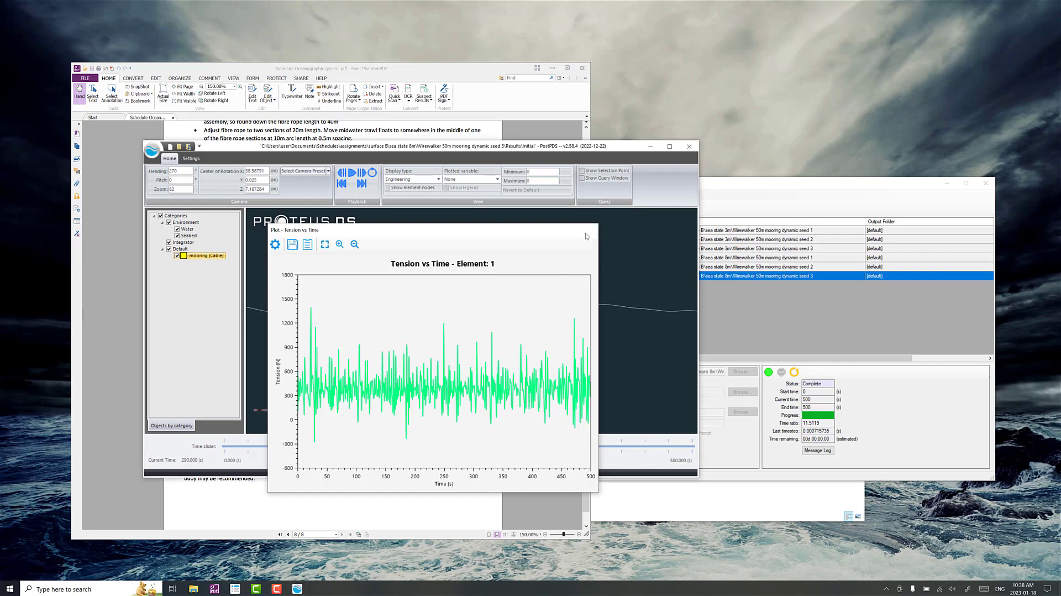
pyautogui.click(650, 146)
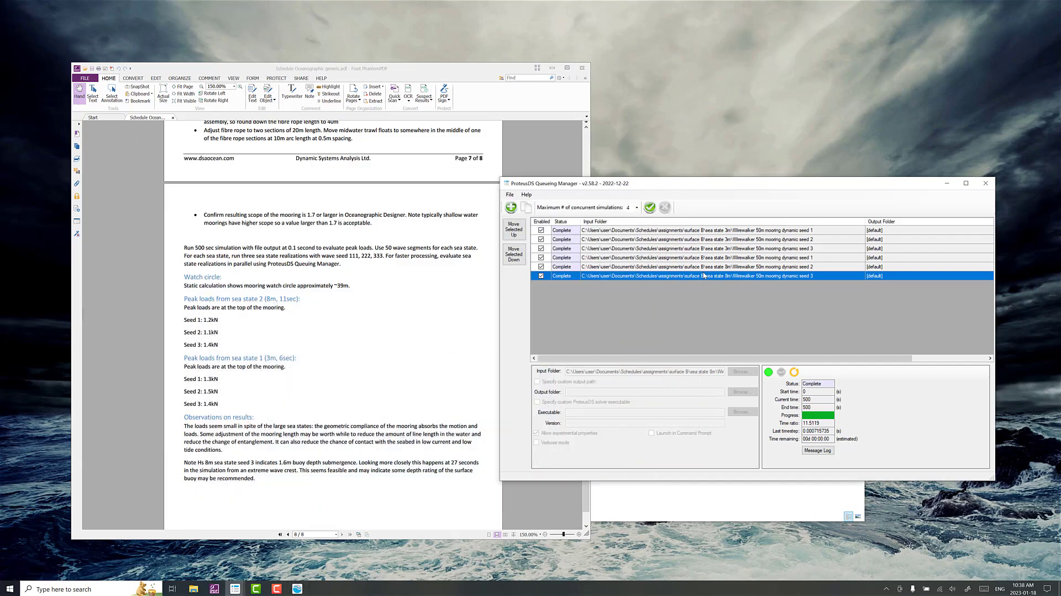
# - Launch the ProteusDS Report Tool and choose the Single Leg Mooring report template
pyautogui.click(9, 589)
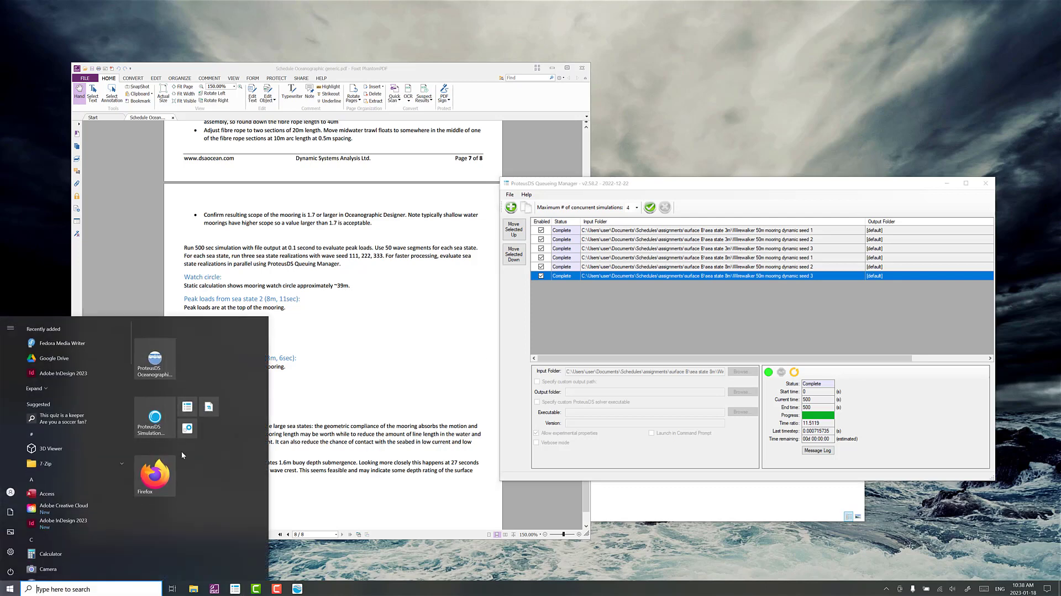
pyautogui.click(212, 409)
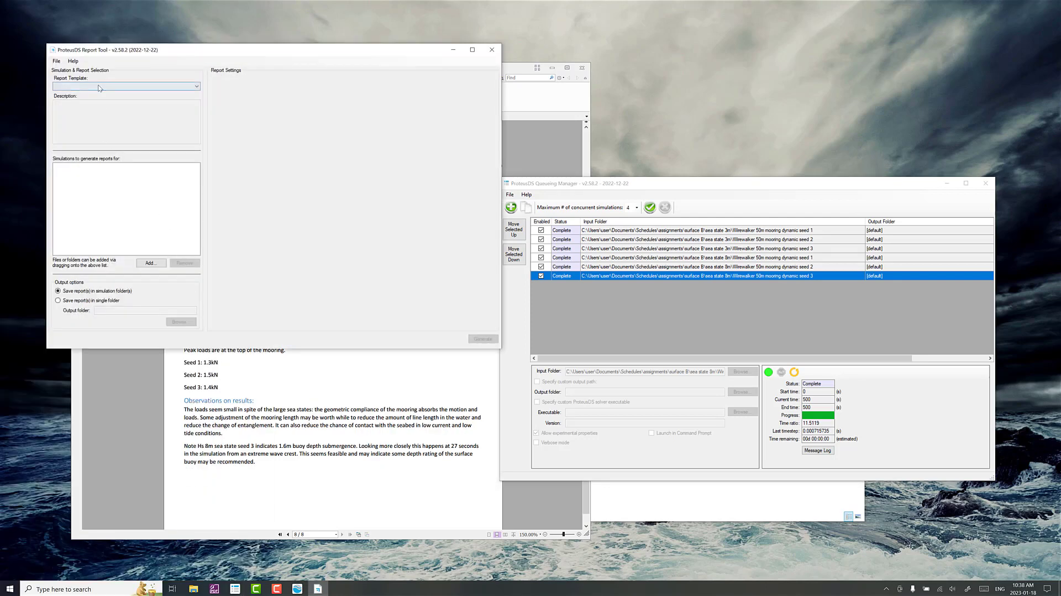
pyautogui.click(99, 88)
pyautogui.click(110, 101)
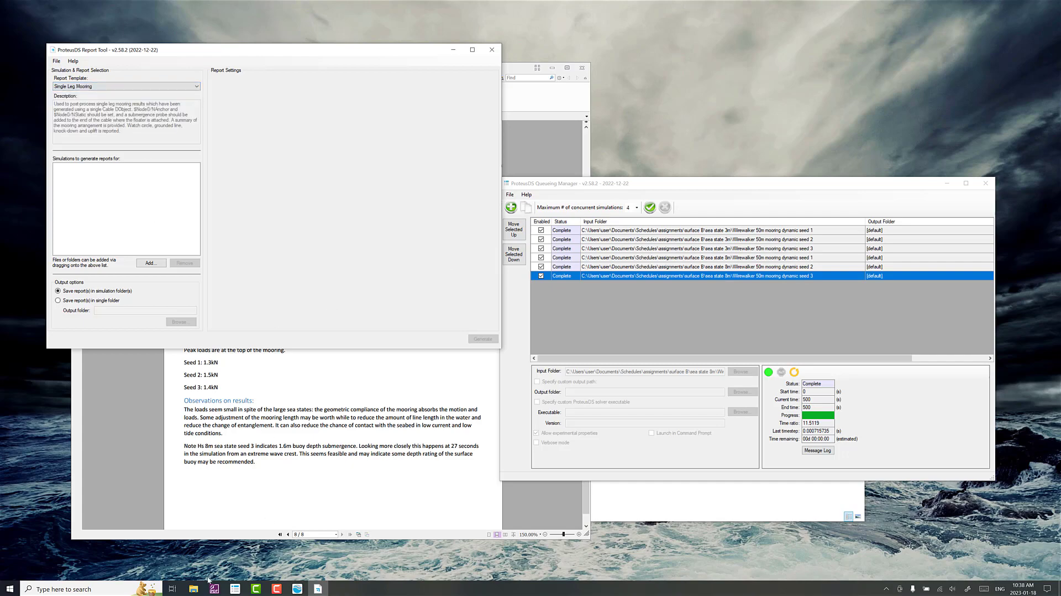
# - Add the simulations in the sea state 8m folder to the list of simulations to report on
pyautogui.moveTo(194, 586)
pyautogui.click(226, 558)
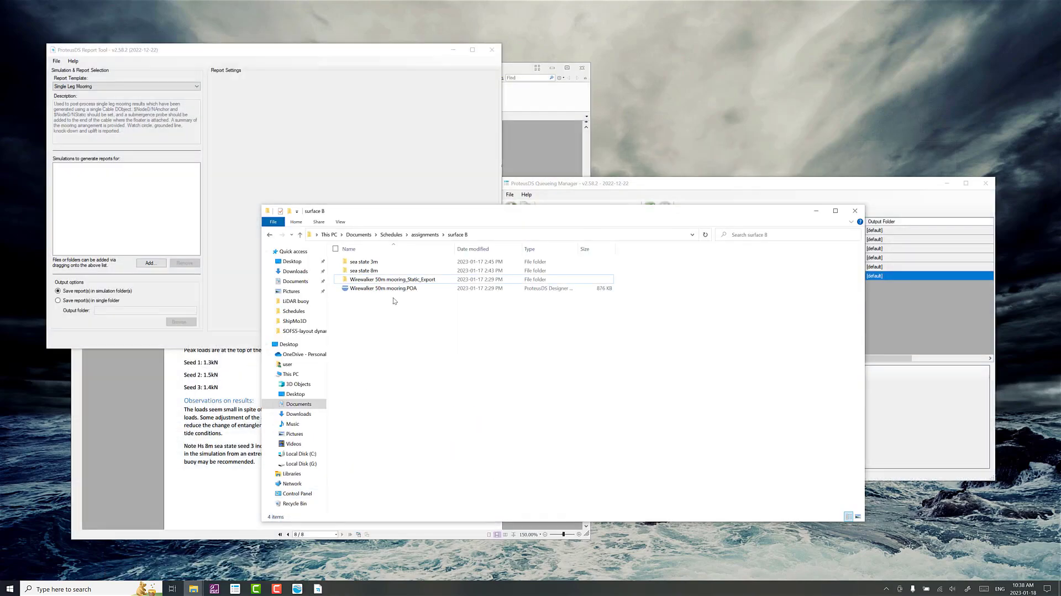
pyautogui.click(379, 272)
pyautogui.moveTo(379, 211); pyautogui.dragTo(519, 278)
pyautogui.moveTo(507, 339); pyautogui.dragTo(136, 217)
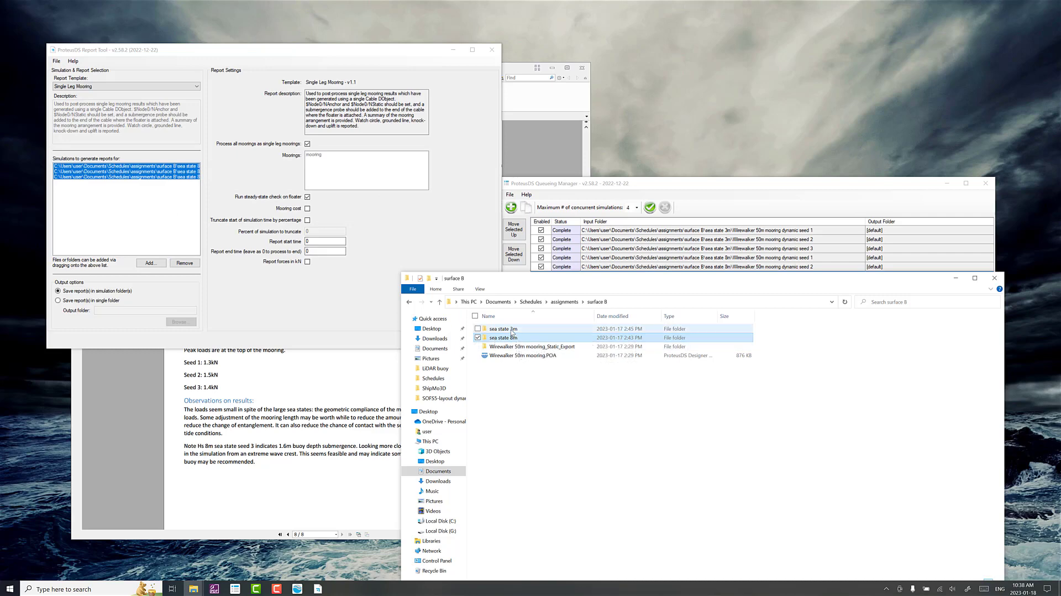
pyautogui.click(346, 270)
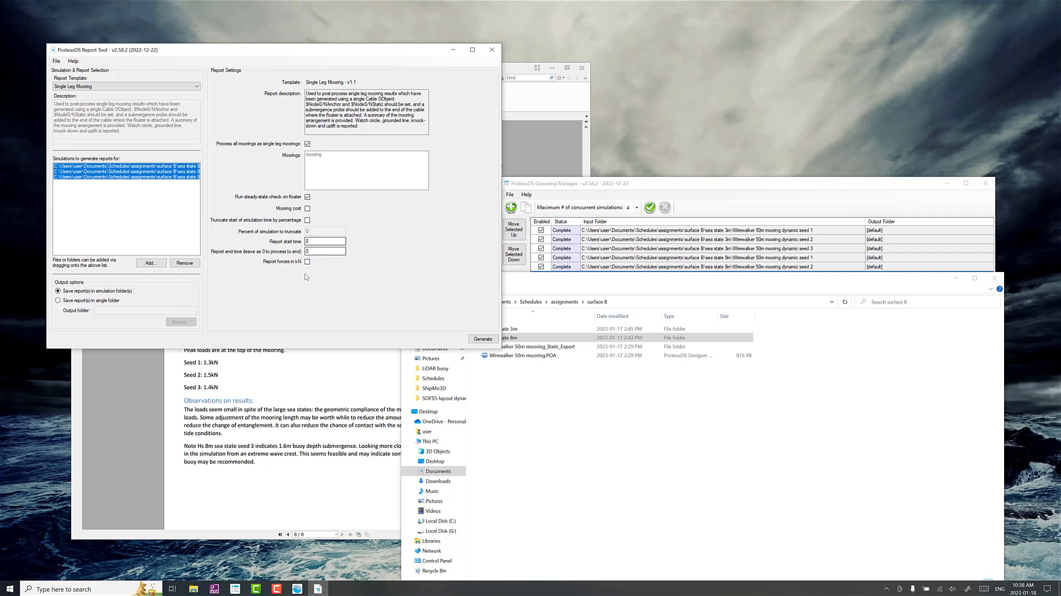
# - Set the report start time to 10 and generate the reports for the sea state 8m simulations
pyautogui.doubleClick(310, 241)
pyautogui.write('1')
pyautogui.click(484, 339)
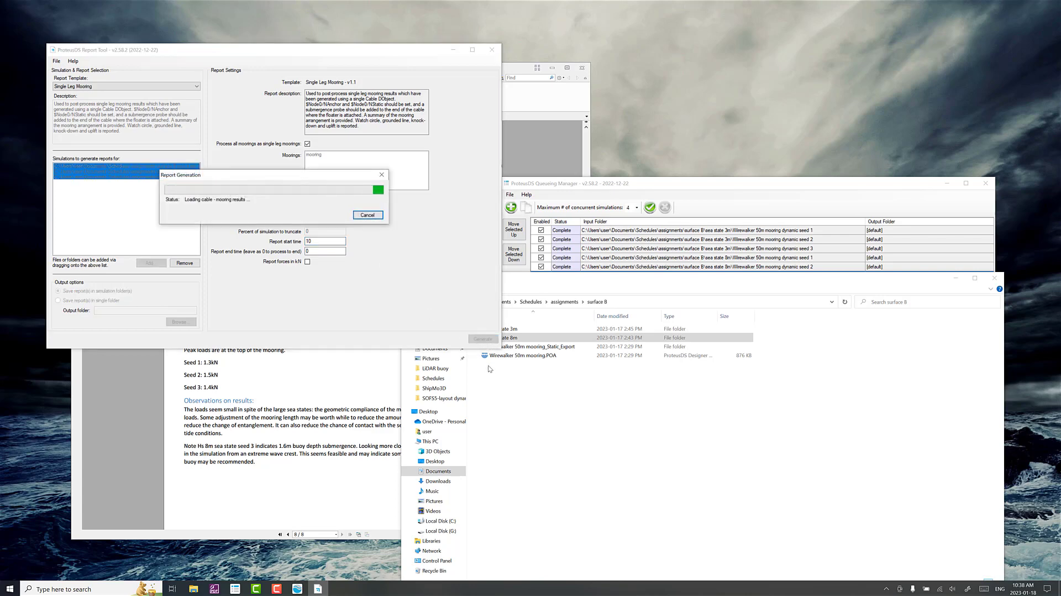
# - Open the sea state 8m folder, and view the completed reports for seeds 1, 2 and 3
pyautogui.click(511, 338)
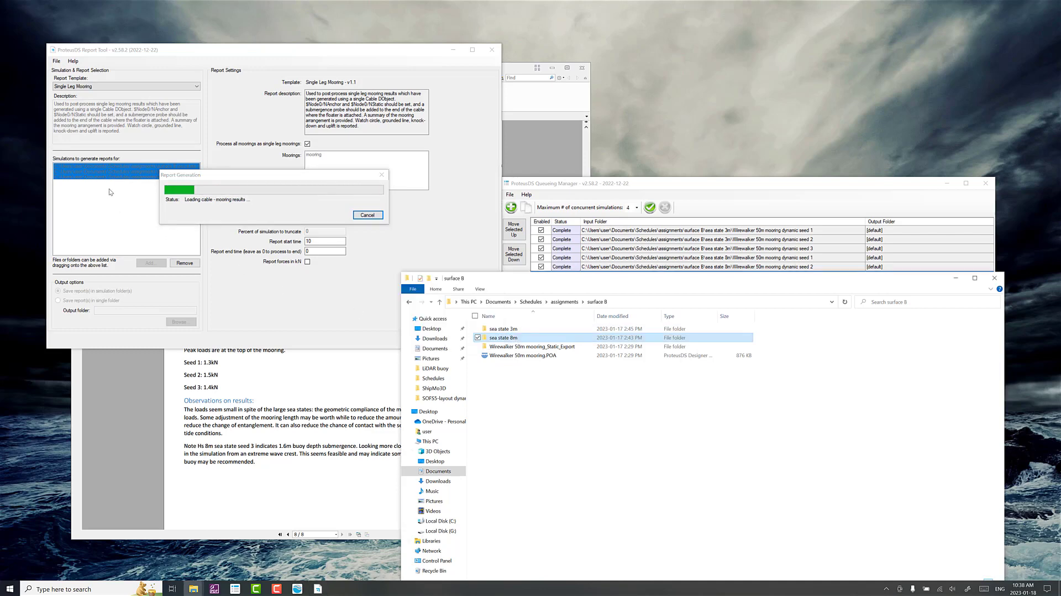
pyautogui.doubleClick(508, 337)
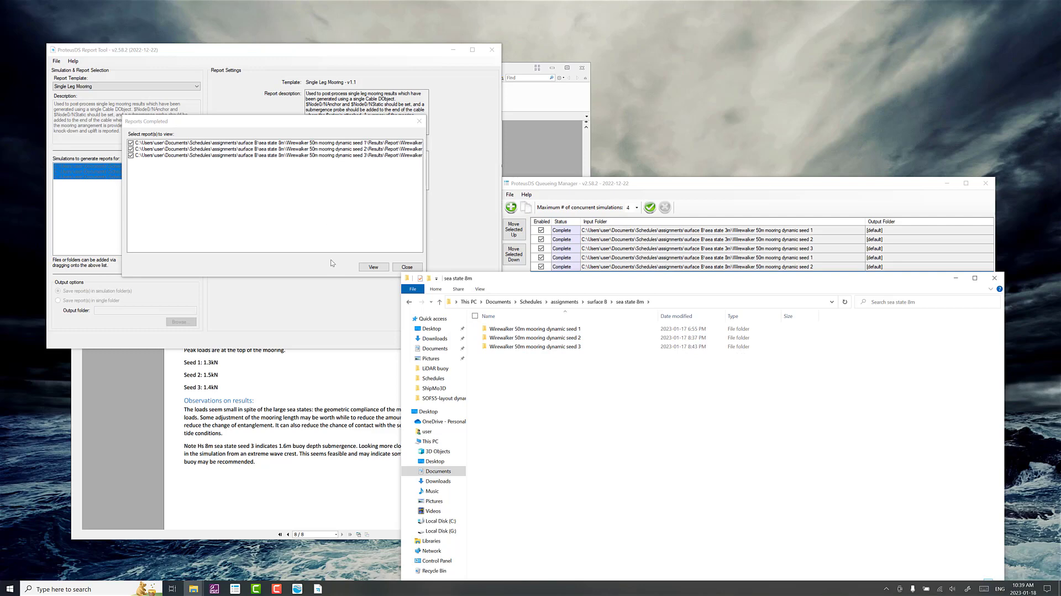
pyautogui.click(373, 267)
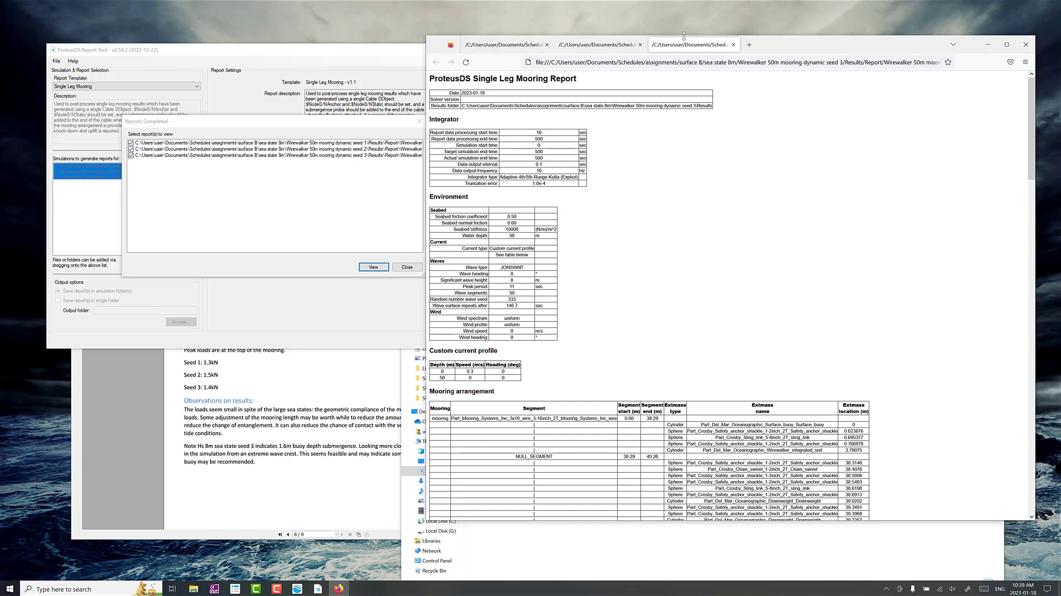
# - Check the significant wave height and peak period in the seed 3 report against the sea state in the assignment PDF
pyautogui.moveTo(448, 298); pyautogui.dragTo(521, 305)
pyautogui.click(230, 381)
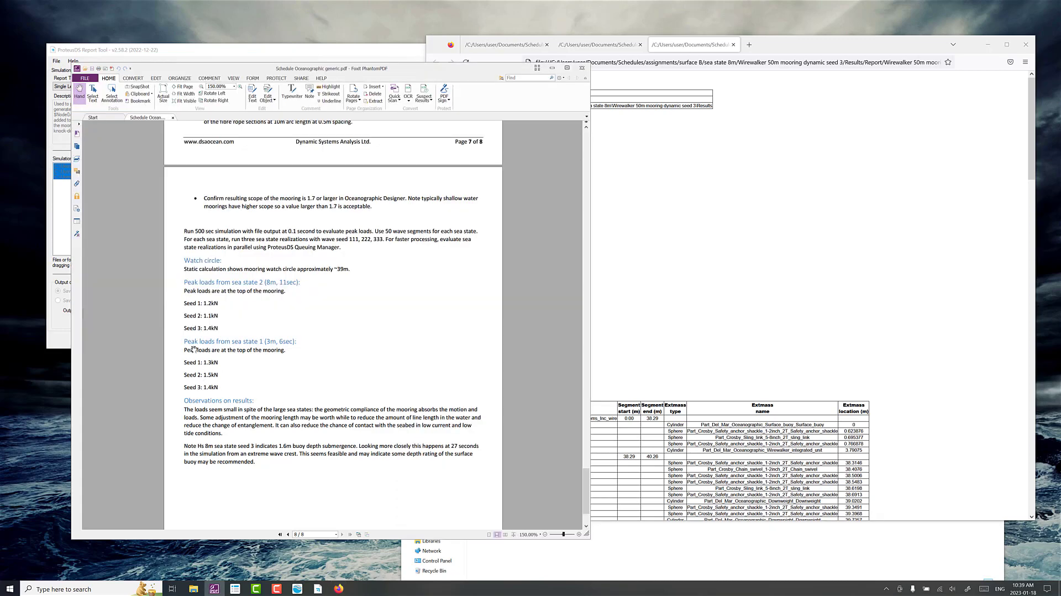
pyautogui.hotkey('alt', 'Tab')
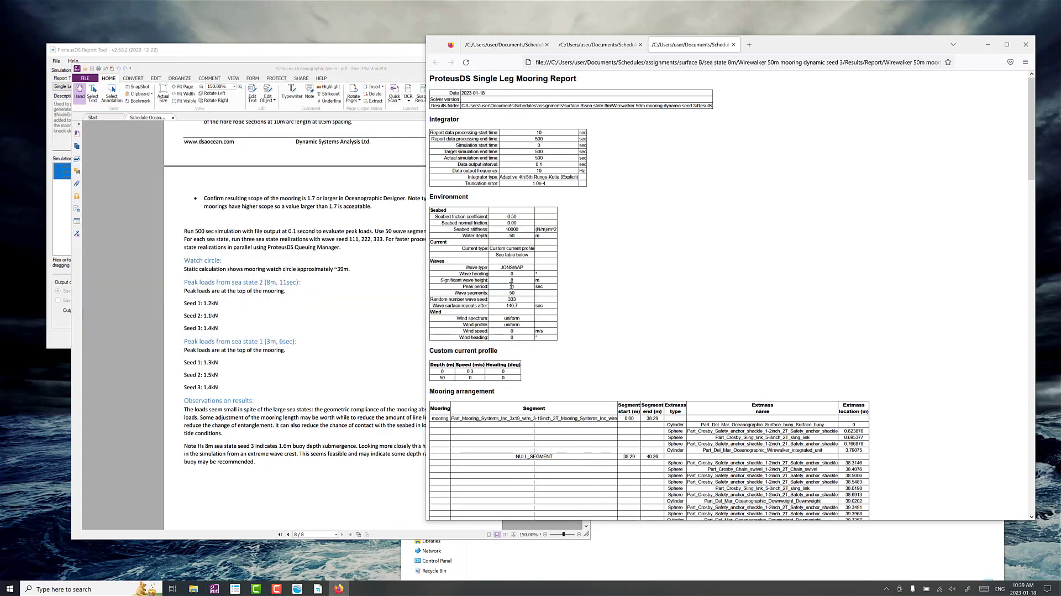
pyautogui.doubleClick(524, 281)
pyautogui.doubleClick(512, 286)
# - Examine the maximum cable segment and end tensions in the seed 3 report and compare them with the PDF's peak loads
pyautogui.scroll(-10, 568, 355)
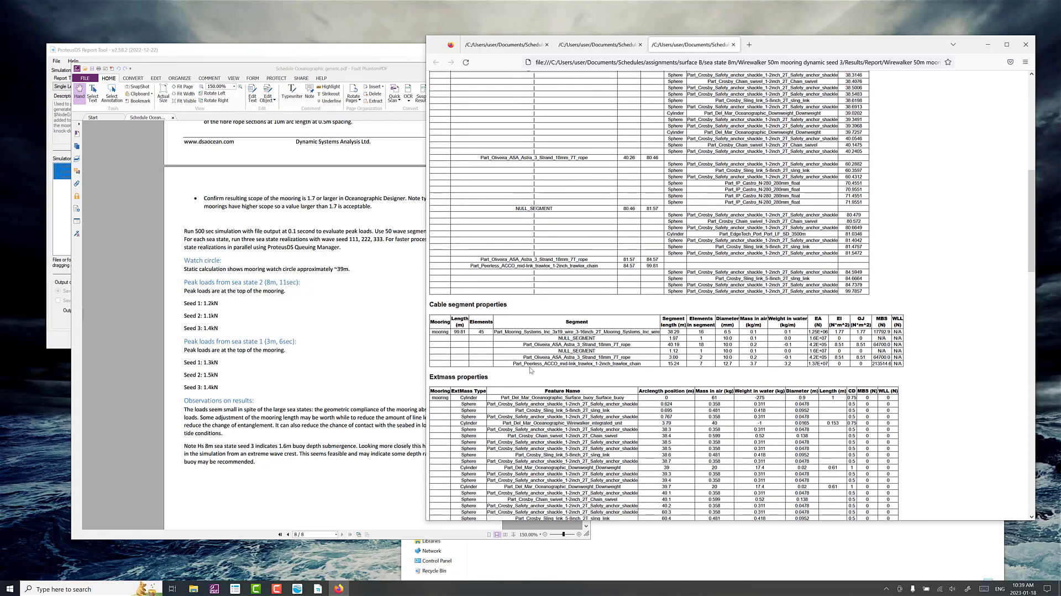
pyautogui.scroll(-6, 529, 367)
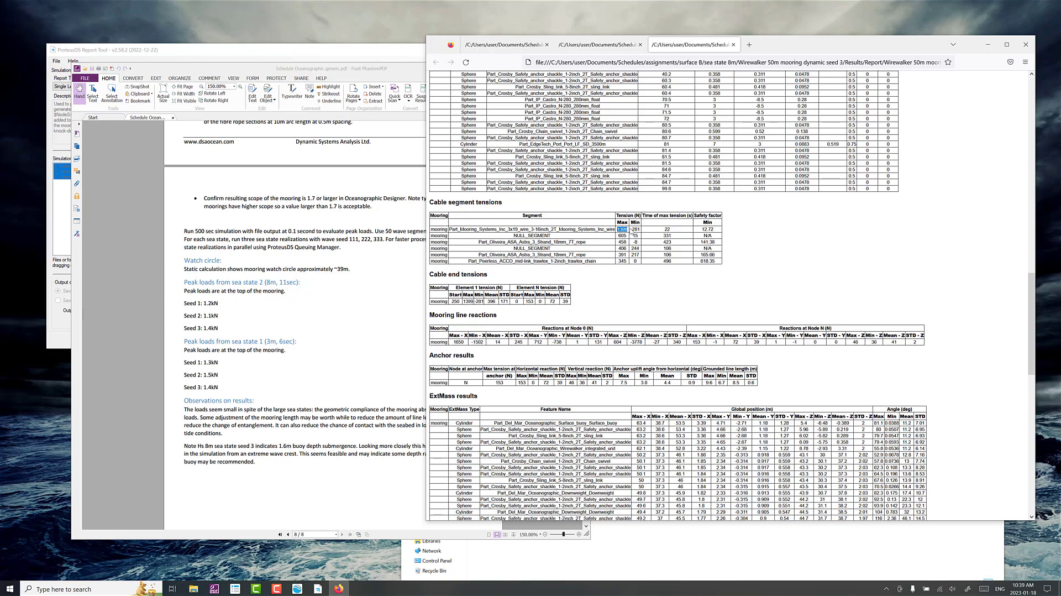
pyautogui.doubleClick(467, 301)
pyautogui.click(261, 418)
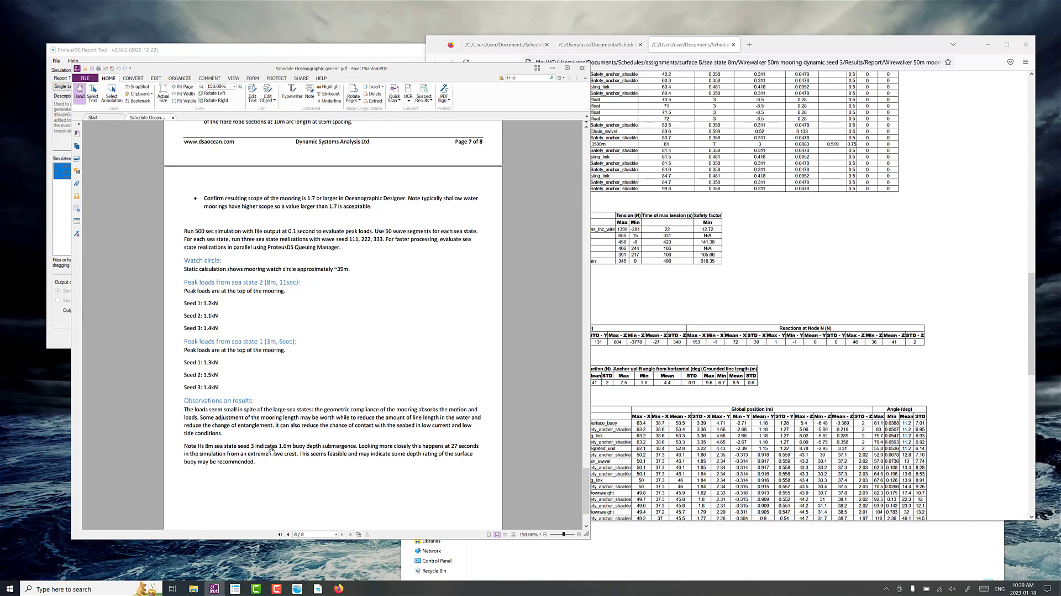
# - Examine the submergence probe results and the time of minimum floater depth in the seed 3 report
pyautogui.click(695, 291)
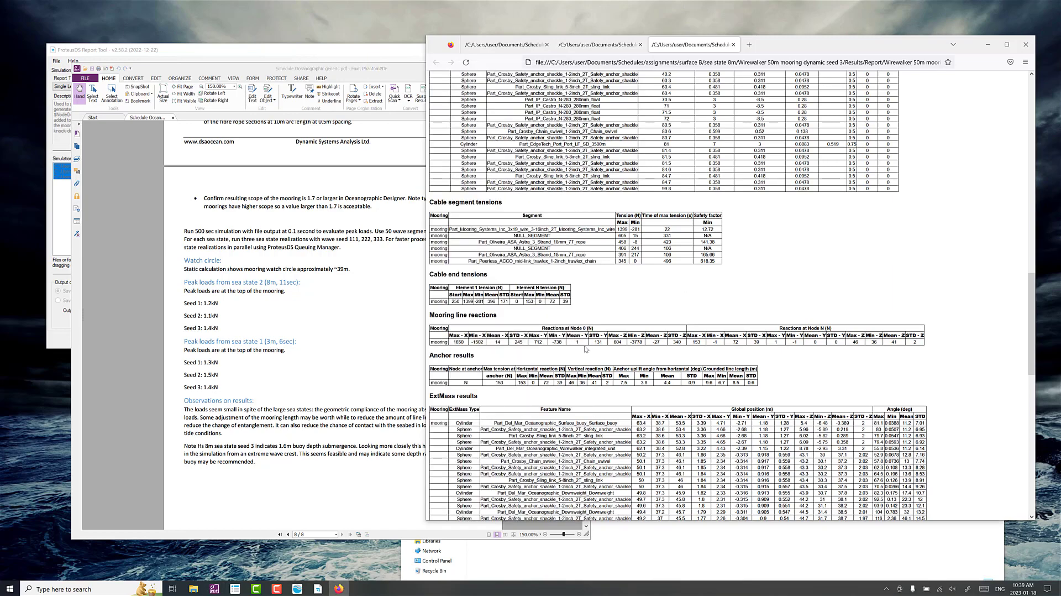
pyautogui.scroll(-10, 556, 437)
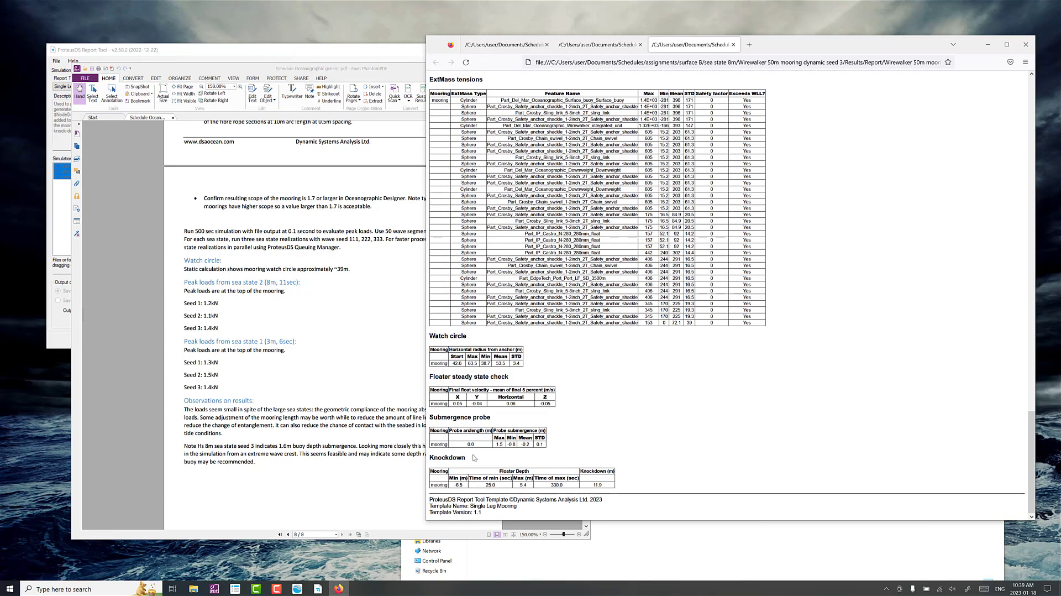
pyautogui.moveTo(430, 419); pyautogui.dragTo(489, 421)
pyautogui.doubleClick(497, 444)
pyautogui.click(458, 485)
pyautogui.doubleClick(494, 484)
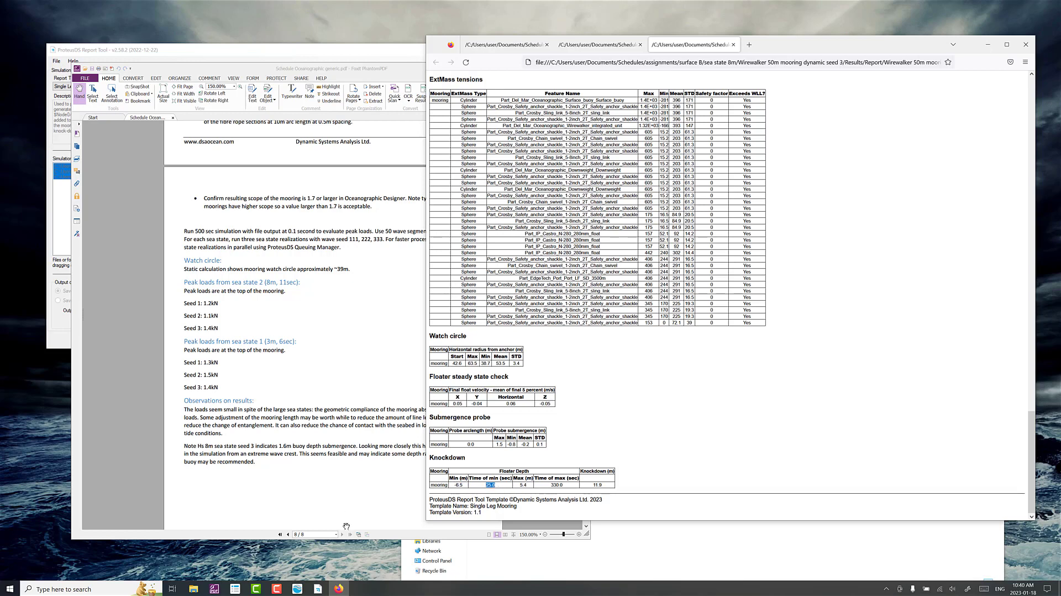
# - Switch to PostPDS, set the seed 3 simulation to the perspective view mode, and centre the view on the mooring from above the water
pyautogui.click(298, 589)
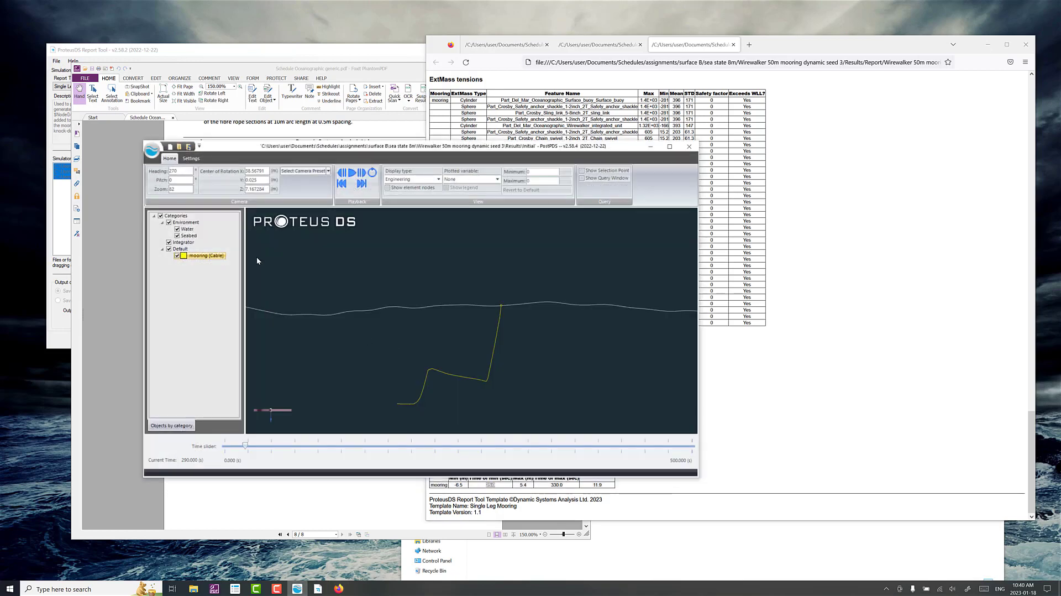
pyautogui.click(190, 158)
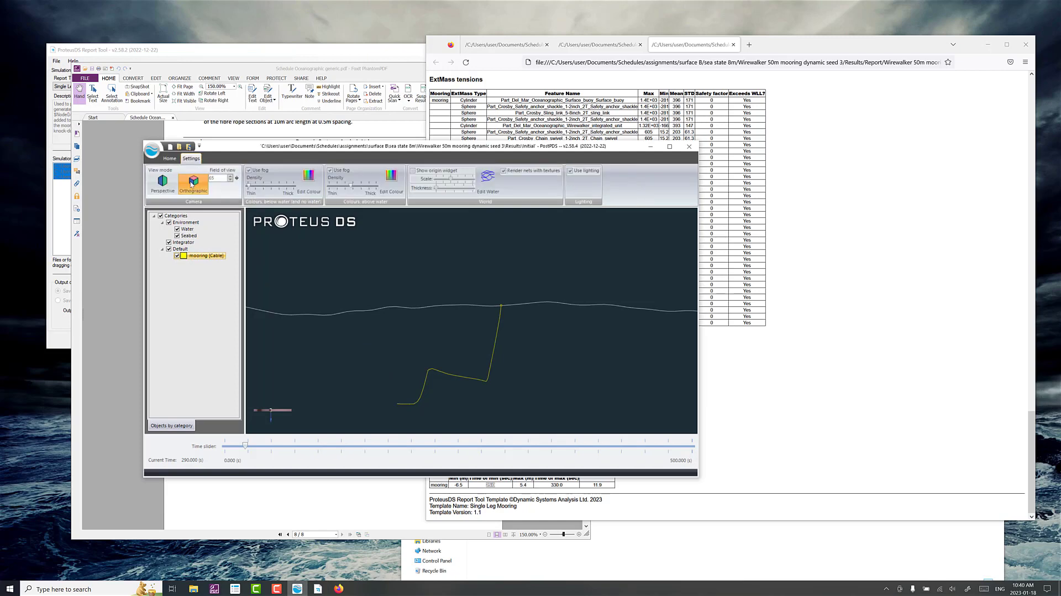
pyautogui.click(164, 182)
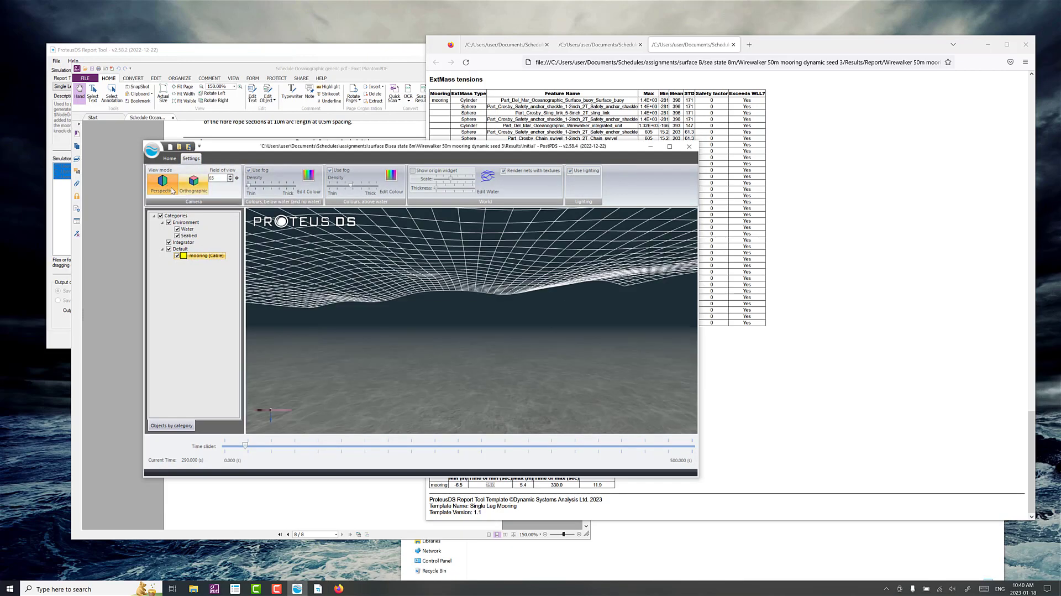
pyautogui.doubleClick(205, 257)
pyautogui.moveTo(386, 292); pyautogui.dragTo(372, 393)
pyautogui.scroll(-5, 386, 303)
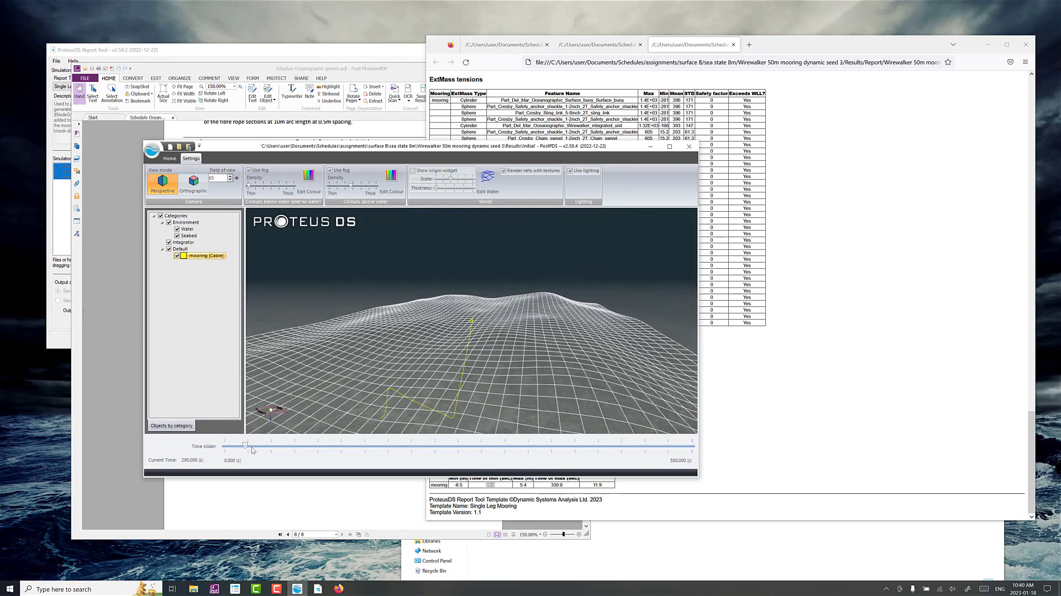
# - Set the playback time to 21 s, keep the Engineering display type, and frame the surface buoy up close
pyautogui.moveTo(246, 448); pyautogui.dragTo(241, 449)
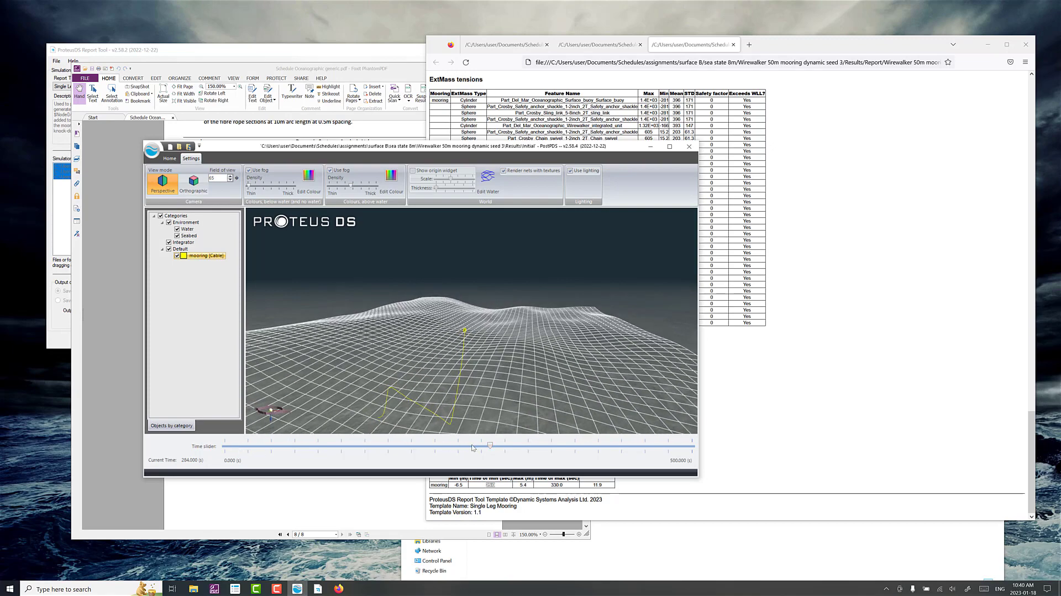
pyautogui.moveTo(490, 448); pyautogui.dragTo(246, 450)
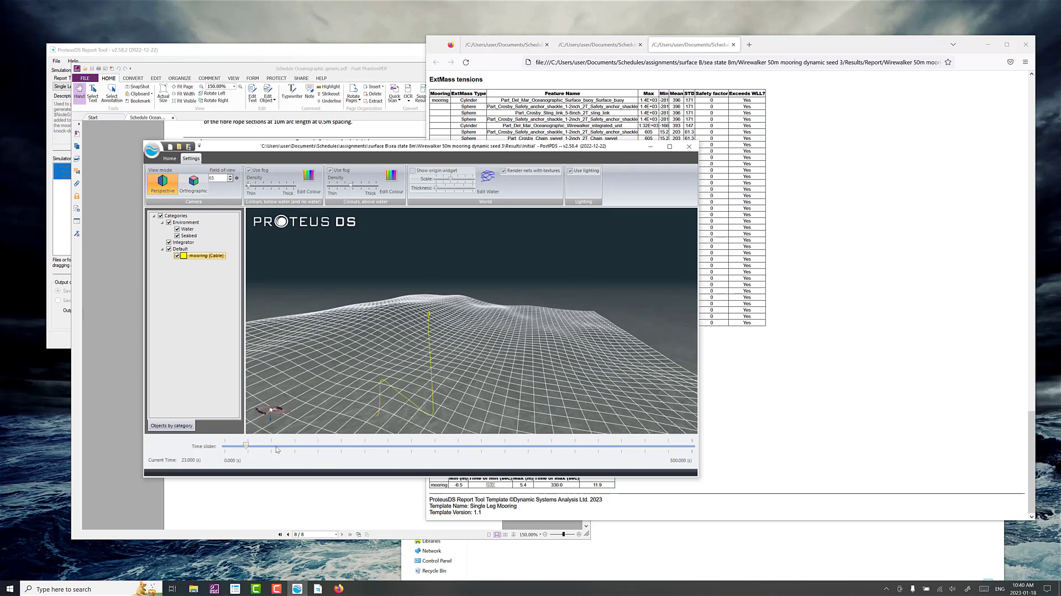
pyautogui.moveTo(247, 447); pyautogui.dragTo(245, 447)
pyautogui.click(170, 158)
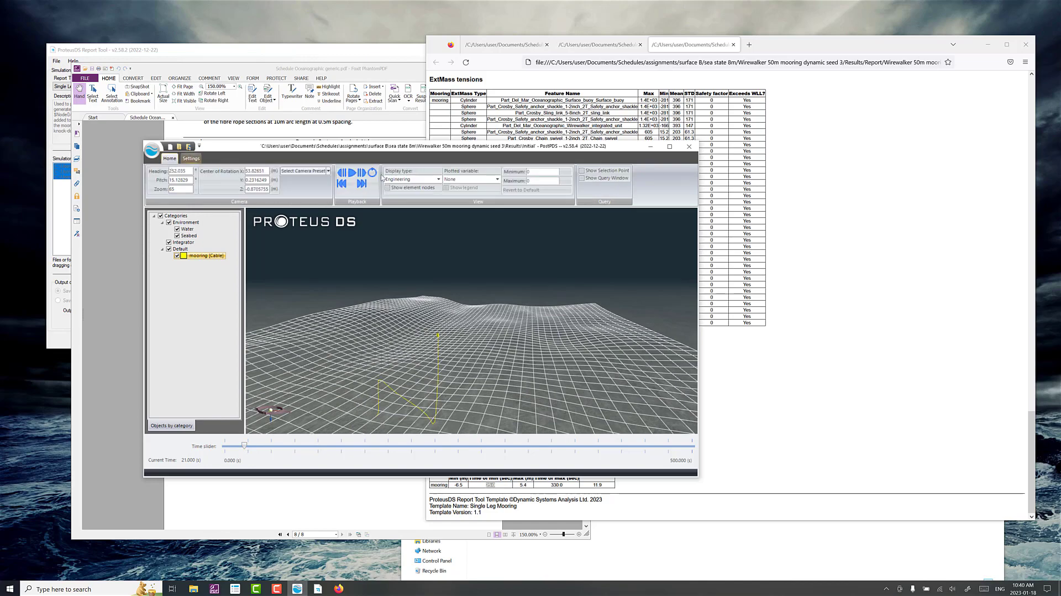
pyautogui.click(413, 179)
pyautogui.click(414, 194)
pyautogui.scroll(3, 425, 353)
pyautogui.moveTo(415, 351)
pyautogui.mouseDown()
pyautogui.moveTo(375, 349)
pyautogui.moveTo(402, 352)
pyautogui.mouseUp()
pyautogui.moveTo(402, 352); pyautogui.dragTo(503, 335, button='middle')
pyautogui.scroll(2, 460, 347)
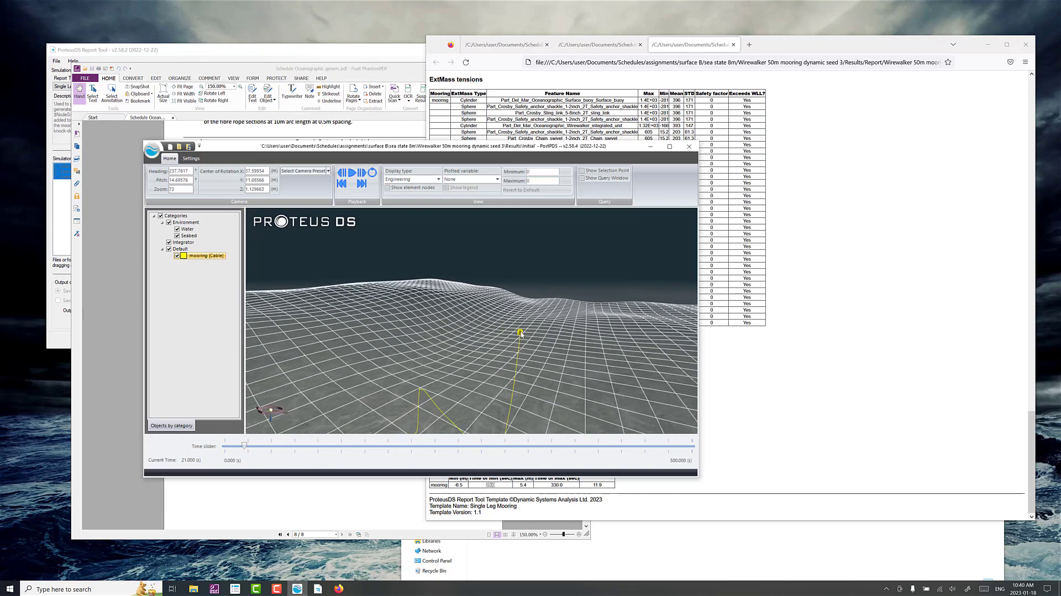
pyautogui.moveTo(511, 338)
pyautogui.mouseDown()
pyautogui.moveTo(489, 334)
pyautogui.moveTo(516, 340)
pyautogui.mouseUp()
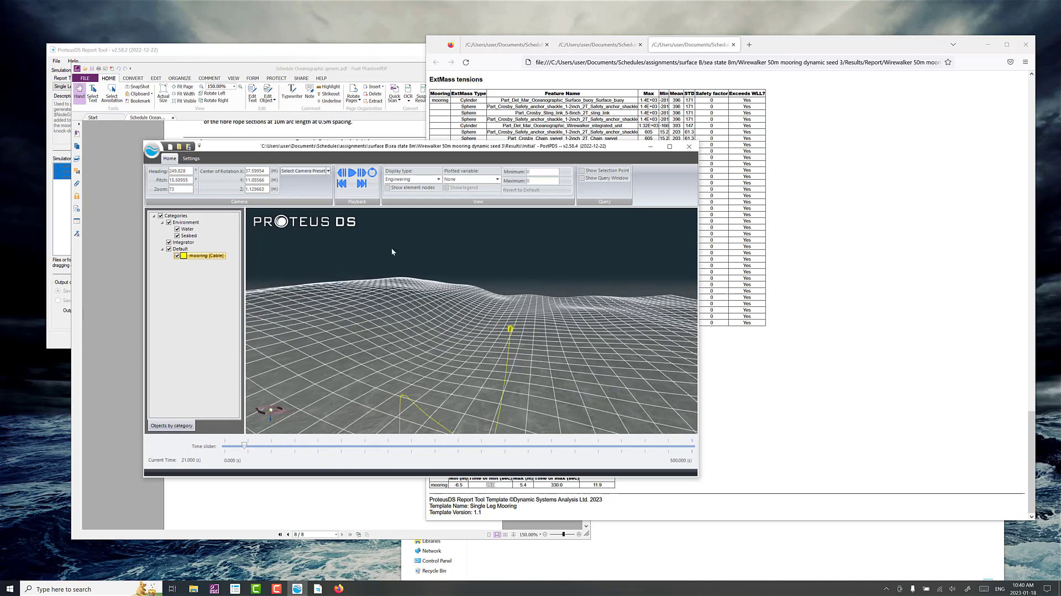
# - Play the animation from 21 s, follow the surface buoy's motion through the waves, and pause the playback
pyautogui.click(354, 173)
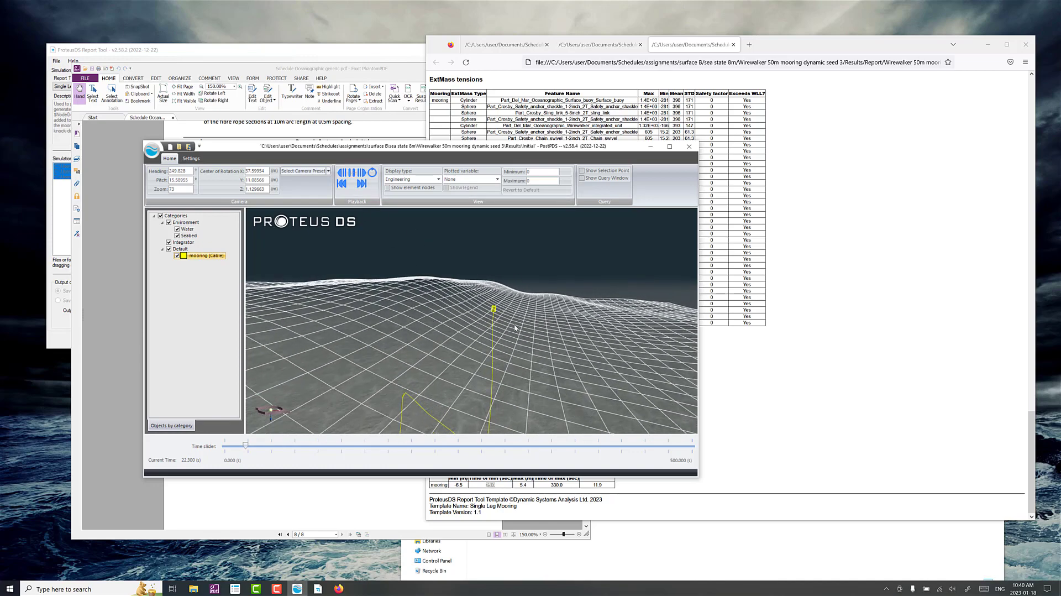
pyautogui.moveTo(513, 344); pyautogui.dragTo(583, 310, button='middle')
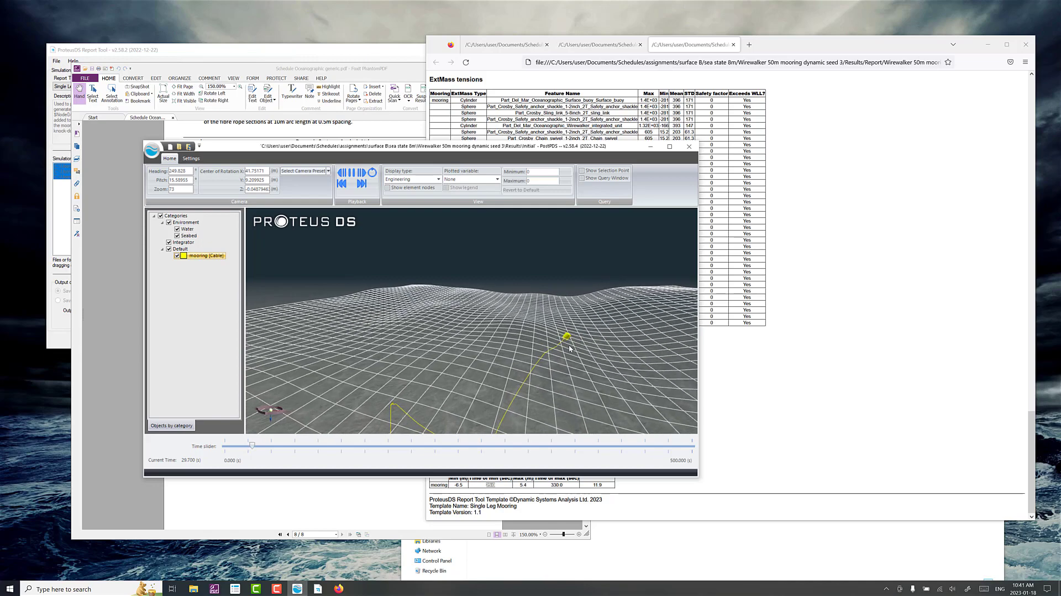
pyautogui.moveTo(565, 346); pyautogui.dragTo(508, 330, button='middle')
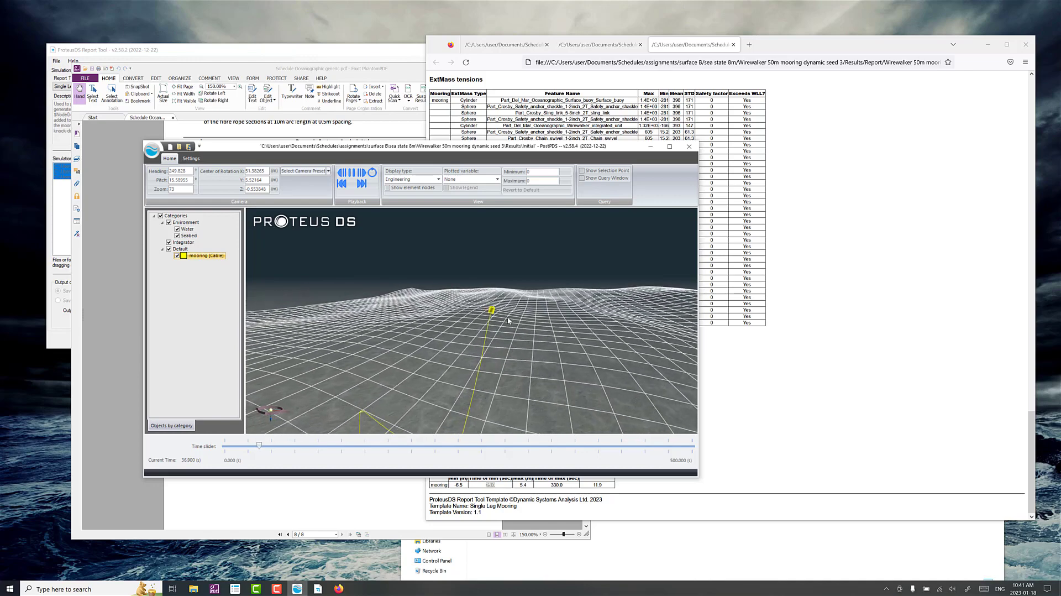
pyautogui.moveTo(507, 325); pyautogui.dragTo(493, 360)
pyautogui.moveTo(493, 360); pyautogui.dragTo(499, 348, button='right')
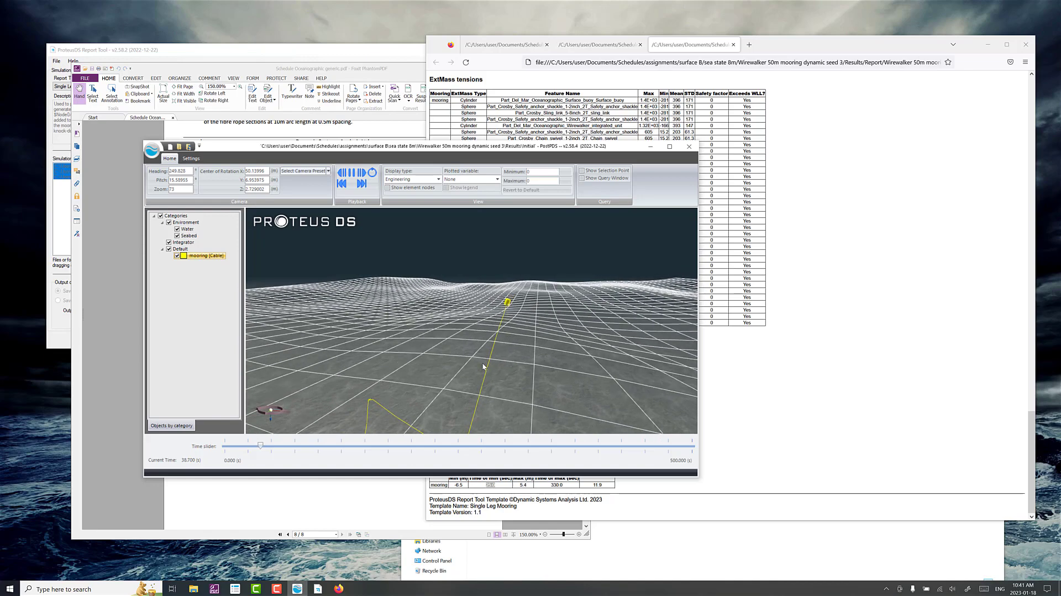
pyautogui.moveTo(490, 362); pyautogui.dragTo(476, 354)
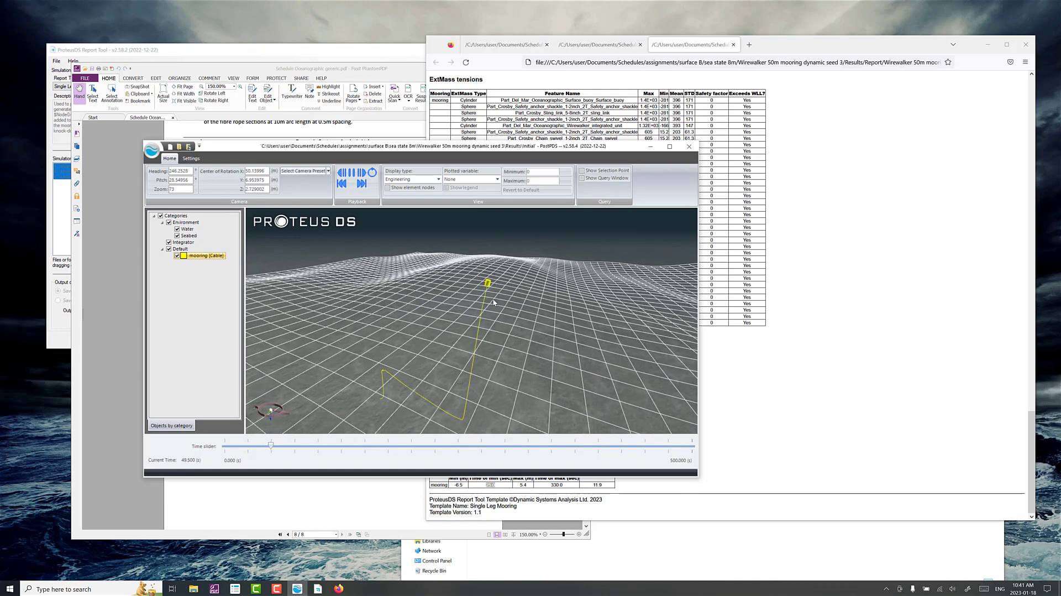
pyautogui.click(351, 175)
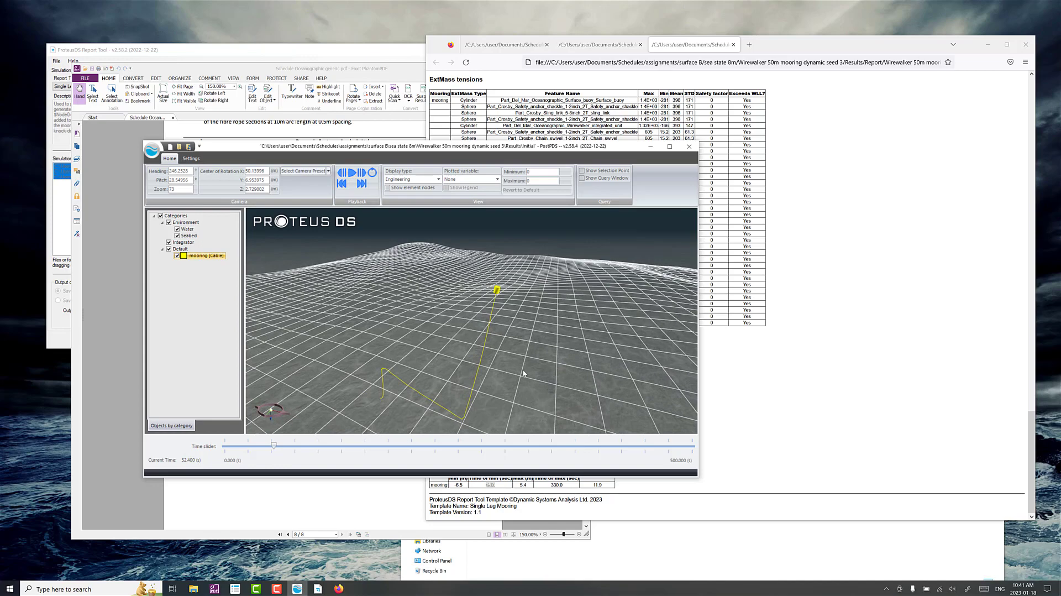
# - Return to the browser, minimize PostPDS, and check the wave seed and maximum Element 1 cable end tension in the seed 2 report
pyautogui.click(795, 284)
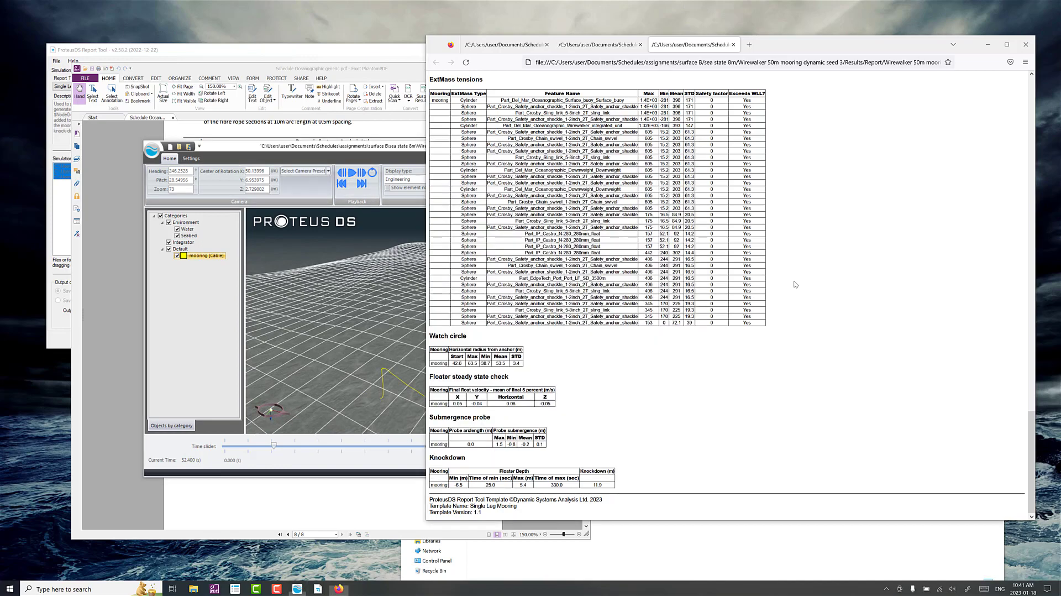
pyautogui.click(583, 47)
pyautogui.click(397, 153)
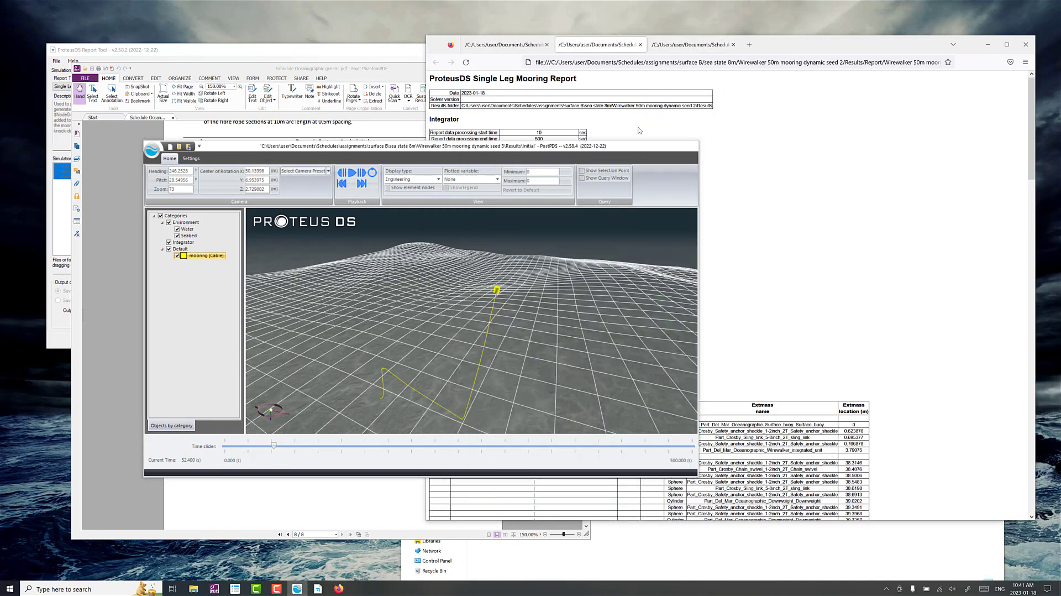
pyautogui.click(650, 147)
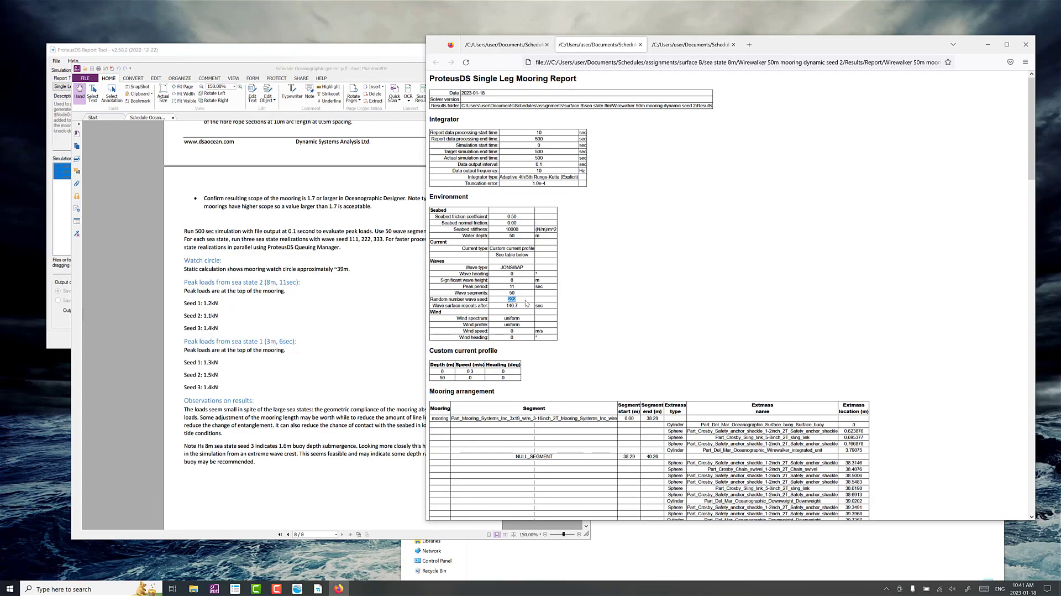
pyautogui.scroll(-15, 503, 335)
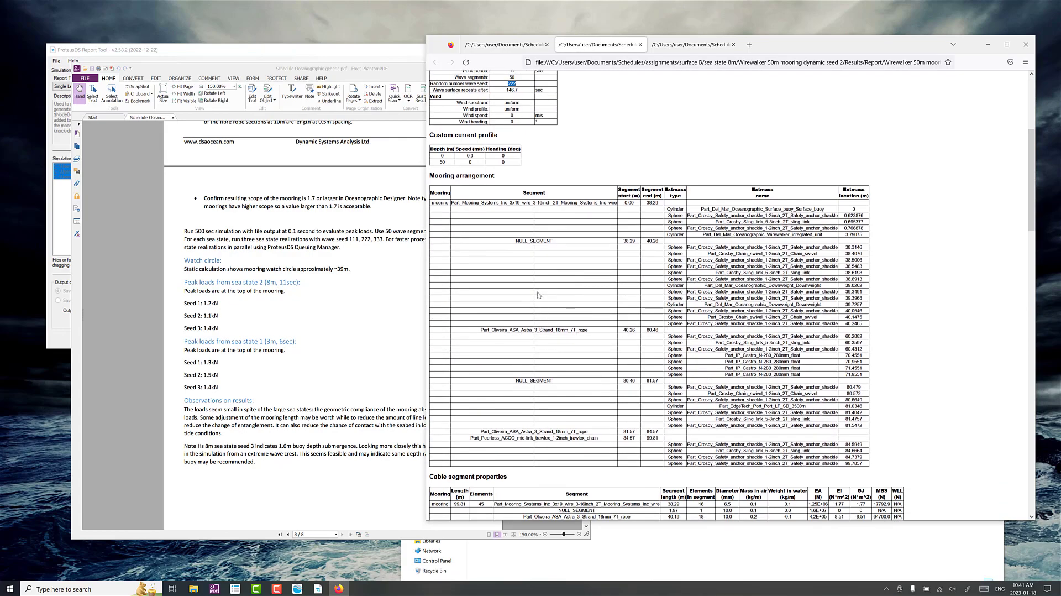
pyautogui.scroll(-4, 503, 335)
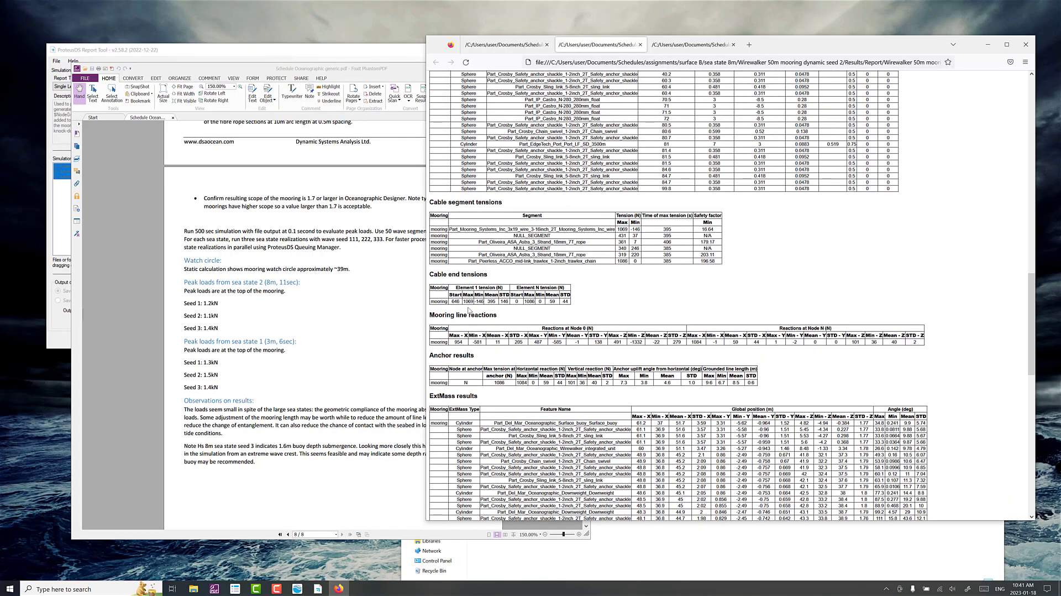
pyautogui.moveTo(464, 302); pyautogui.dragTo(476, 304)
# - Check the wave seed, significant wave height and maximum top cable segment tension in the seed 1 report
pyautogui.click(508, 45)
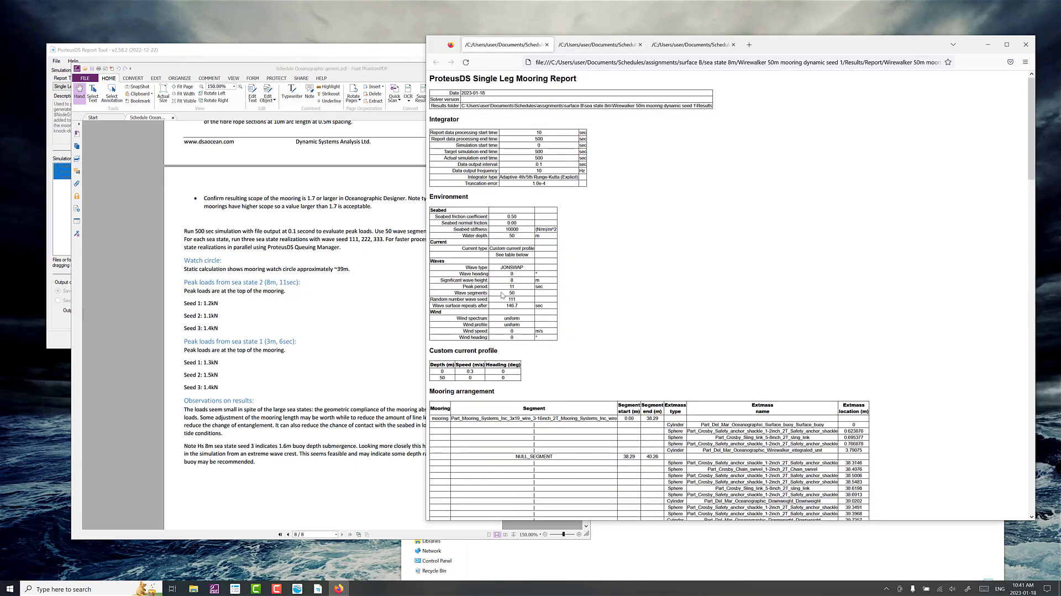
pyautogui.doubleClick(512, 299)
pyautogui.doubleClick(512, 280)
pyautogui.scroll(-12, 511, 302)
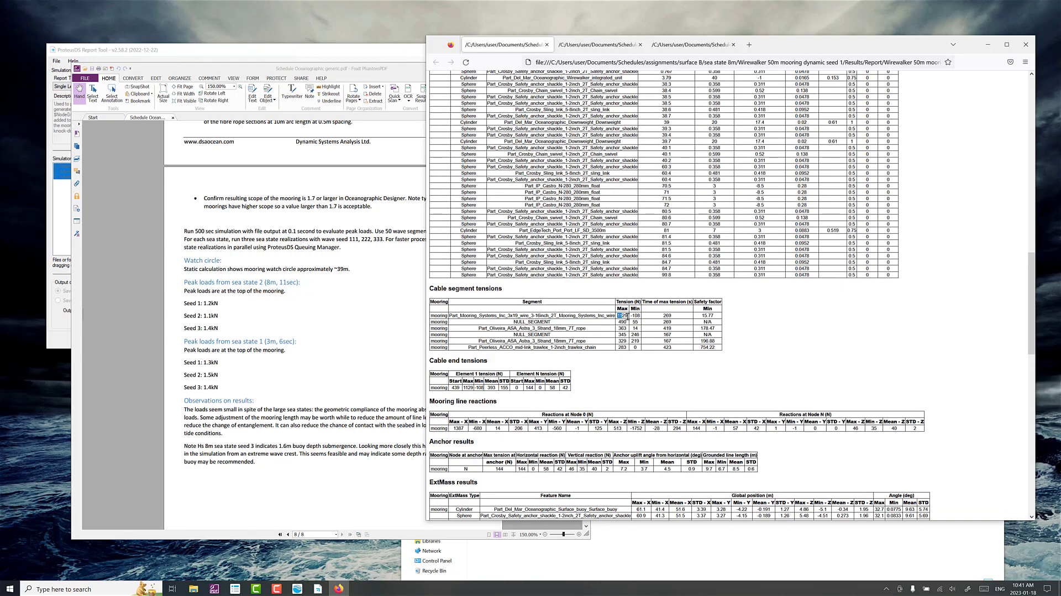
pyautogui.doubleClick(628, 316)
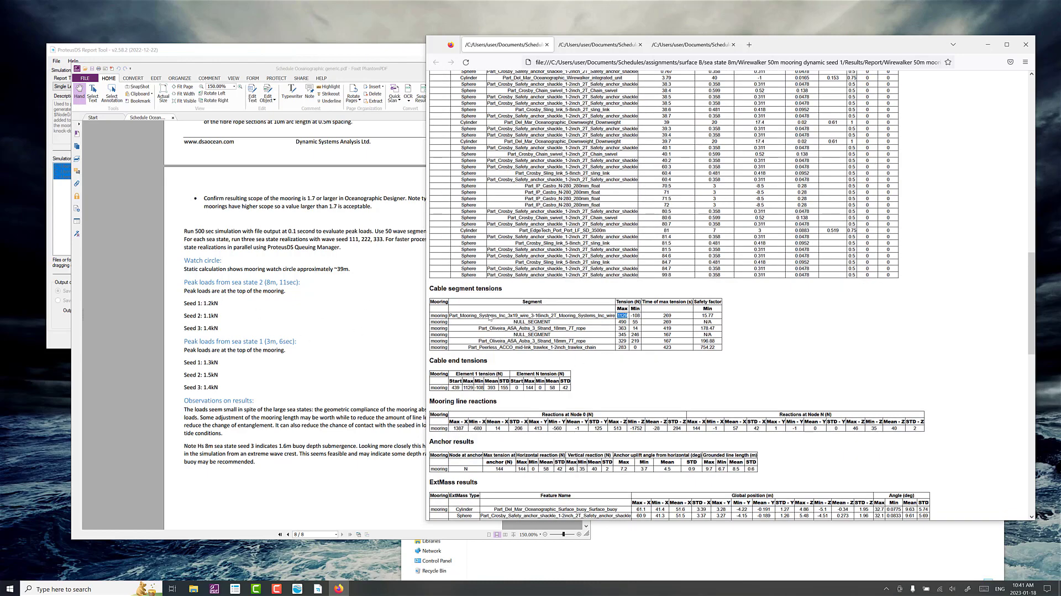